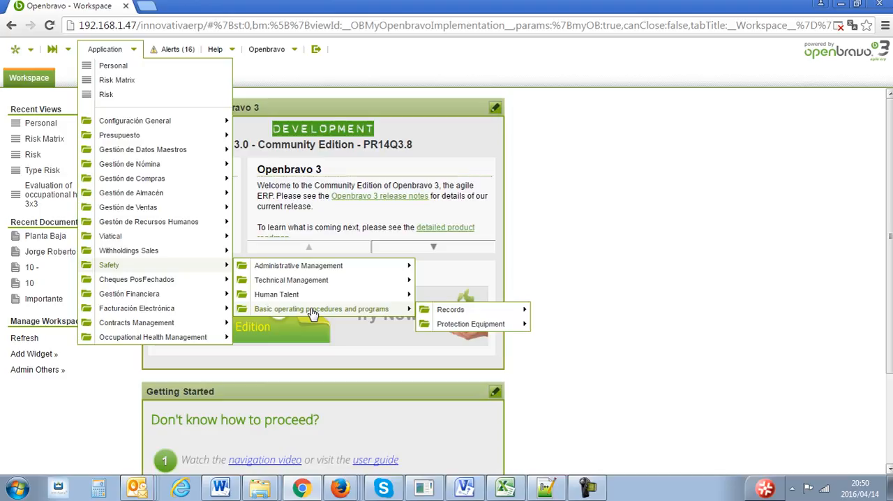
# - Open the Personal transaction window under Human Talent in the Safety module
pyautogui.moveTo(308, 299)
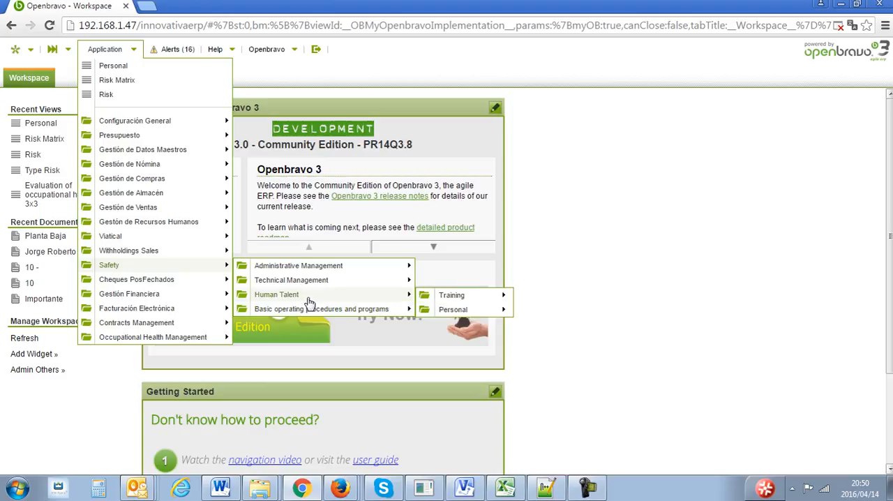
pyautogui.moveTo(452, 297)
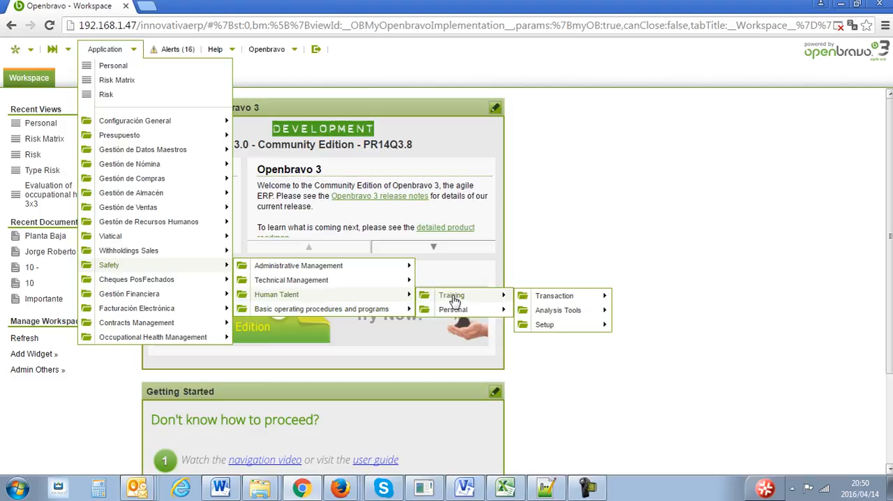
pyautogui.moveTo(454, 314)
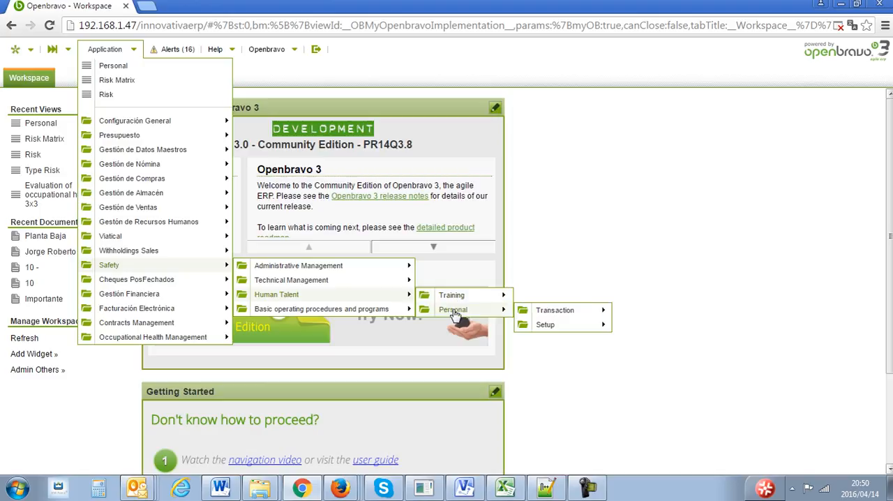
pyautogui.moveTo(582, 313)
pyautogui.click(666, 317)
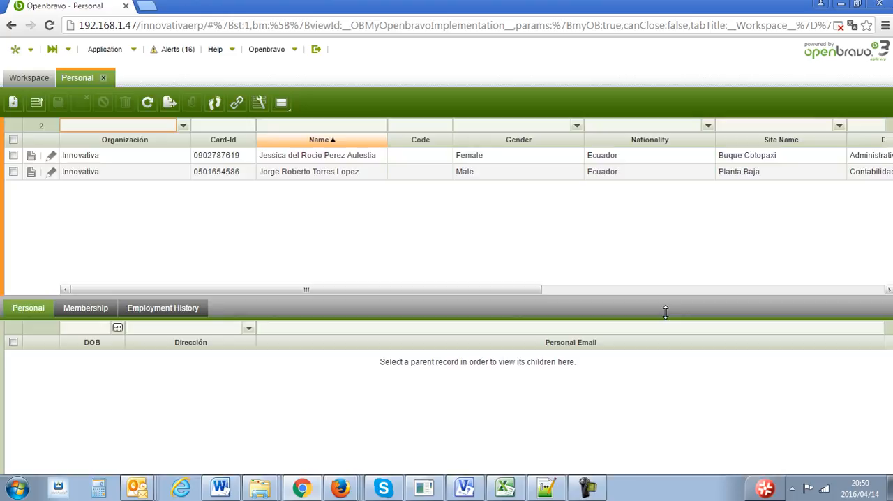
# - Open the record of the male employee at the Planta Baja site and enlarge its form area
pyautogui.click(558, 176)
pyautogui.doubleClick(558, 180)
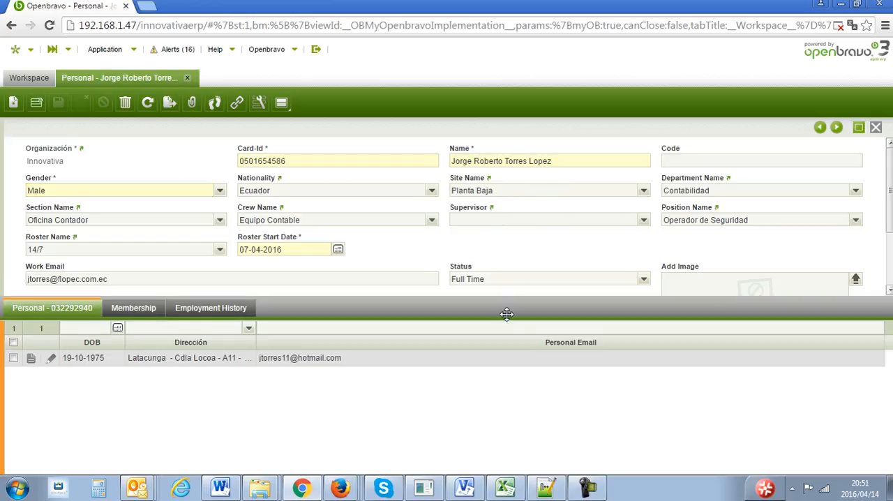
pyautogui.moveTo(506, 302); pyautogui.dragTo(509, 334)
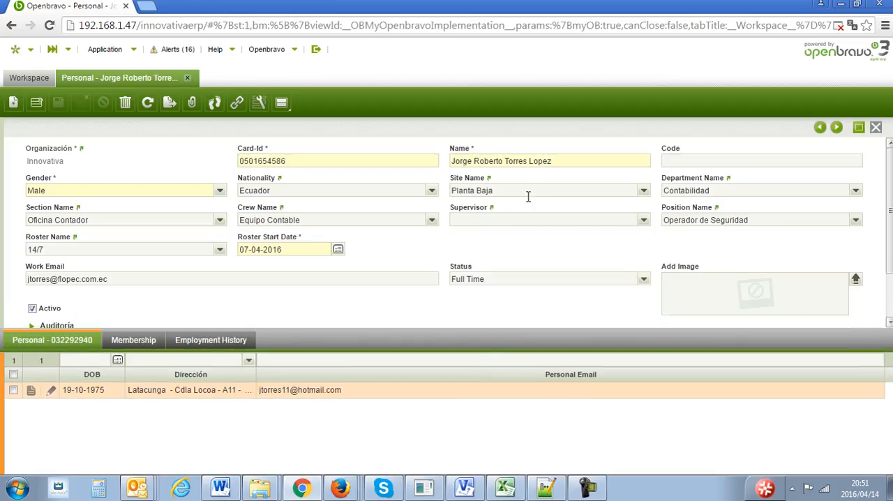
# - Follow the link to the employee's site record, return to the site list, and select the Contabilidad department
pyautogui.click(480, 180)
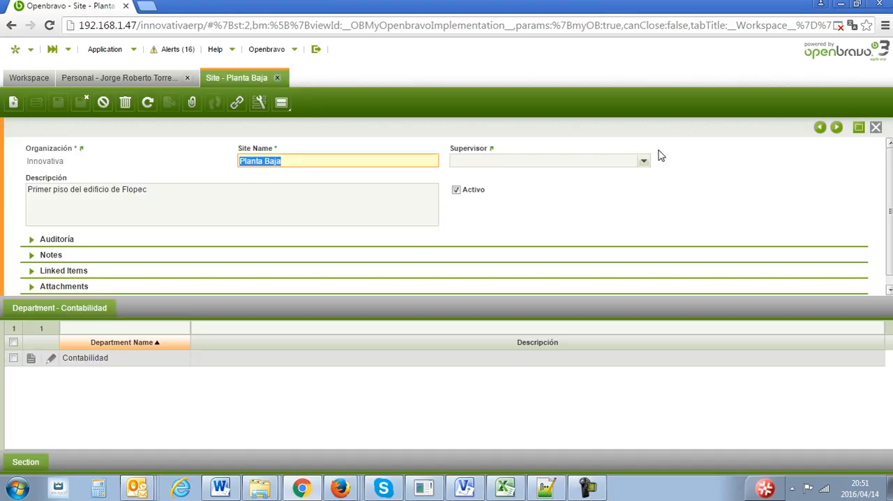
pyautogui.click(875, 127)
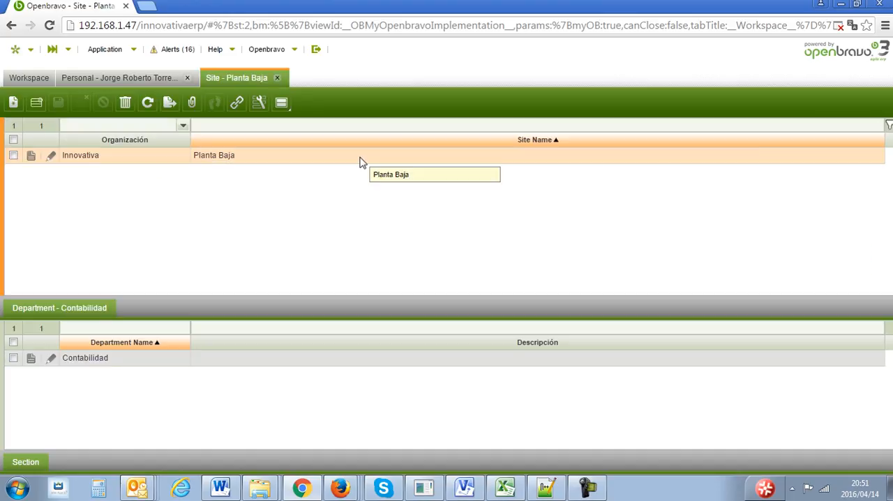
pyautogui.click(217, 363)
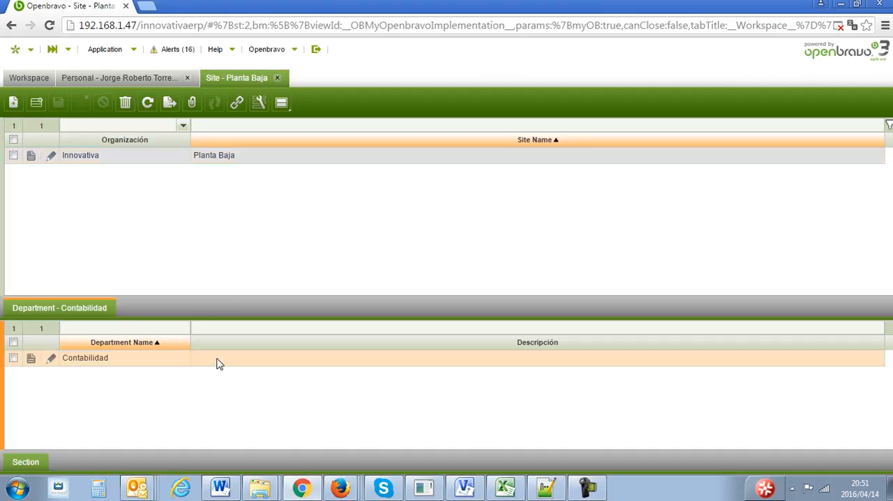
# - Review the sections of the Contabilidad department and show the crew belonging to Oficina Contador
pyautogui.click(25, 461)
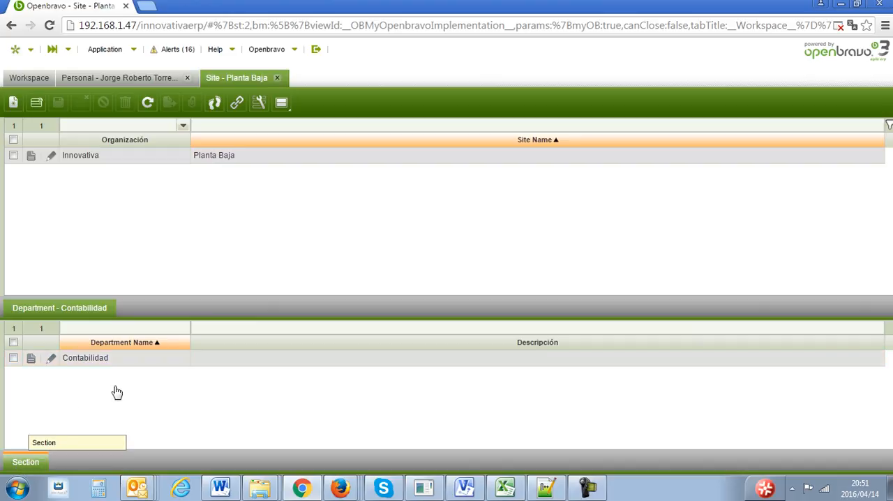
pyautogui.click(108, 377)
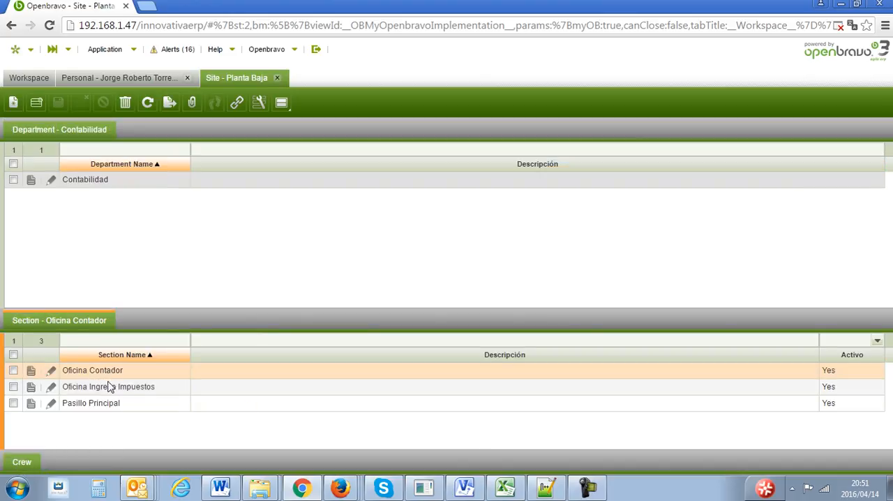
pyautogui.click(110, 386)
pyautogui.click(113, 403)
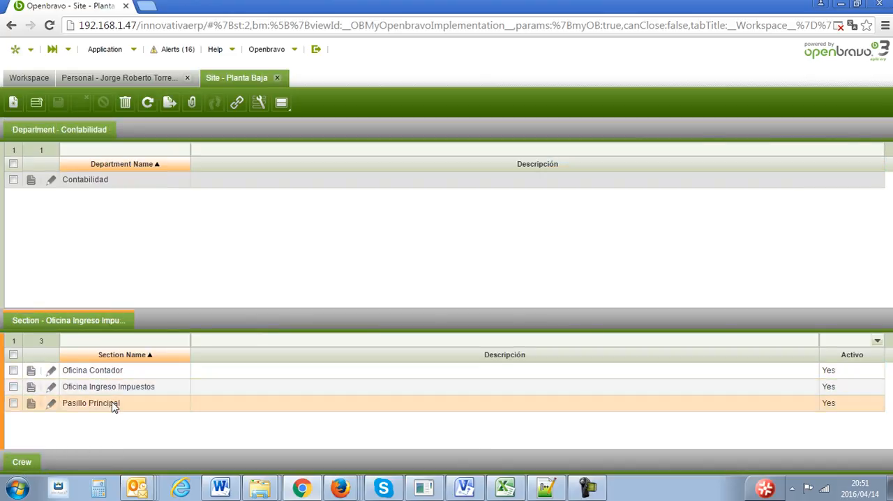
pyautogui.click(112, 378)
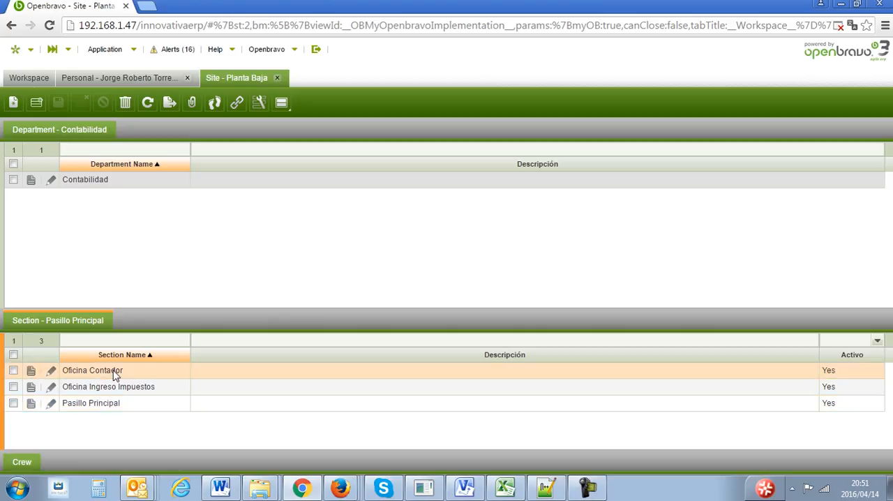
pyautogui.click(31, 465)
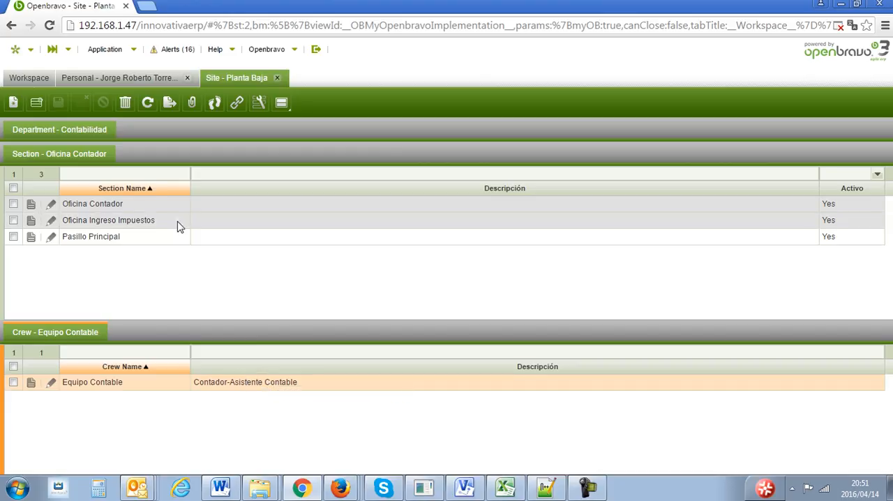
# - Return to the employee's record and choose Planta Baja as the site and Contabilidad as the department
pyautogui.click(129, 78)
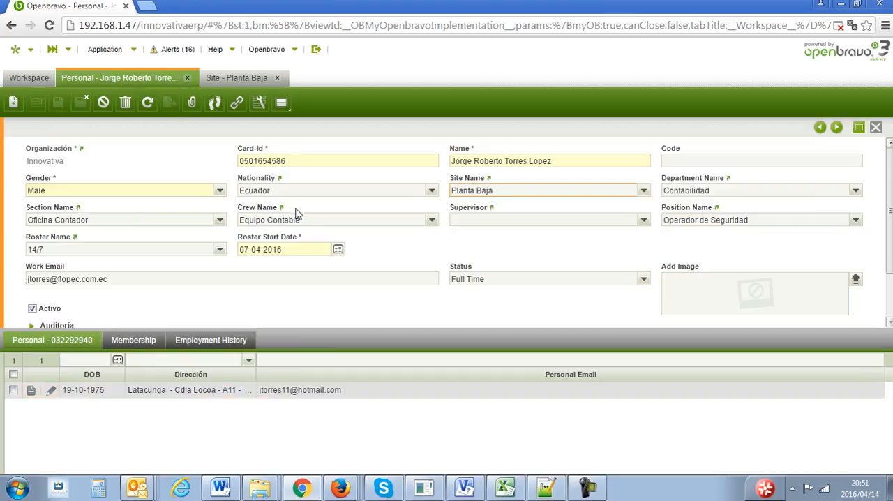
pyautogui.click(643, 191)
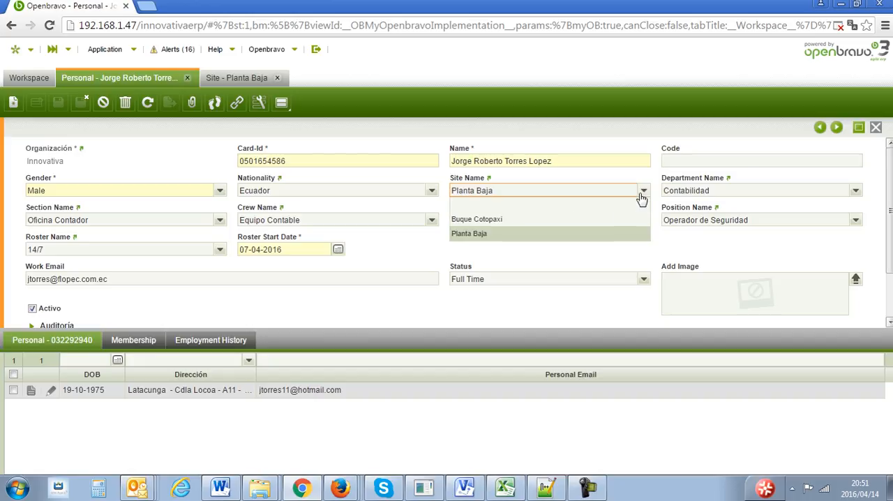
pyautogui.click(604, 234)
pyautogui.press('Tab')
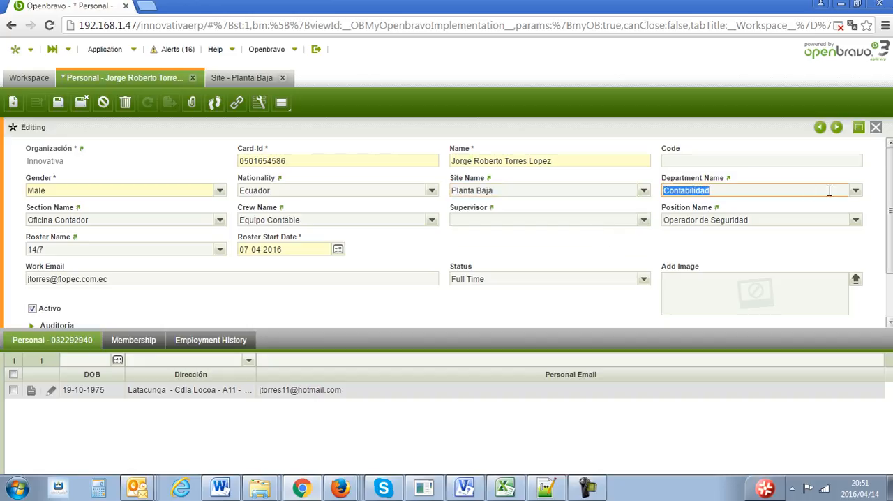
pyautogui.click(856, 193)
pyautogui.click(813, 219)
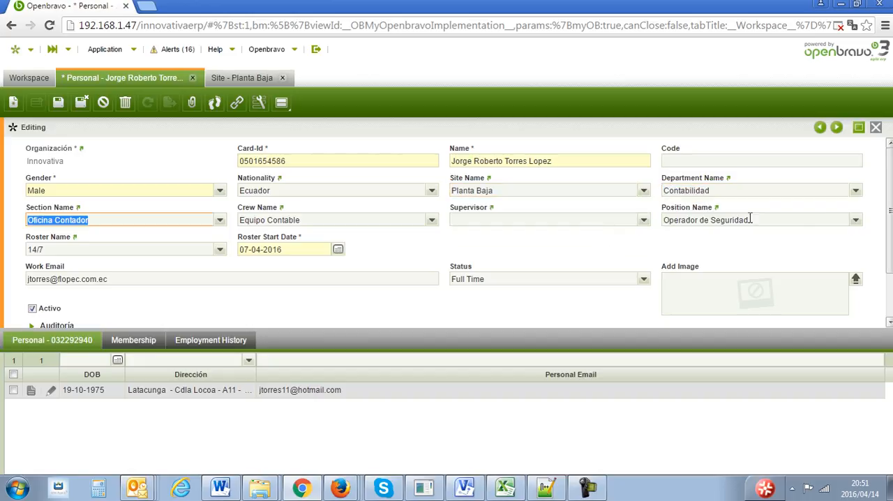
# - Assign the employee to section Oficina Contador and crew Equipo Contable, with the female employee as supervisor
pyautogui.click(219, 222)
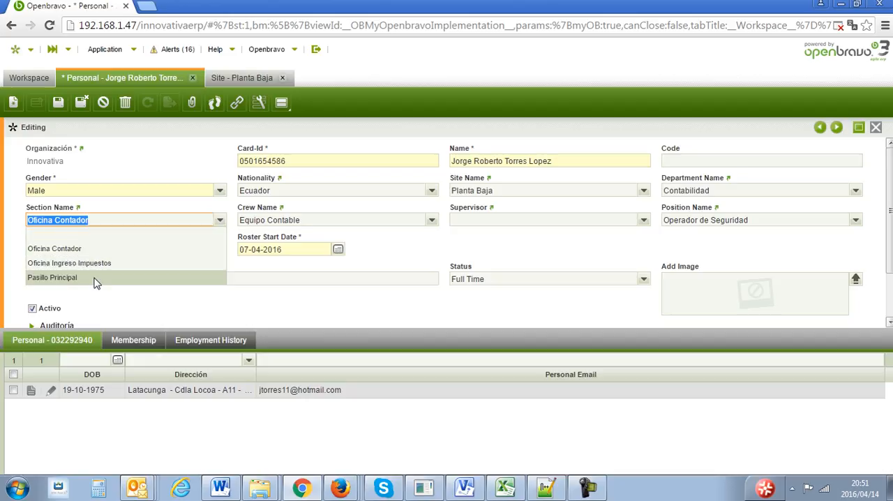
pyautogui.click(89, 254)
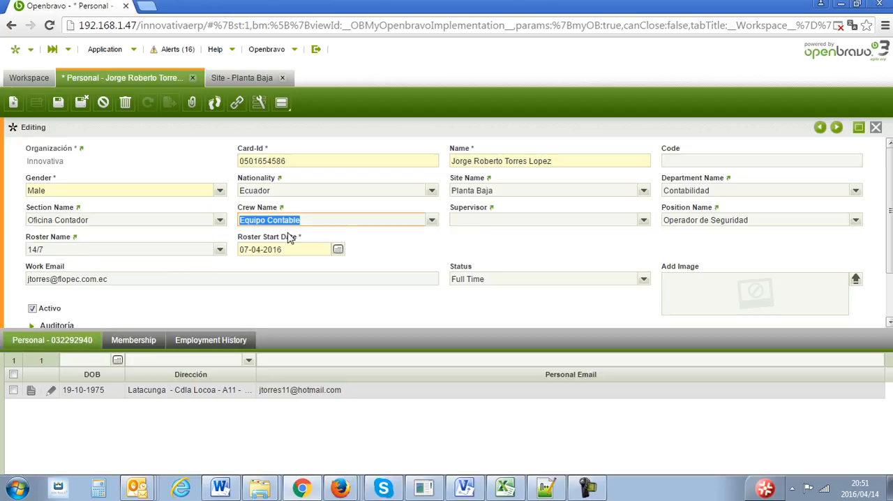
pyautogui.click(433, 221)
pyautogui.click(401, 253)
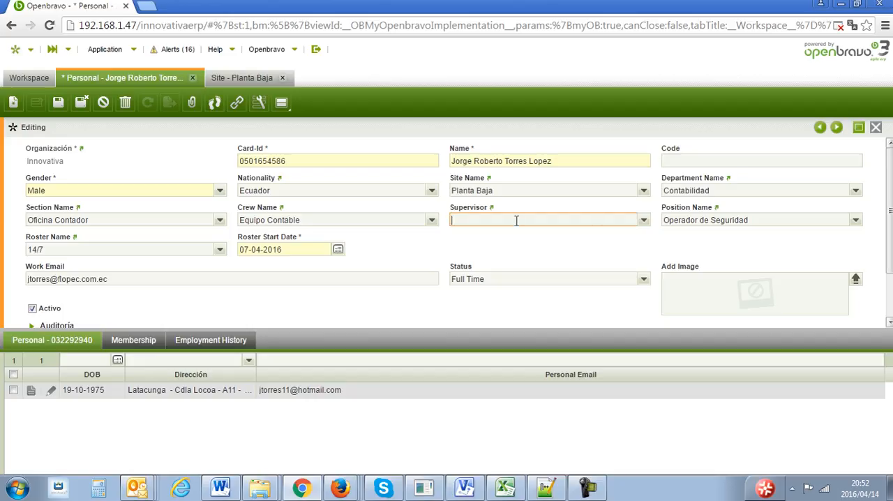
pyautogui.click(643, 221)
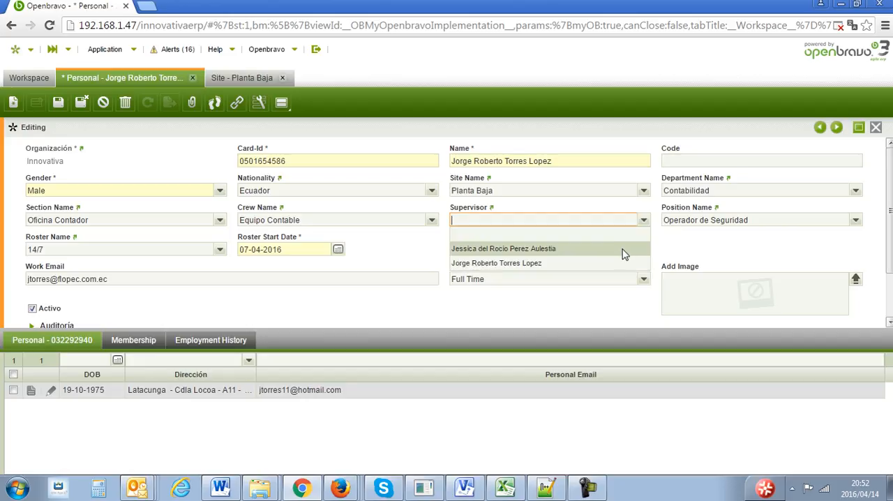
pyautogui.click(618, 254)
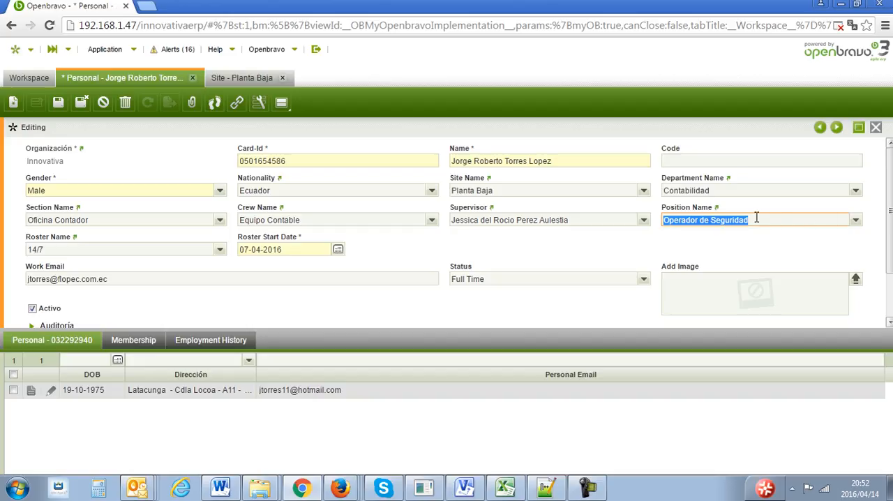
# - Follow the link to the employee's position record, view the position list, and return to the employee's record
pyautogui.click(710, 209)
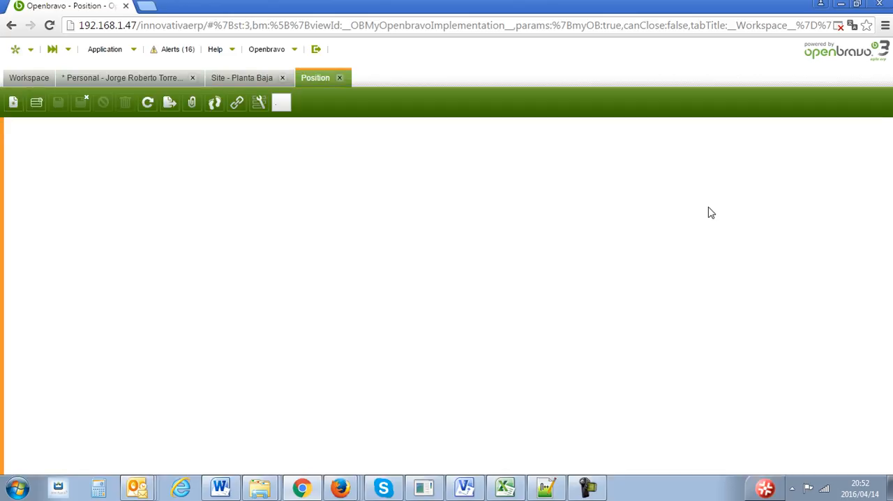
pyautogui.click(873, 127)
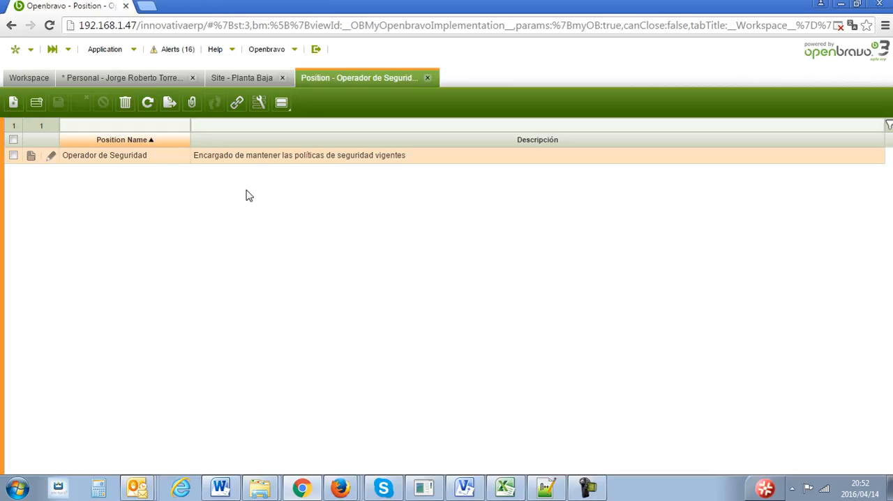
pyautogui.click(143, 79)
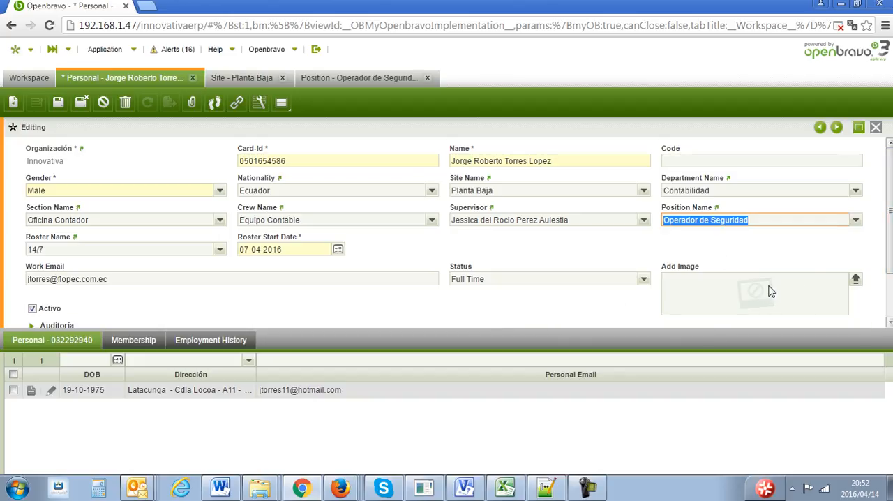
# - Save the employee's changes by switching to the Membership records, and check the Employment History
pyautogui.moveTo(889, 229)
pyautogui.mouseDown()
pyautogui.moveTo(890, 275)
pyautogui.moveTo(888, 222)
pyautogui.mouseUp()
pyautogui.click(133, 340)
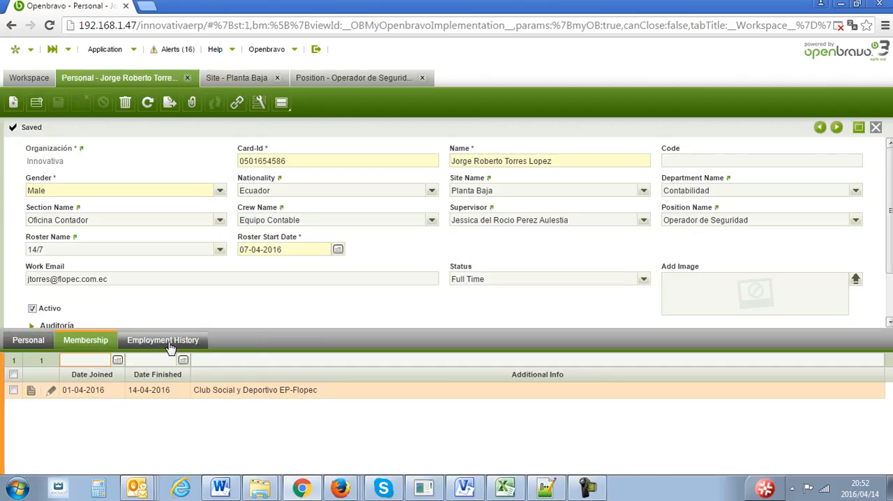
pyautogui.click(169, 341)
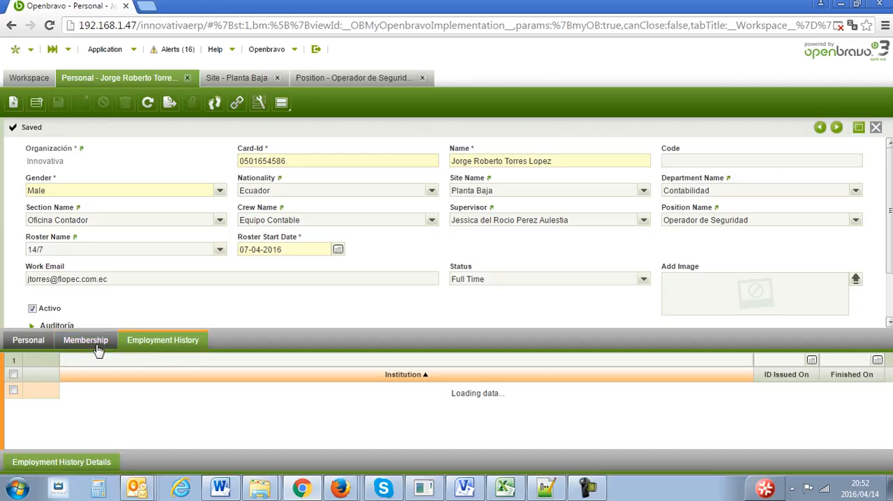
# - Open the employee's Personal detail record, enlarge its area to examine the contact fields, and return to the grid
pyautogui.click(39, 341)
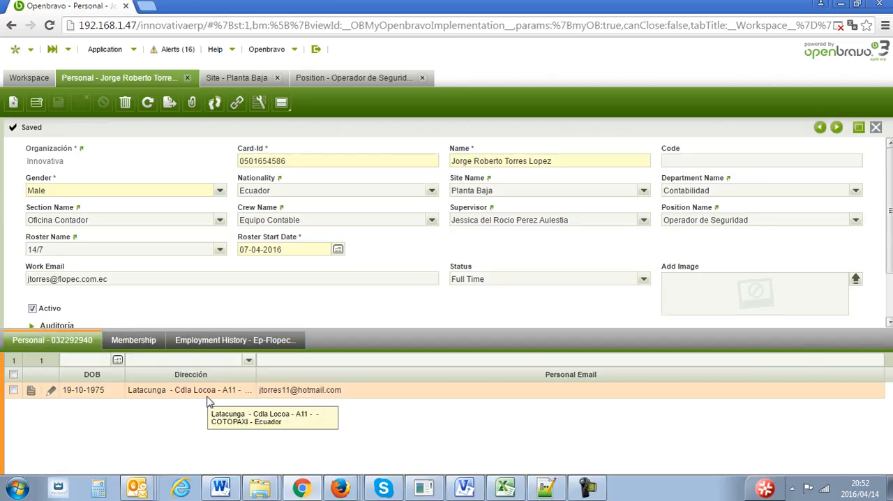
pyautogui.doubleClick(209, 391)
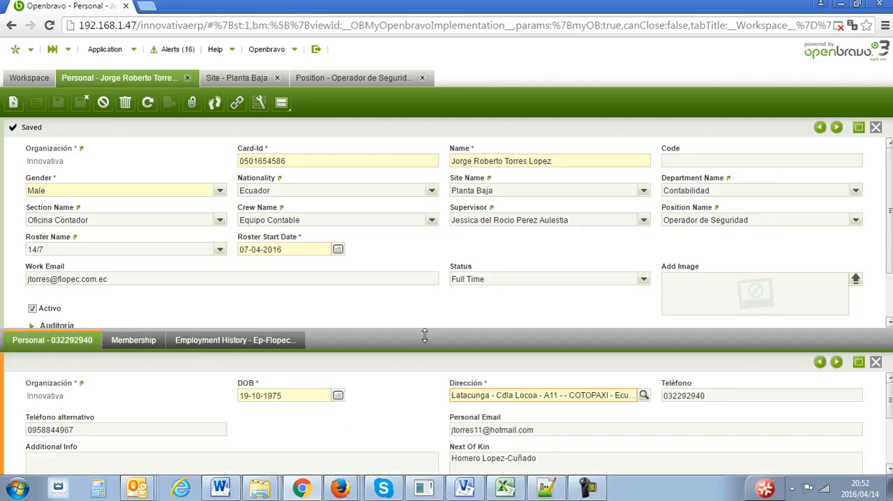
pyautogui.moveTo(425, 332); pyautogui.dragTo(443, 277)
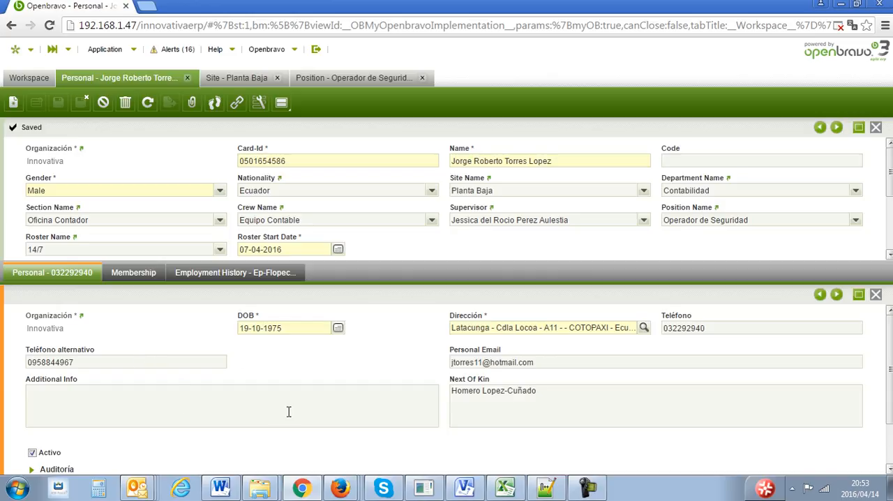
pyautogui.click(877, 296)
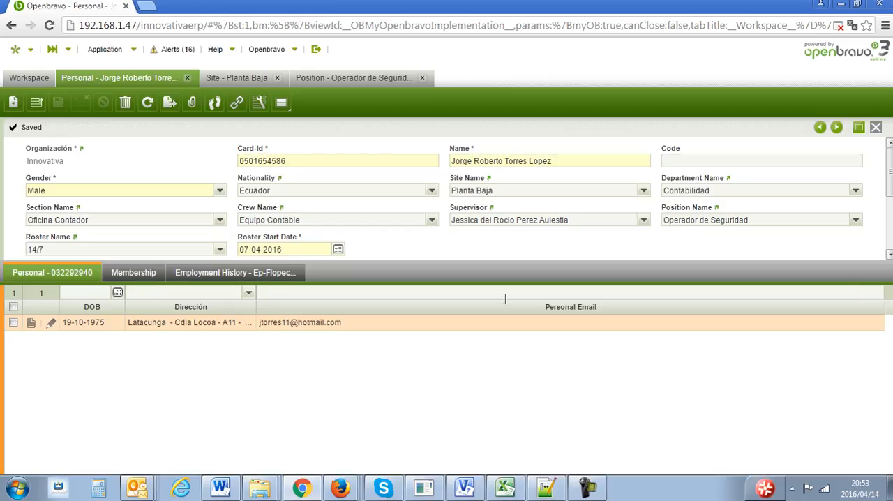
# - Open the employee's Club Social y Deportivo EP-Flopec membership record, examine its fields, and return to the grid
pyautogui.click(152, 273)
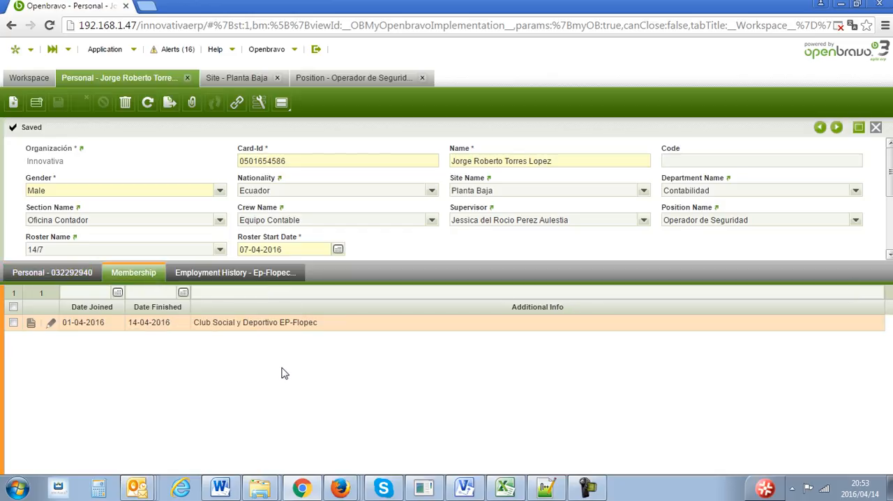
pyautogui.doubleClick(246, 323)
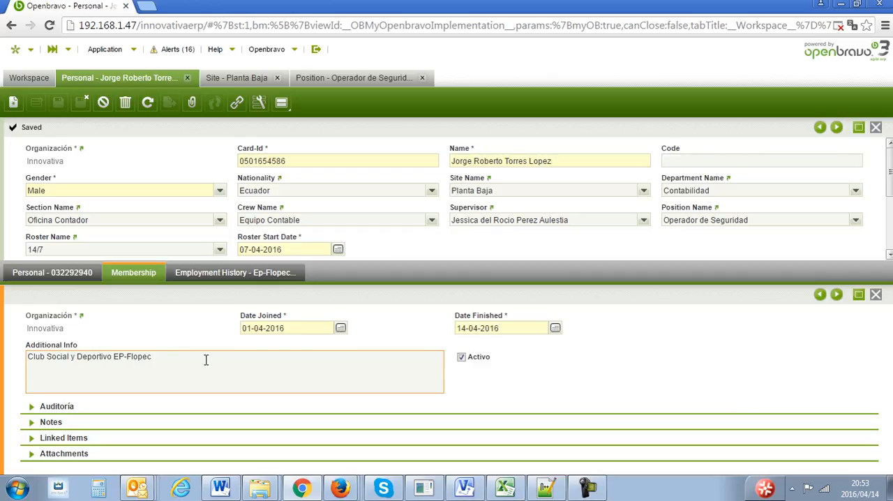
pyautogui.click(875, 295)
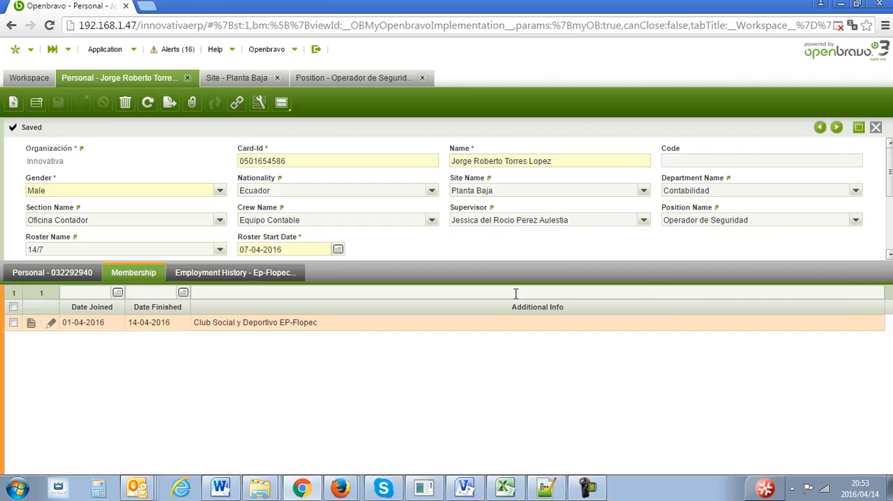
# - Open the employee's Ep-Flopec employment history record and its Operador de Seguridad detail record to examine their fields
pyautogui.click(257, 274)
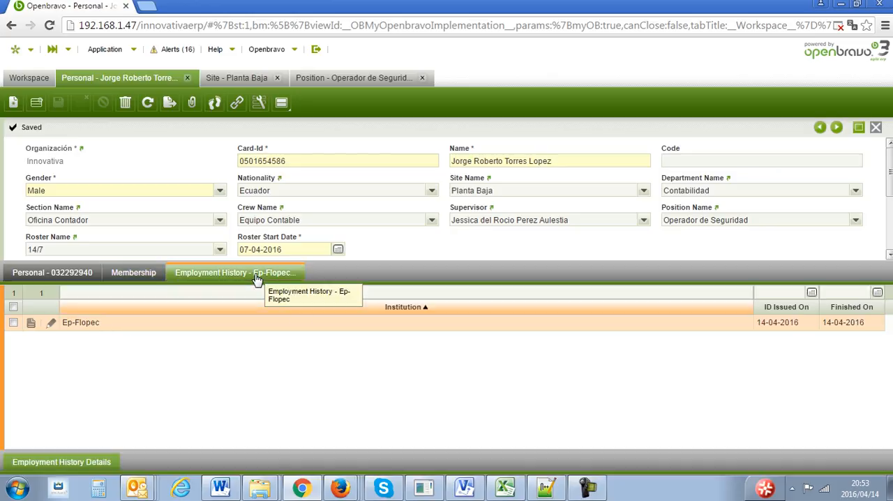
pyautogui.doubleClick(370, 331)
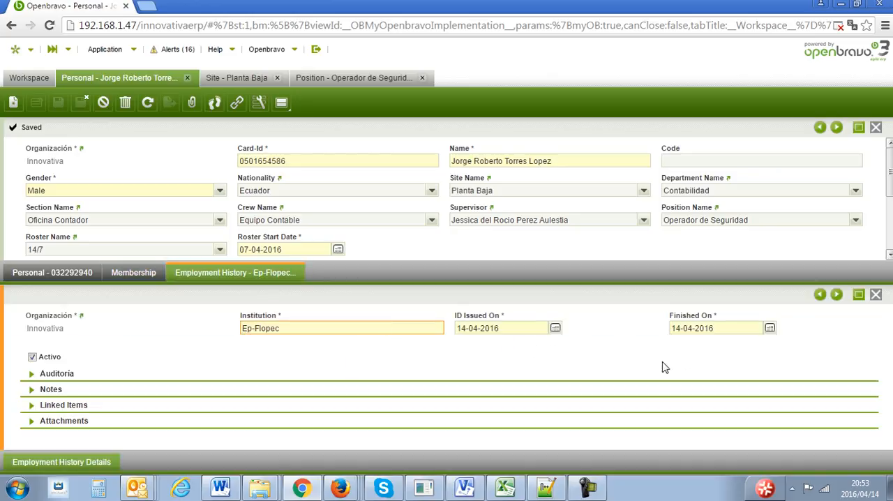
pyautogui.click(72, 466)
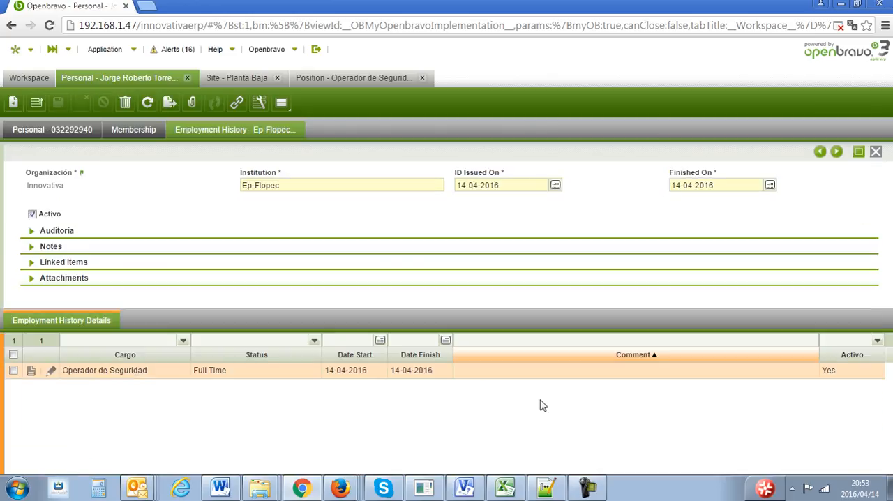
pyautogui.doubleClick(489, 372)
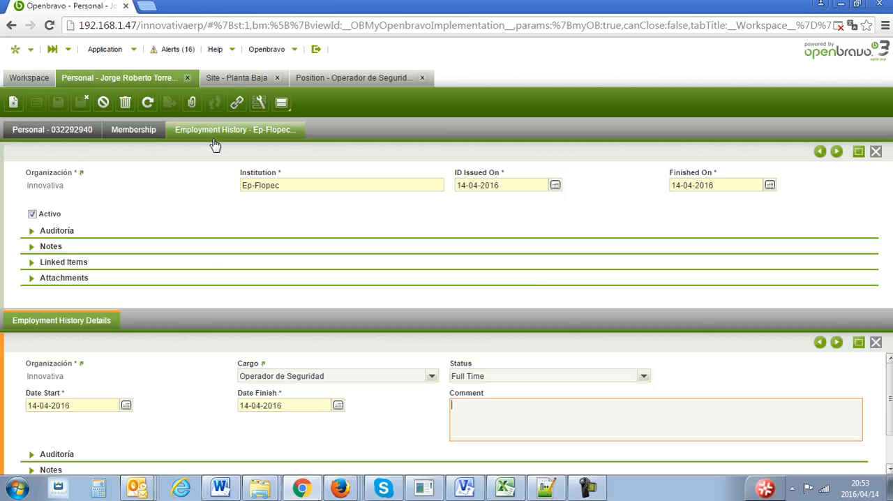
# - Return to the employee's record, then close the Position, Site and Personal windows
pyautogui.click(154, 83)
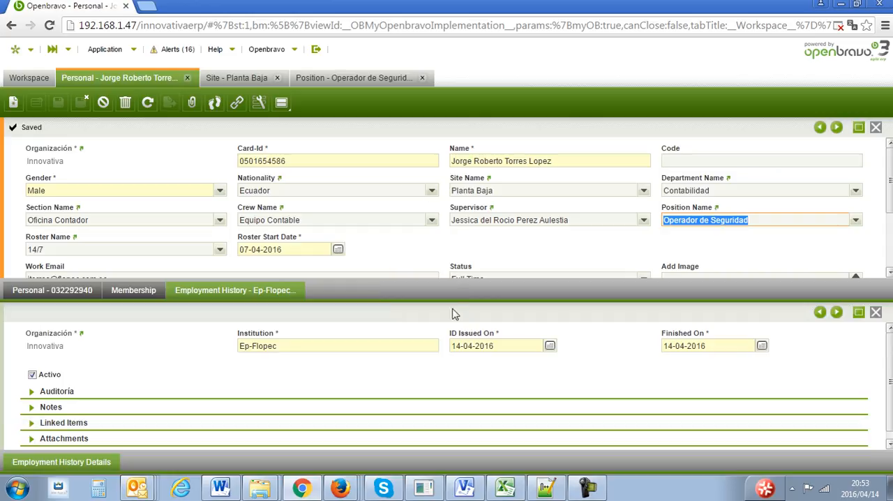
pyautogui.click(230, 77)
pyautogui.click(423, 78)
pyautogui.click(276, 78)
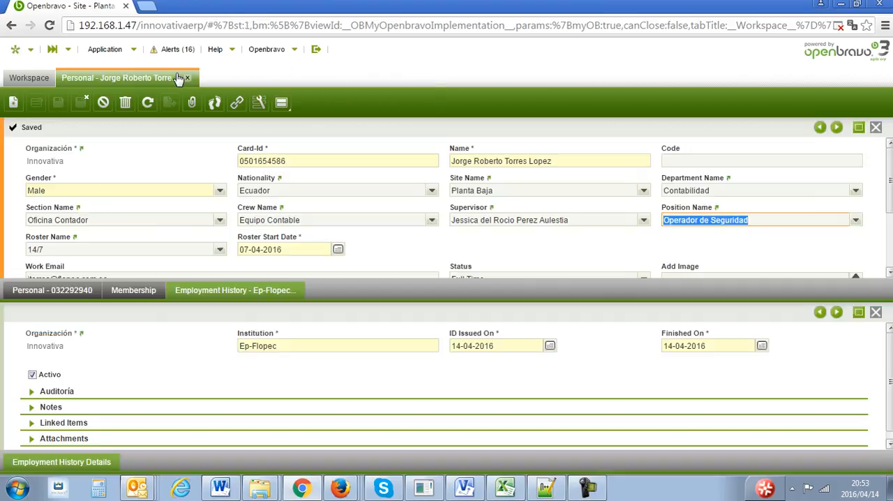
pyautogui.click(187, 78)
# - Open the Training Room setup window of Safety's Human Talent training to view the room list
pyautogui.click(132, 50)
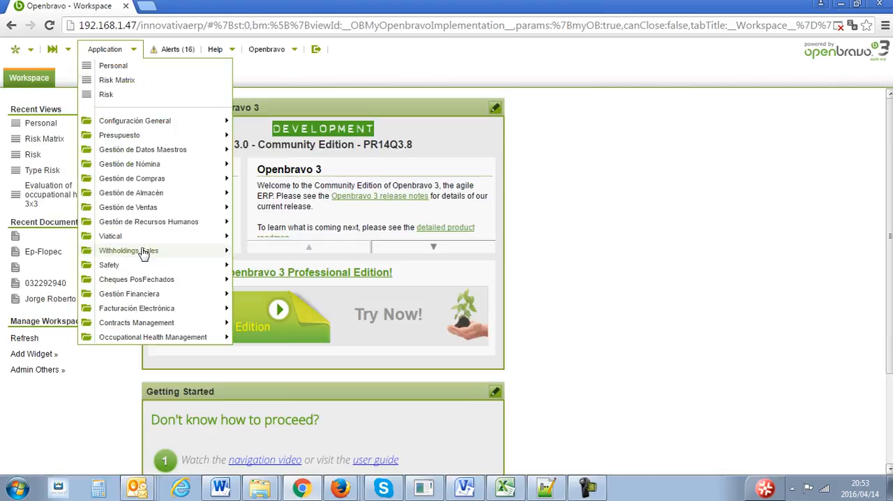
pyautogui.moveTo(143, 298)
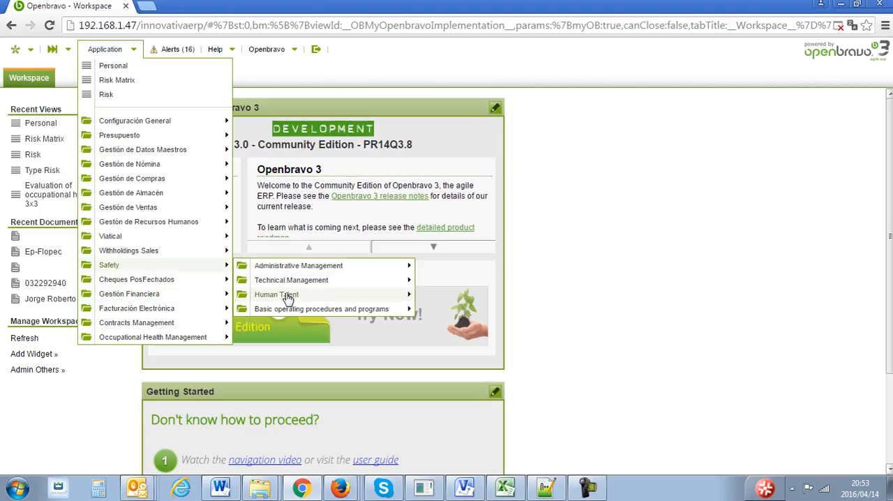
pyautogui.moveTo(289, 295)
pyautogui.moveTo(442, 296)
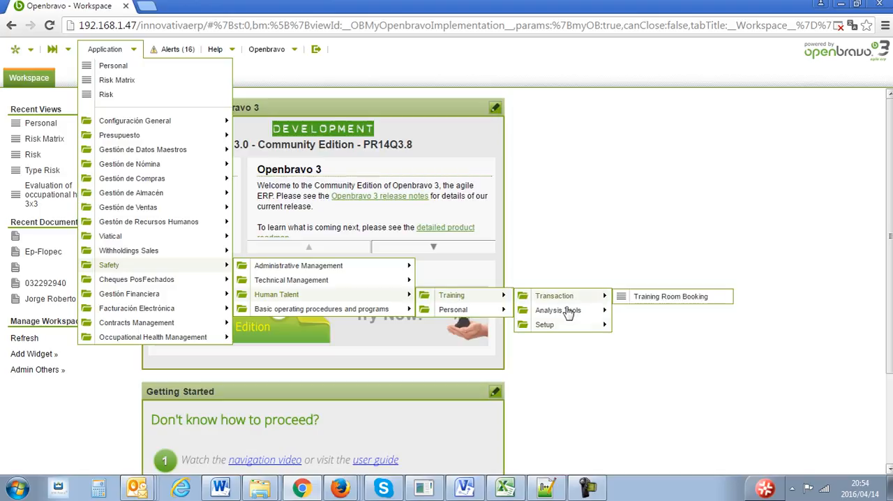
pyautogui.moveTo(567, 329)
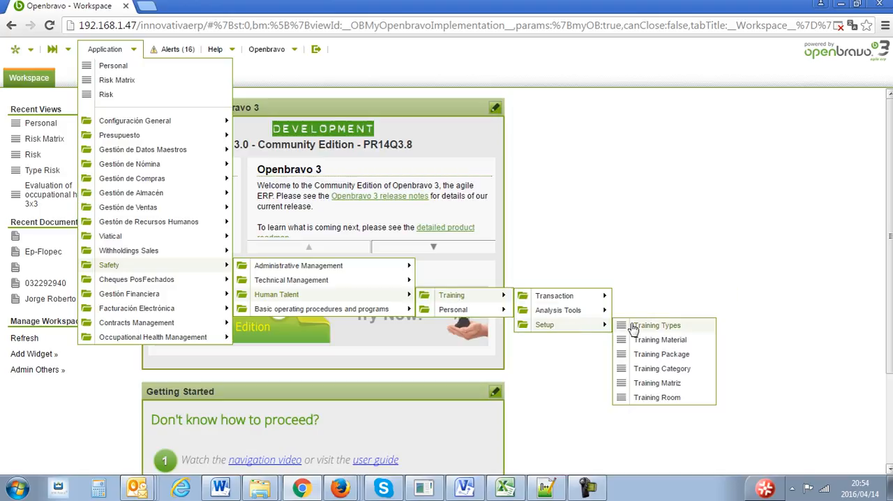
pyautogui.click(648, 397)
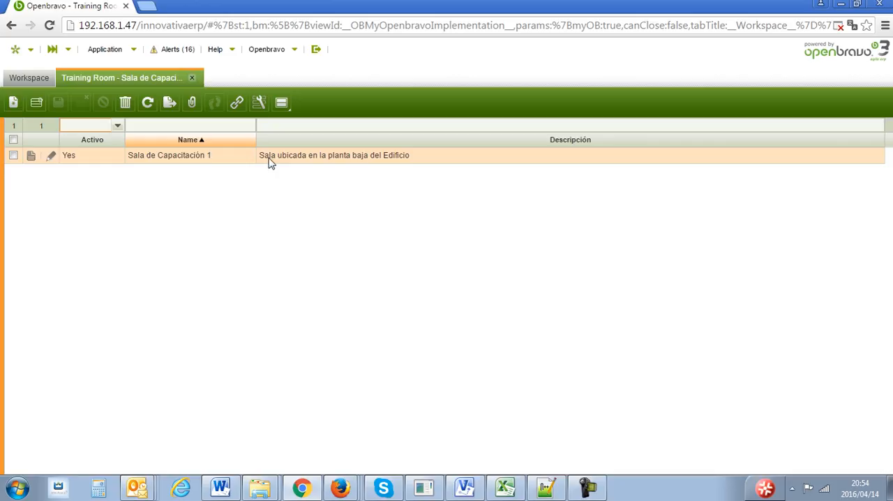
# - Open the Training Room Booking transaction window of Safety's Human Talent training
pyautogui.click(105, 50)
pyautogui.moveTo(149, 265)
pyautogui.moveTo(307, 272)
pyautogui.moveTo(398, 296)
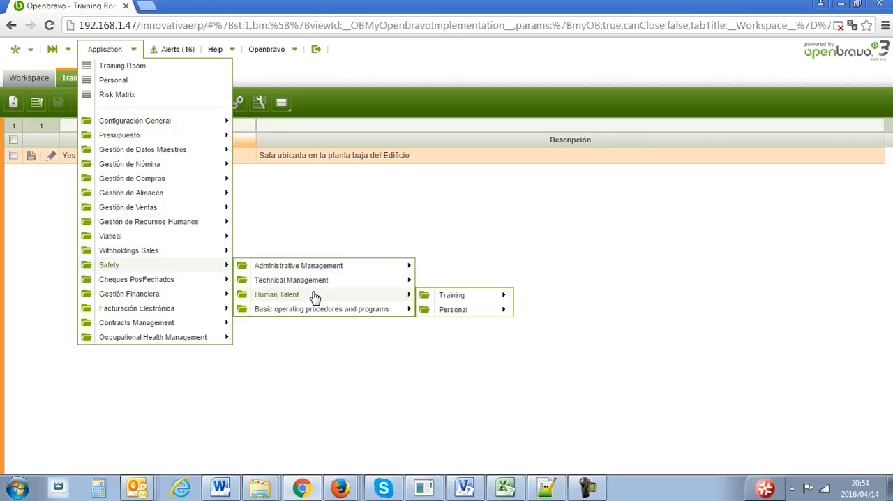
pyautogui.moveTo(480, 300)
pyautogui.moveTo(595, 302)
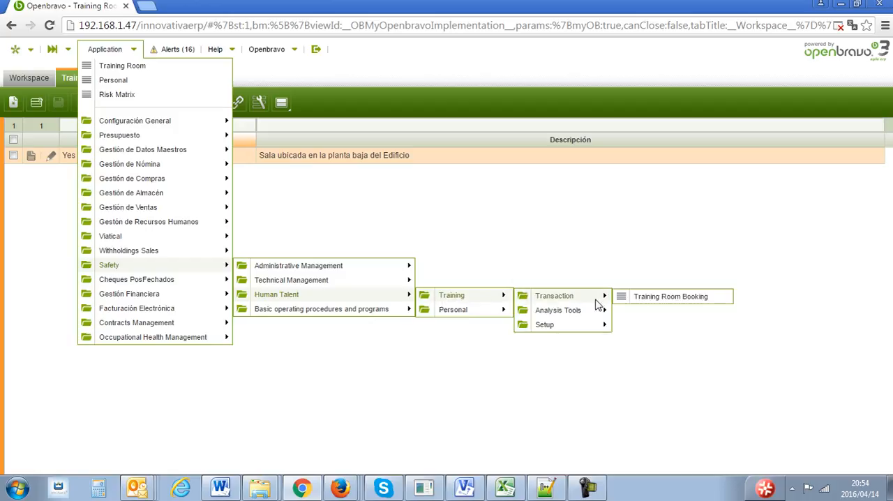
pyautogui.click(634, 299)
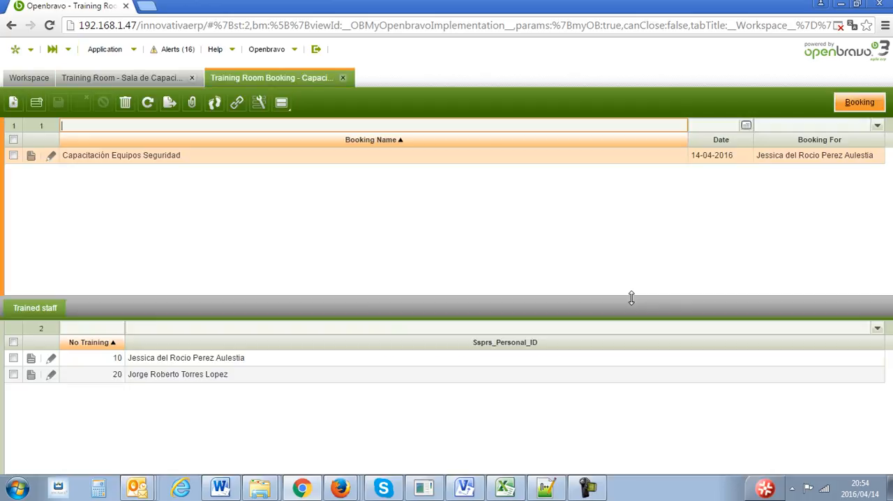
# - Open the Capacitación Equipos Seguridad booking and examine its name, description and available training status options
pyautogui.doubleClick(558, 161)
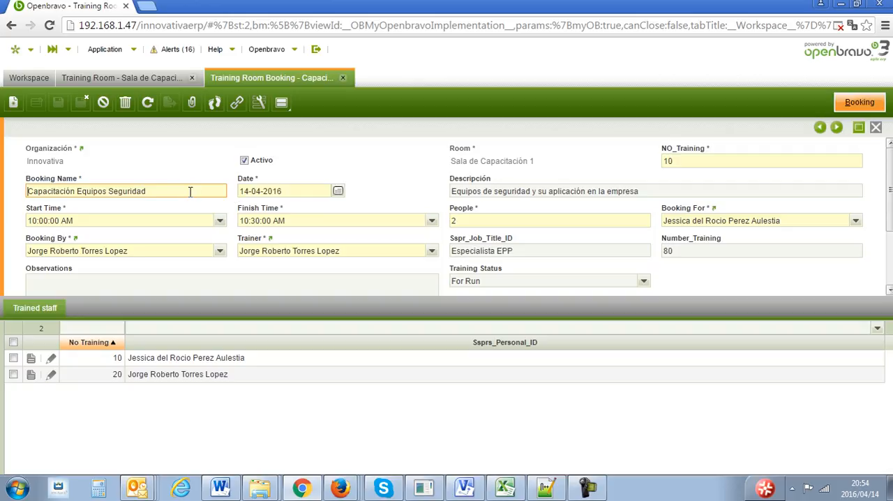
pyautogui.moveTo(186, 194); pyautogui.dragTo(25, 188)
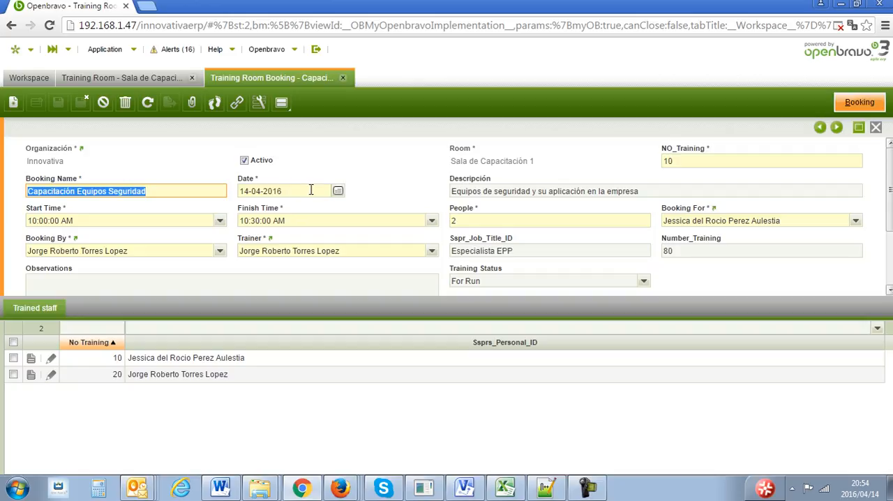
pyautogui.moveTo(642, 191); pyautogui.dragTo(450, 199)
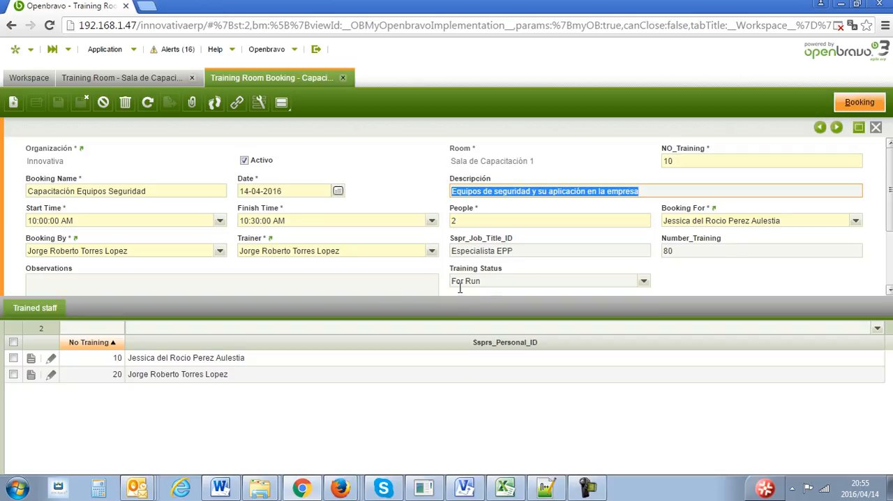
pyautogui.click(644, 282)
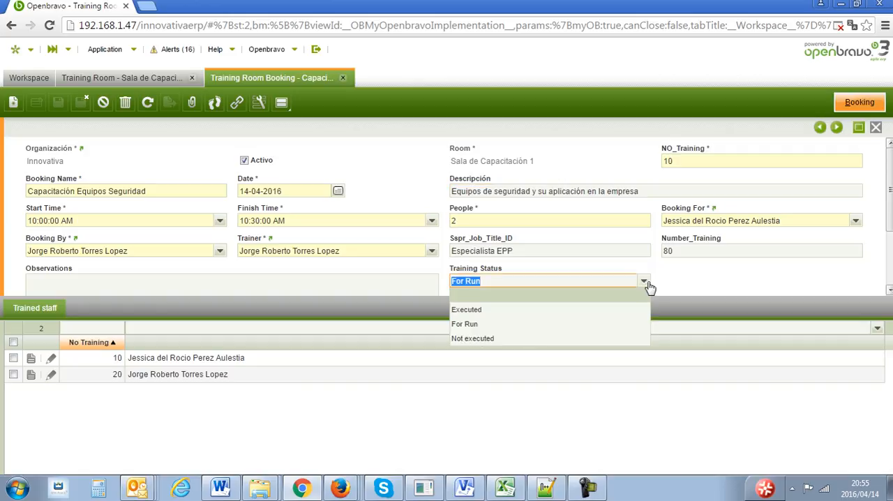
pyautogui.click(683, 284)
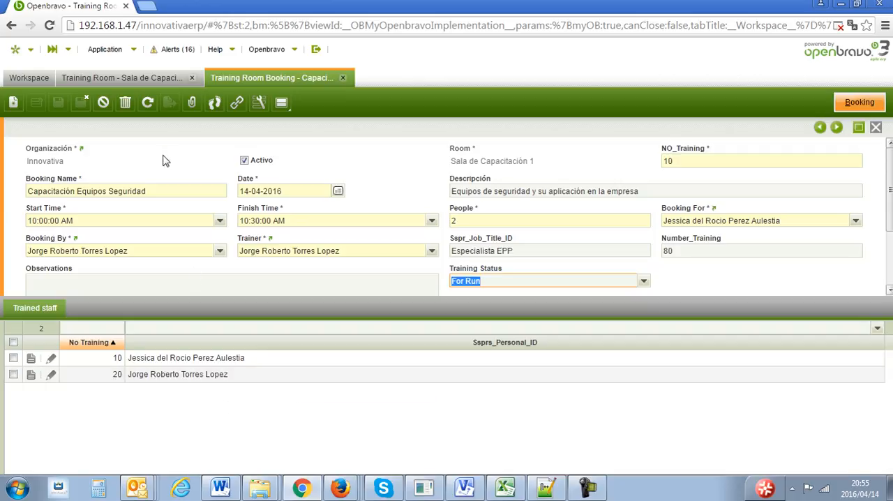
# - Generate the Report Trained Staff for the Capacitación Equipos Seguridad booking, view it, and close the report and its parameter dialog
pyautogui.click(104, 49)
pyautogui.moveTo(147, 267)
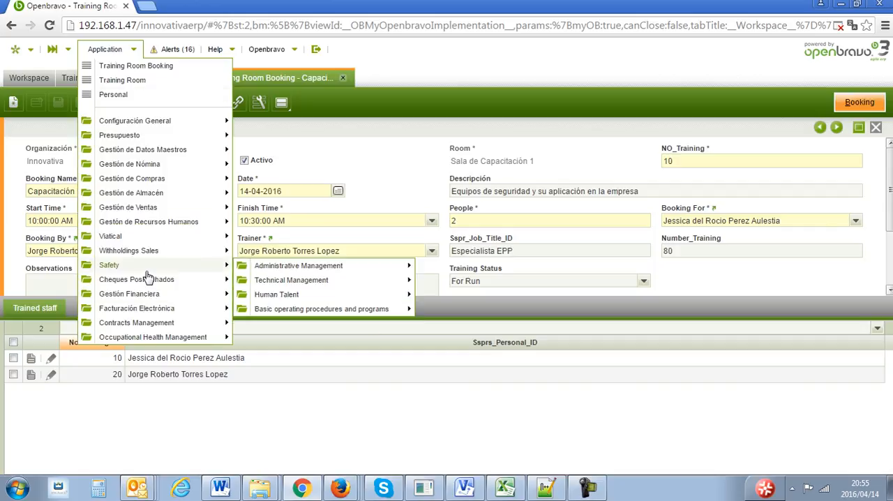
pyautogui.moveTo(316, 282)
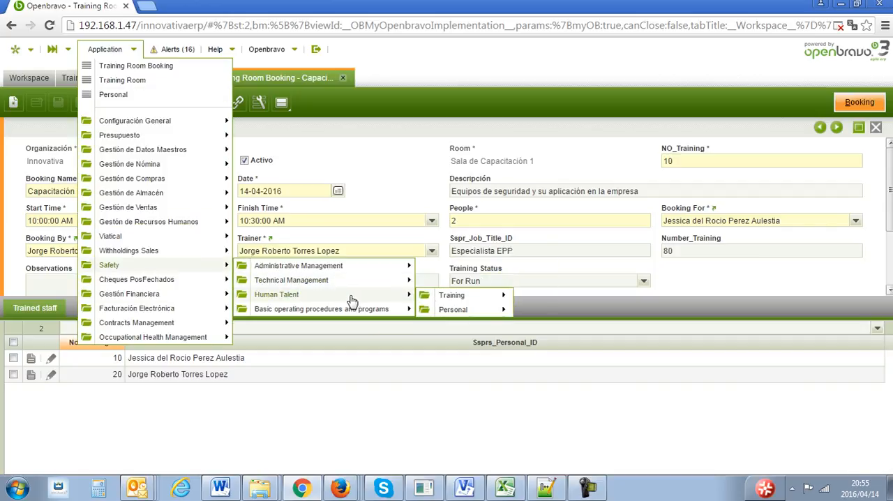
pyautogui.moveTo(481, 302)
pyautogui.moveTo(571, 315)
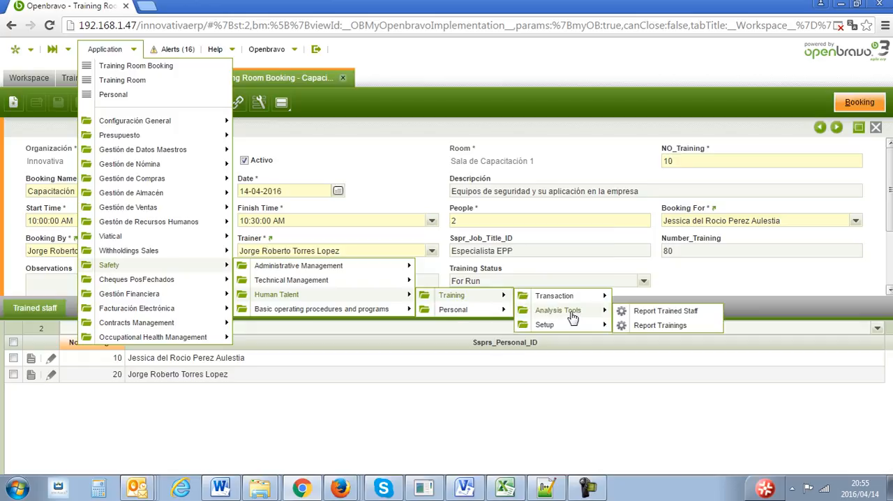
pyautogui.click(652, 322)
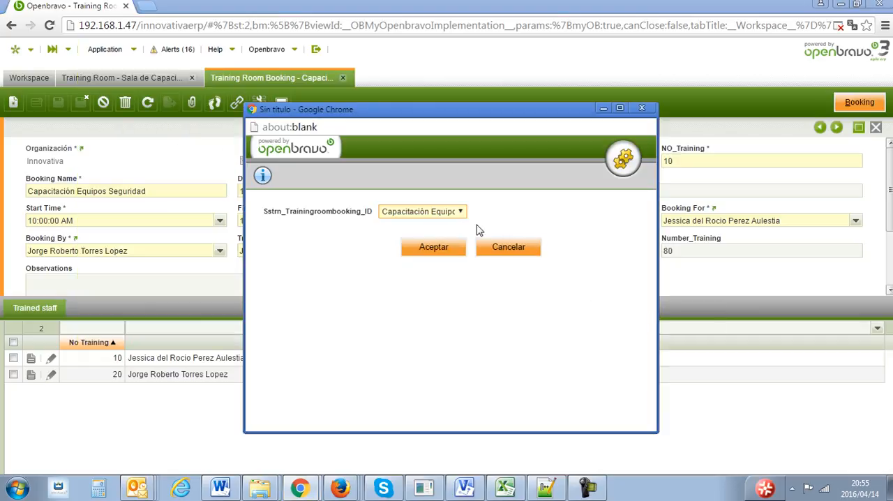
pyautogui.click(432, 251)
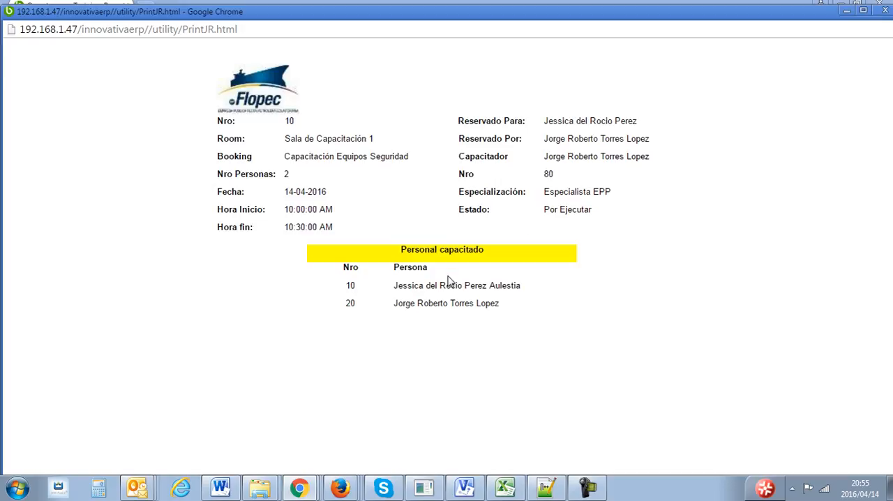
pyautogui.click(884, 10)
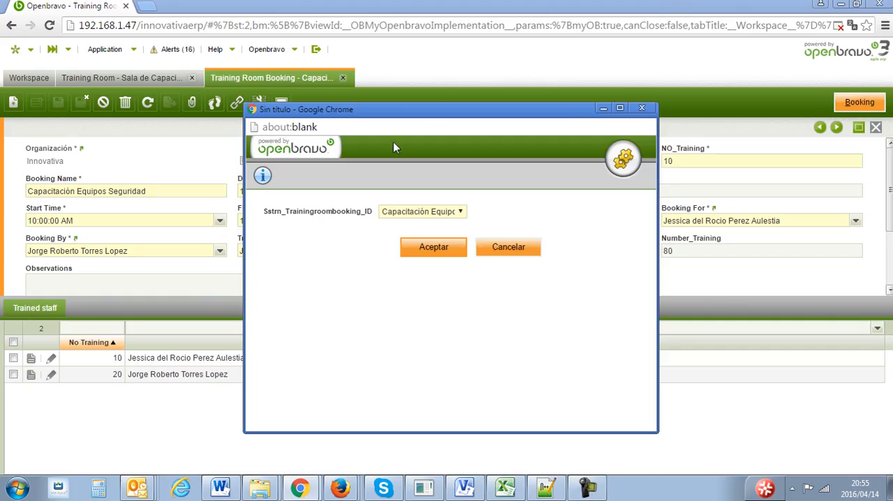
pyautogui.click(501, 248)
# - Generate the Report Trainings with all filters left blank, view it, and close the report and its parameter dialog
pyautogui.click(132, 50)
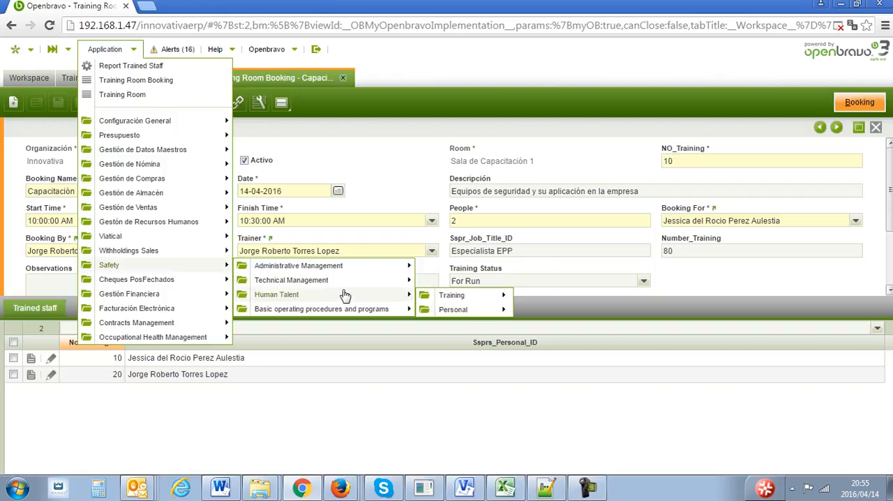
pyautogui.moveTo(346, 285)
pyautogui.moveTo(450, 300)
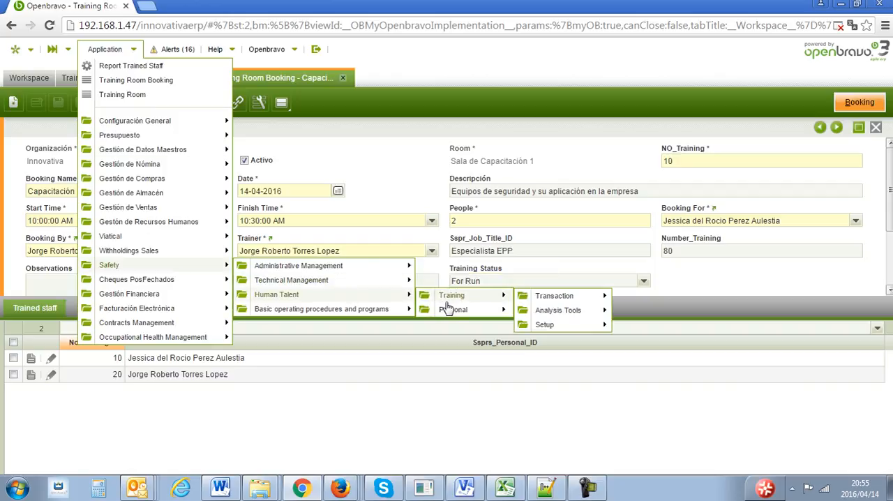
pyautogui.moveTo(548, 314)
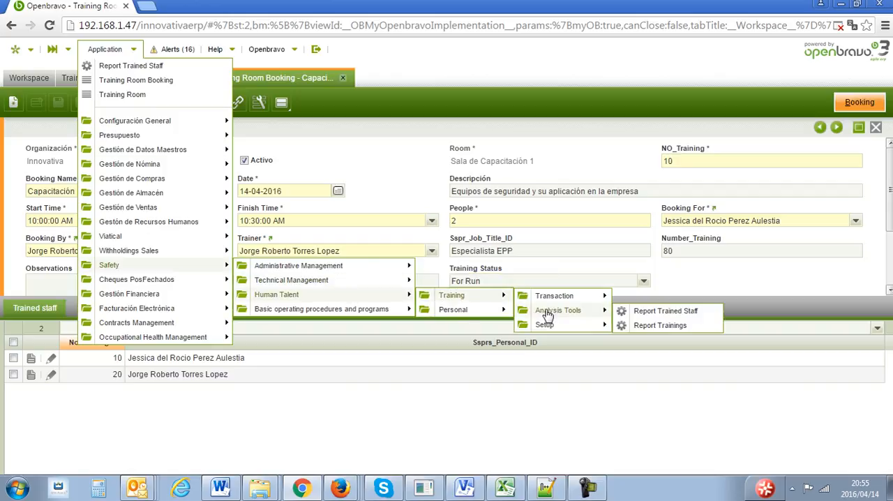
pyautogui.click(656, 325)
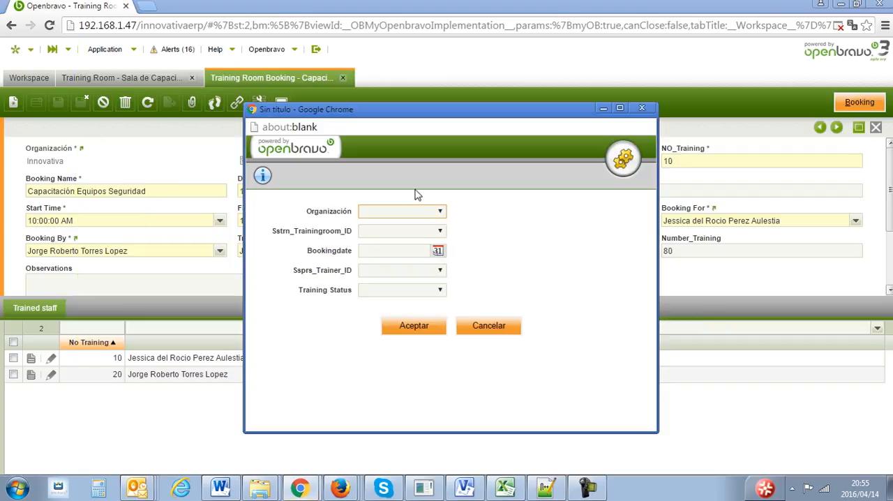
pyautogui.click(413, 332)
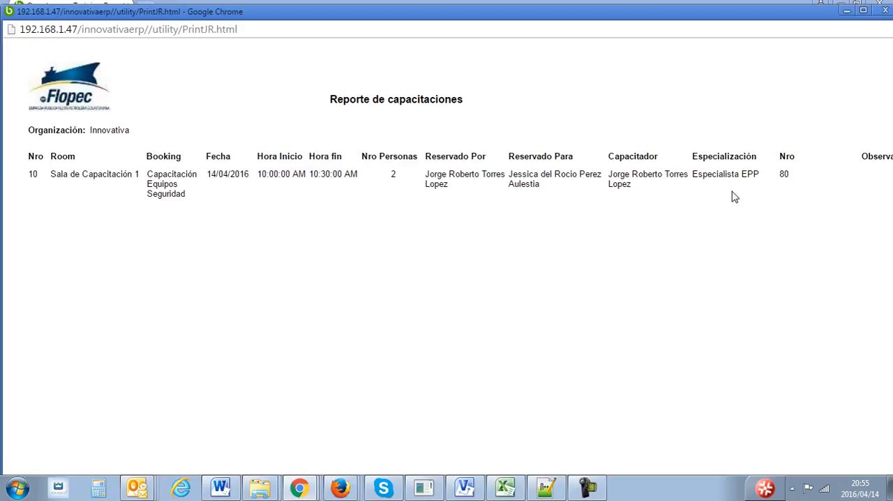
pyautogui.click(884, 11)
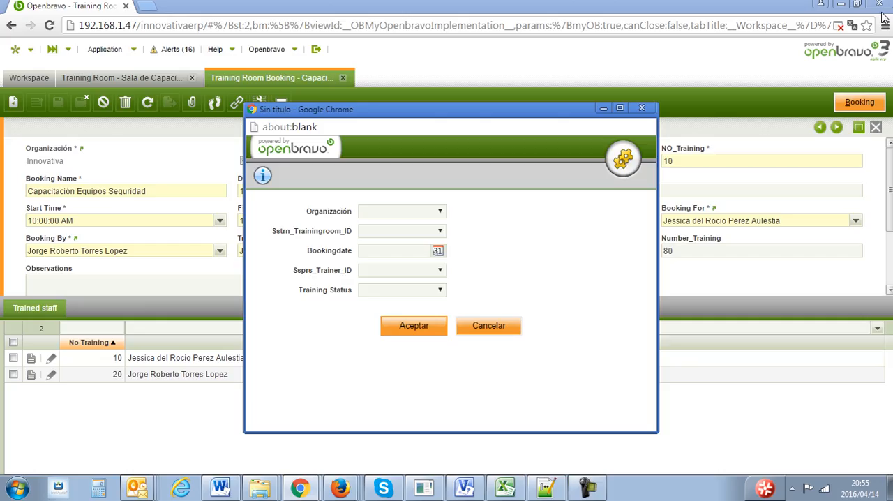
pyautogui.click(497, 326)
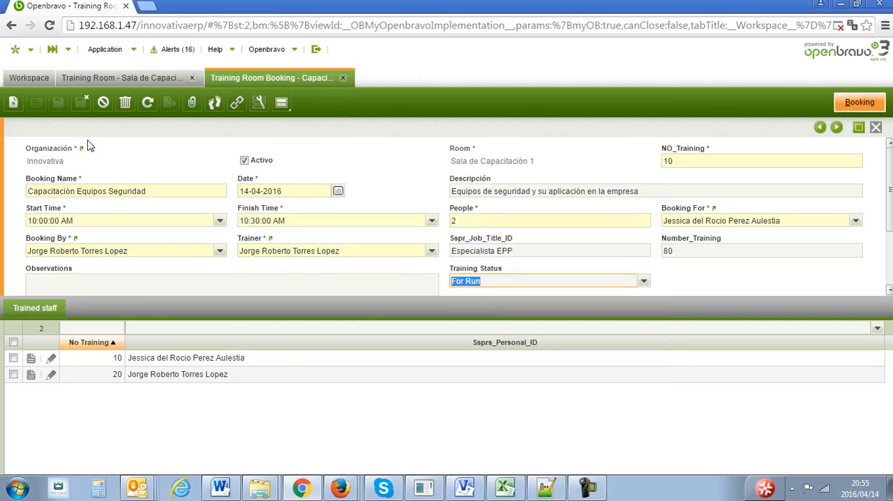
# - Close the Training Room Booking and Training Room windows and open the Committee transaction window of Safety's Administrative Management
pyautogui.click(343, 77)
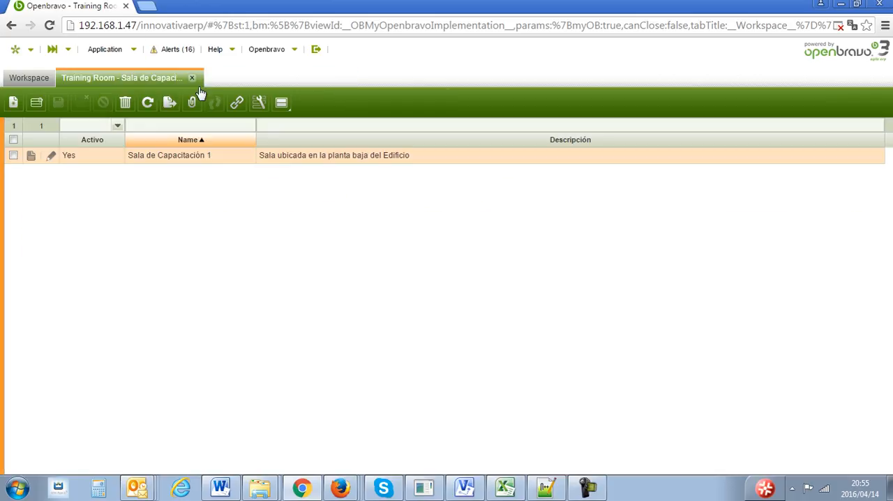
pyautogui.click(192, 78)
pyautogui.click(132, 49)
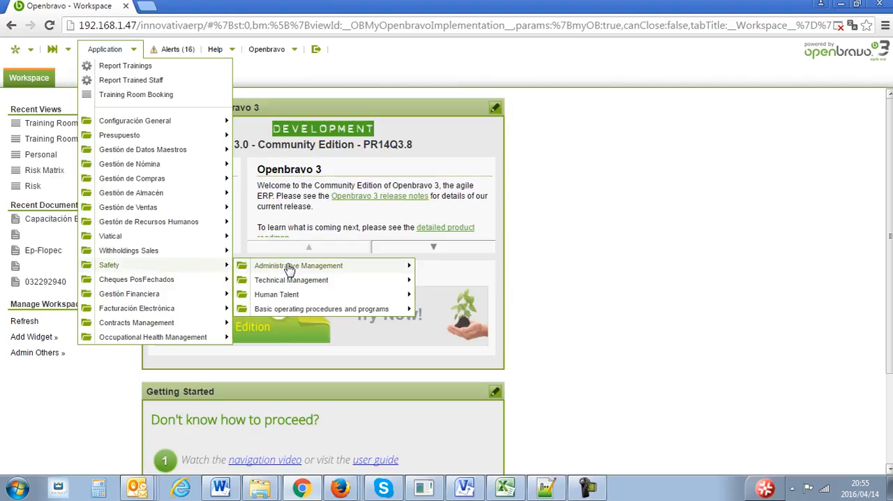
pyautogui.moveTo(288, 270)
pyautogui.moveTo(457, 280)
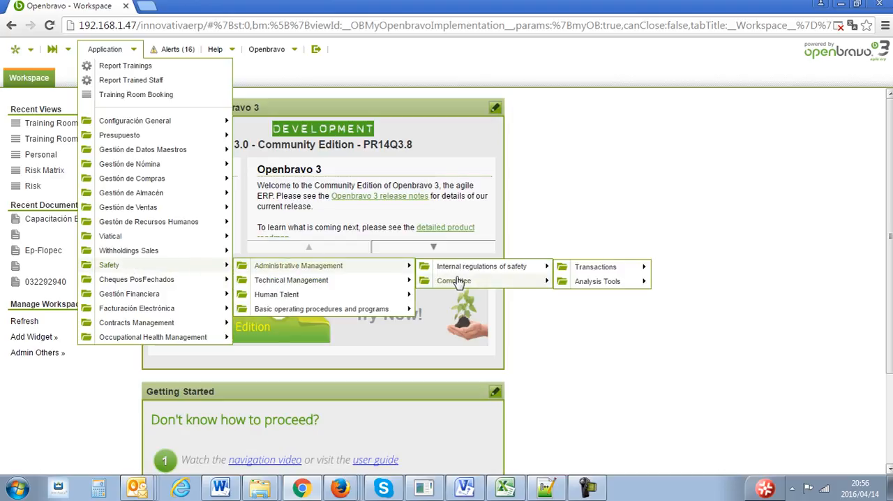
pyautogui.moveTo(611, 282)
pyautogui.click(692, 283)
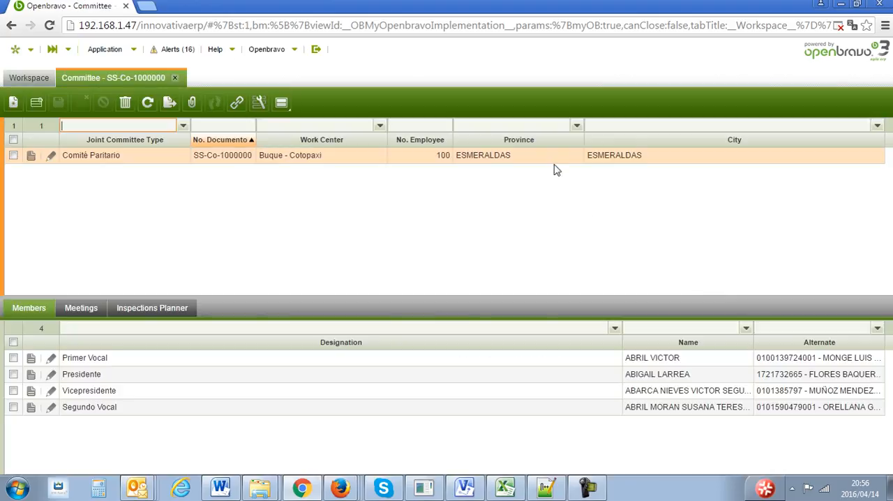
# - Open the Buque - Cotopaxi committee record and examine its details and the available Status records options
pyautogui.doubleClick(550, 159)
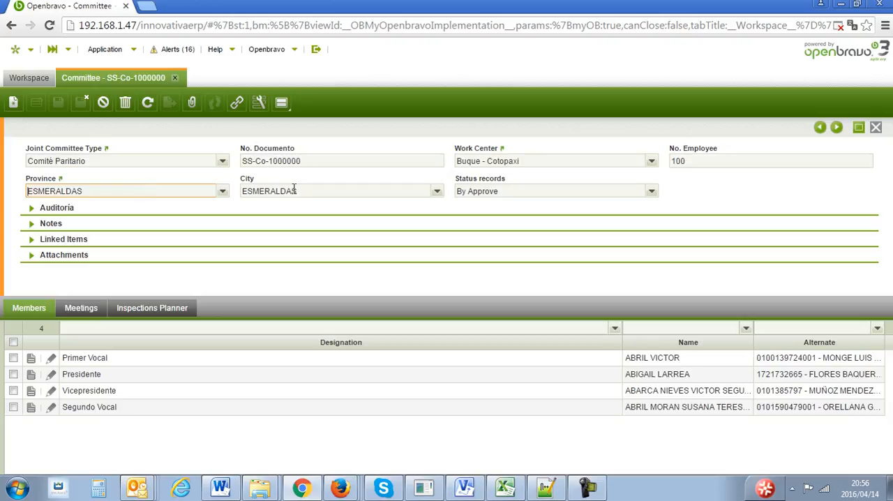
pyautogui.click(655, 193)
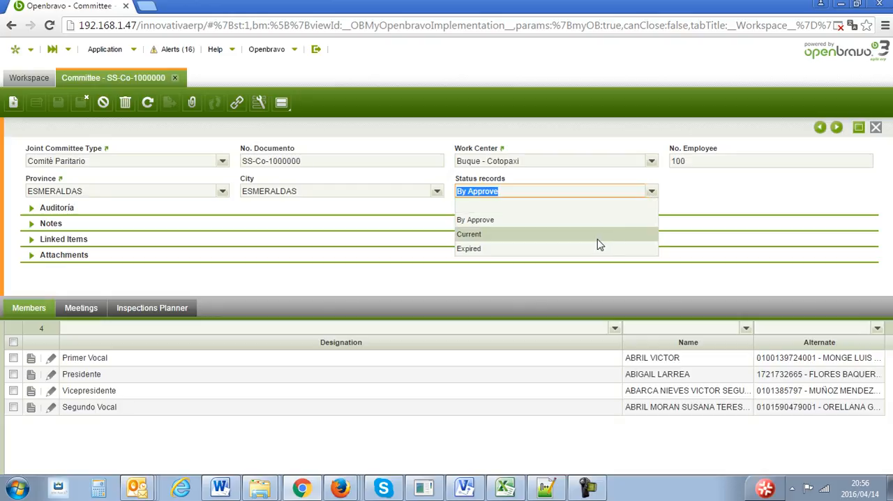
pyautogui.click(734, 194)
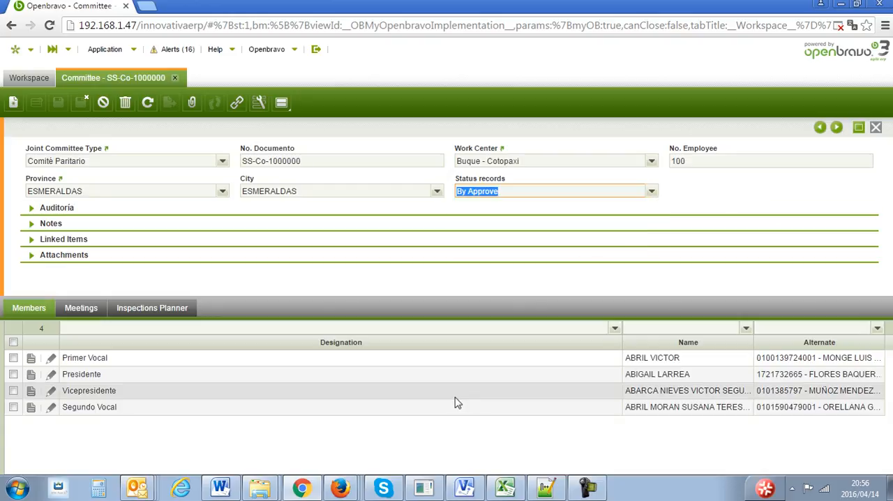
# - Review the committee's members, examine the Primer Vocal record with its name and alternate, and return to the members list
pyautogui.click(37, 316)
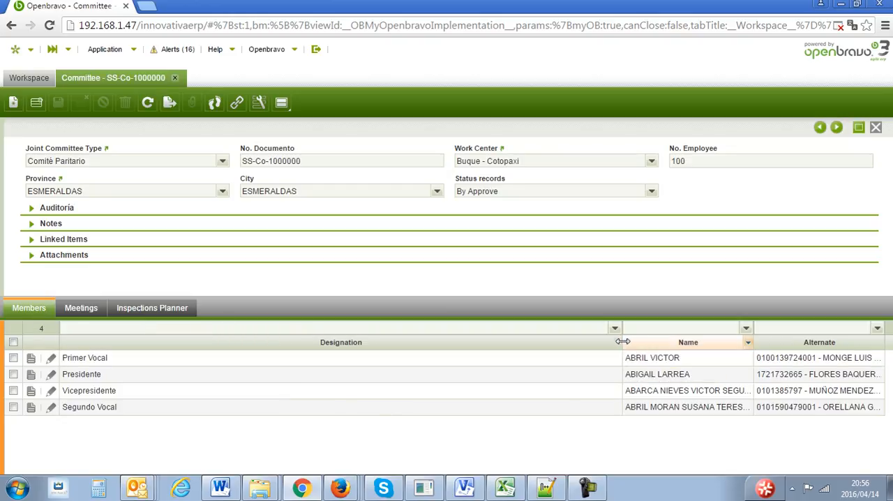
pyautogui.moveTo(621, 342); pyautogui.dragTo(534, 343)
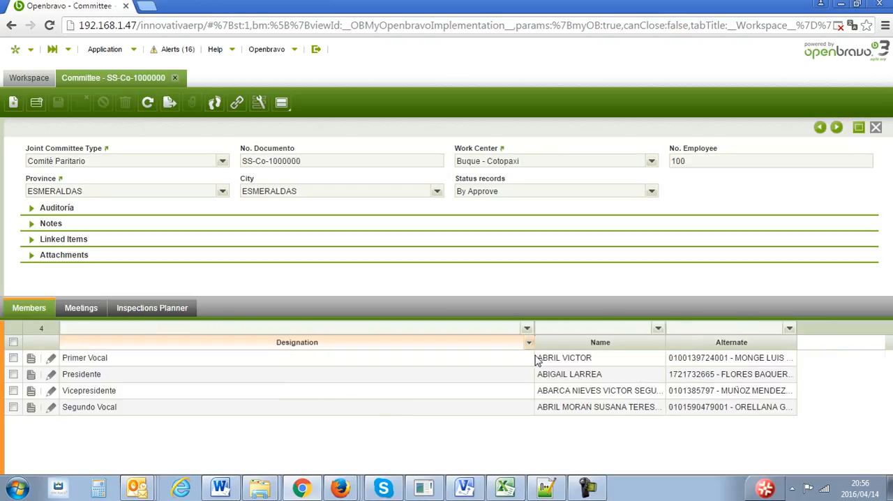
pyautogui.click(339, 379)
pyautogui.click(291, 390)
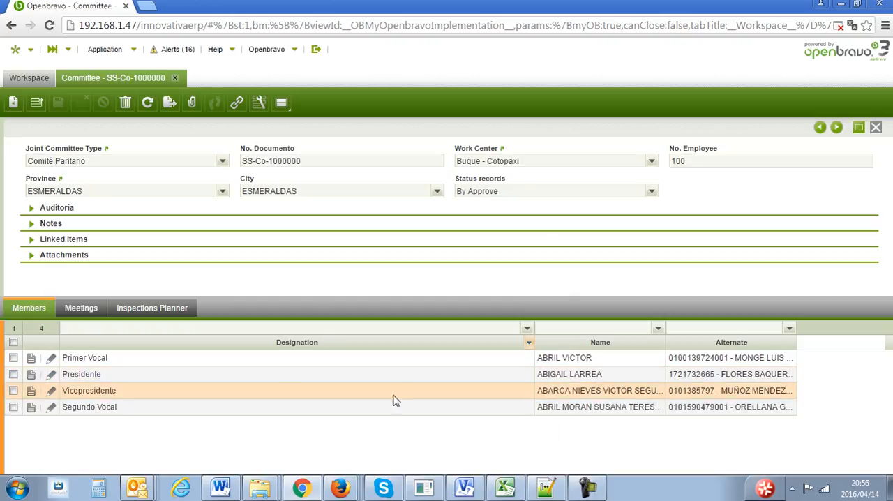
pyautogui.doubleClick(443, 359)
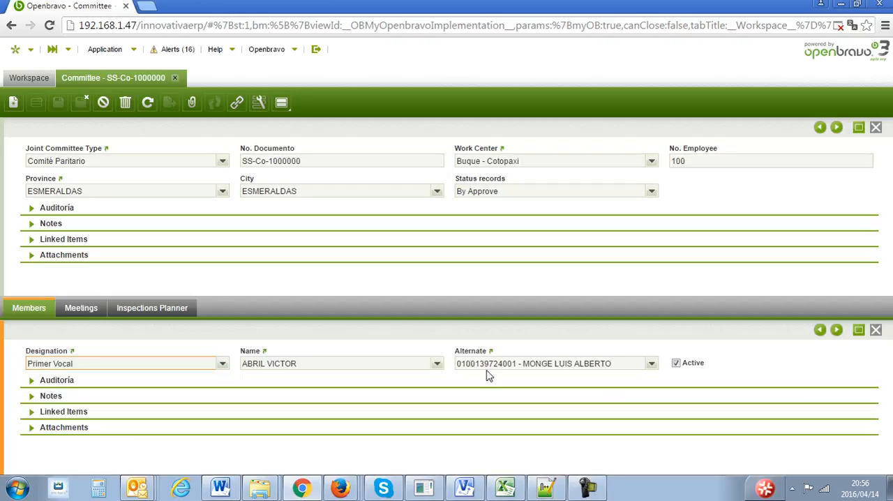
pyautogui.click(875, 329)
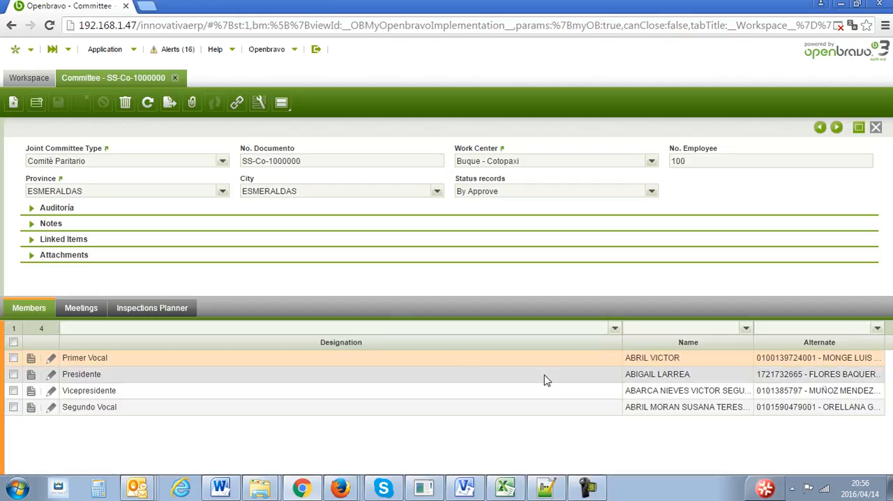
# - Open the committee's meeting Me-001, choose Ordinary as the meeting type and save the record
pyautogui.click(81, 308)
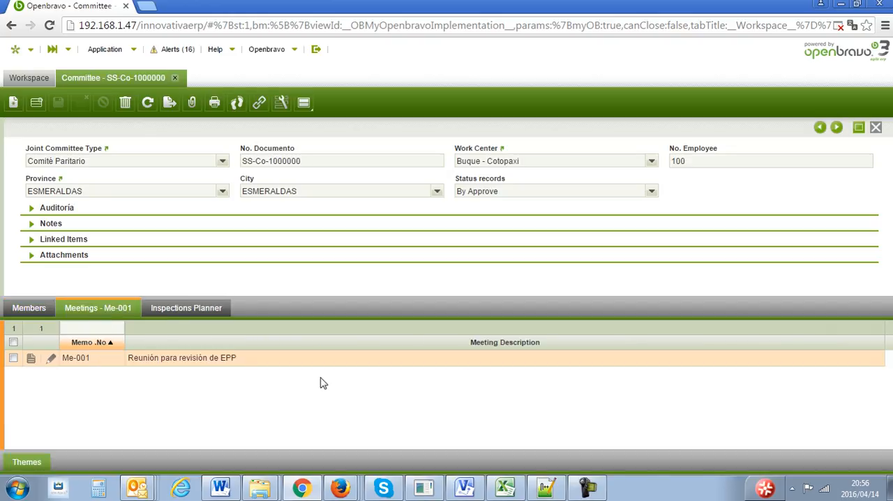
pyautogui.doubleClick(246, 363)
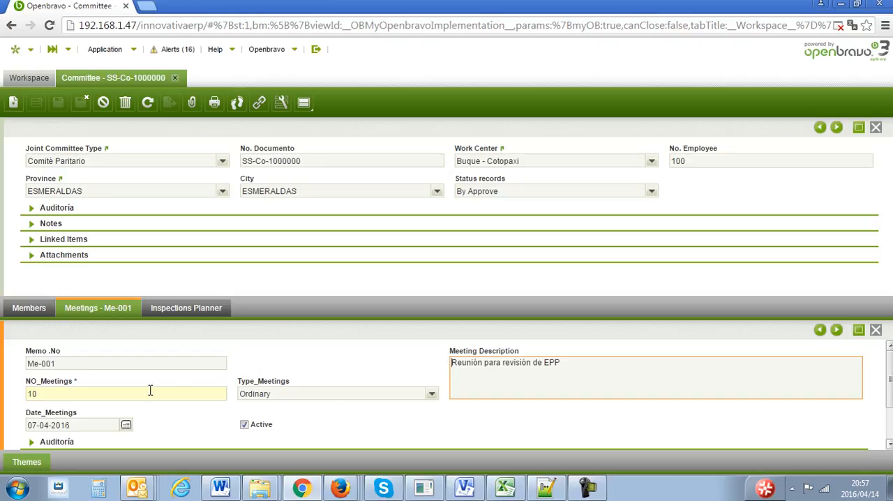
pyautogui.click(433, 395)
pyautogui.click(409, 437)
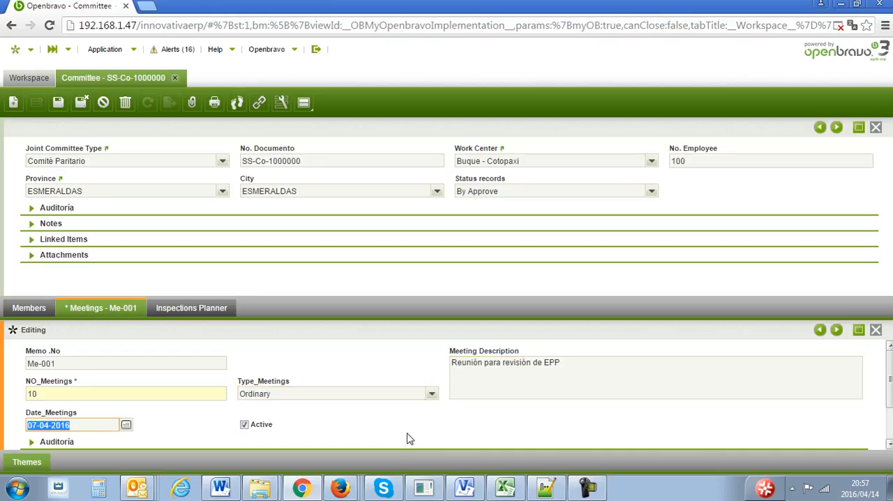
pyautogui.hotkey('ctrl', 's')
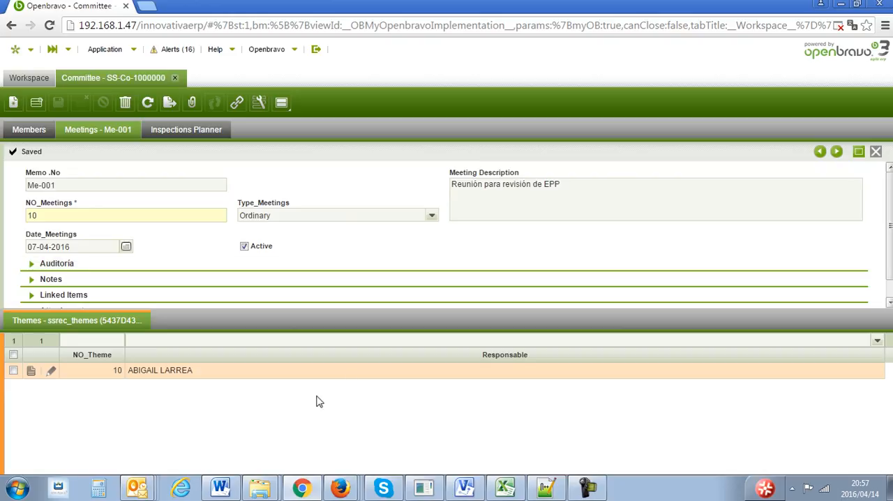
# - Examine the responsible person, commitment date and description of meeting theme 10, and close the theme and meeting forms
pyautogui.doubleClick(357, 376)
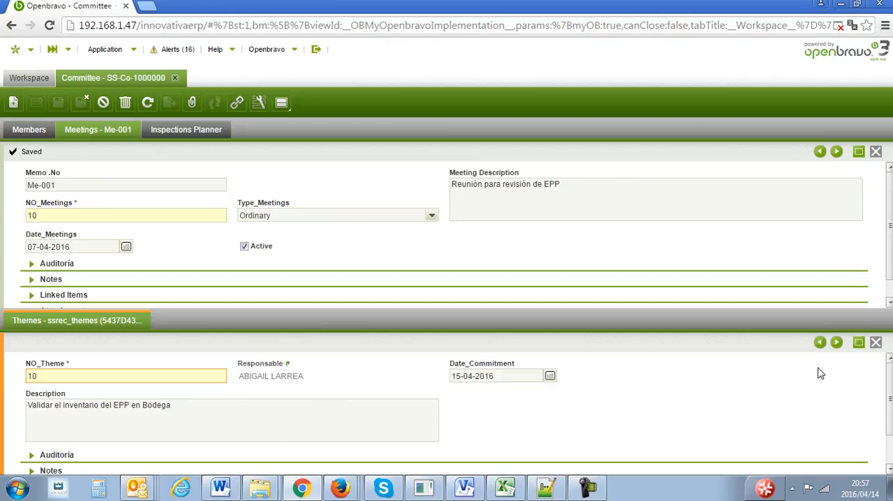
pyautogui.click(875, 342)
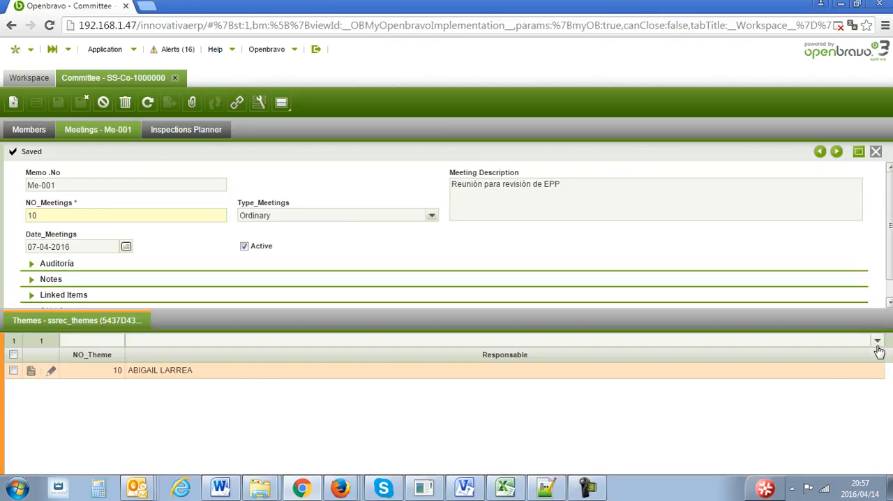
pyautogui.click(875, 151)
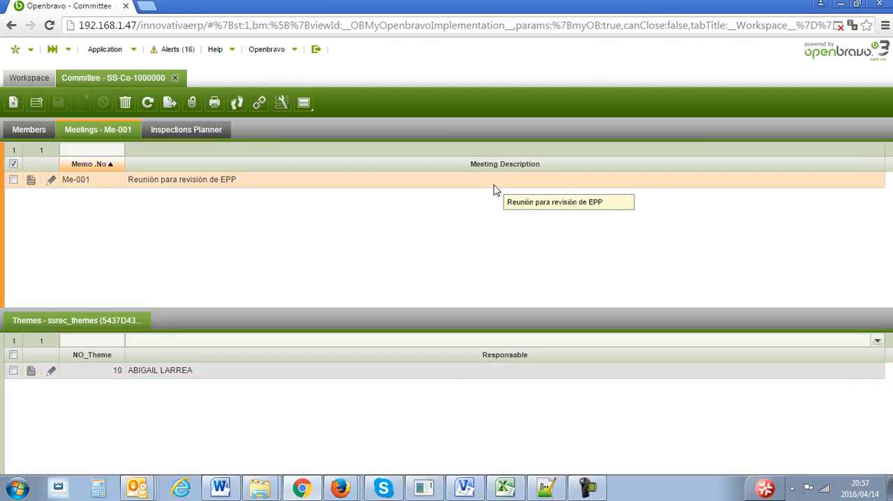
# - Generate the printed report of meeting Me-001, save it as Ssrec_ReportPrintMeetings (1), view the PDF and close it and the report preview
pyautogui.click(215, 104)
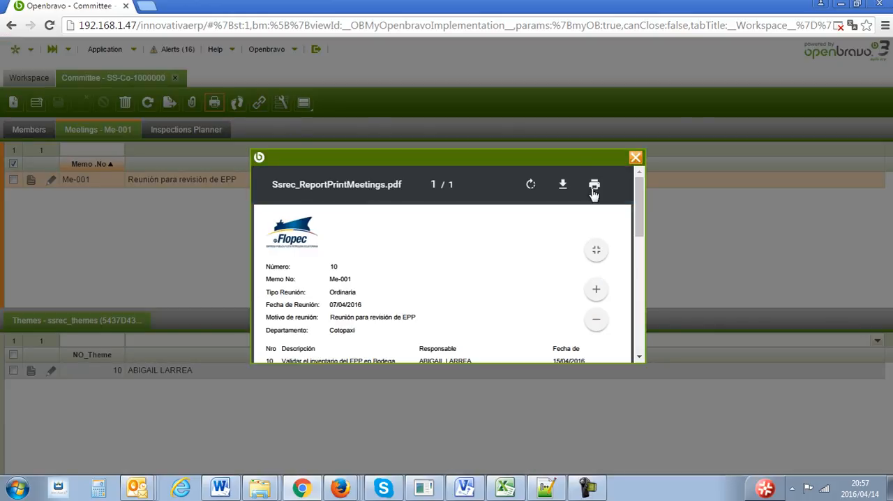
pyautogui.click(562, 185)
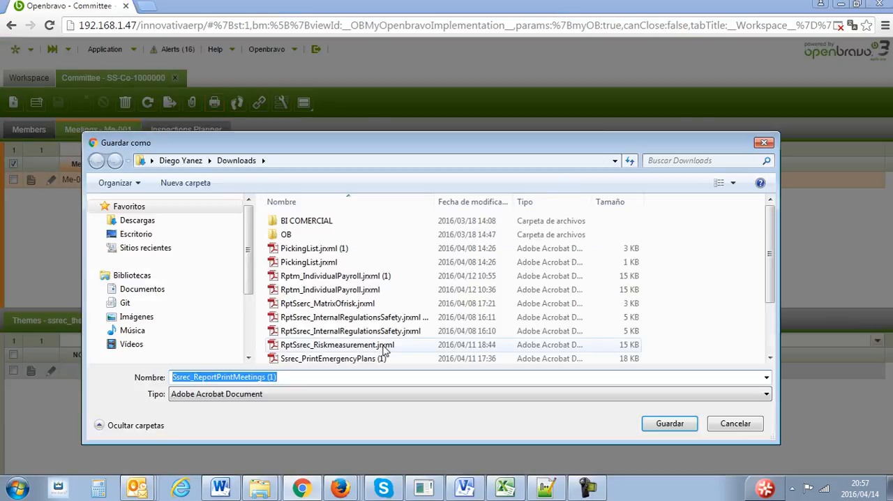
pyautogui.click(658, 423)
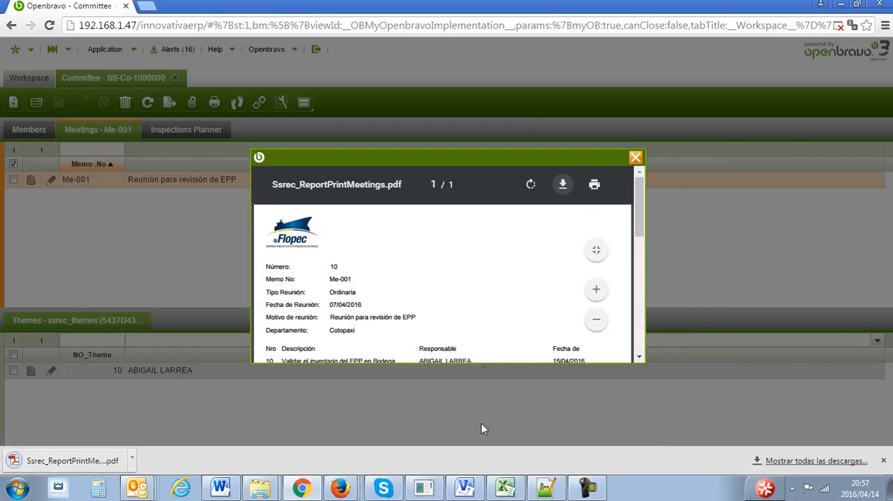
pyautogui.click(111, 460)
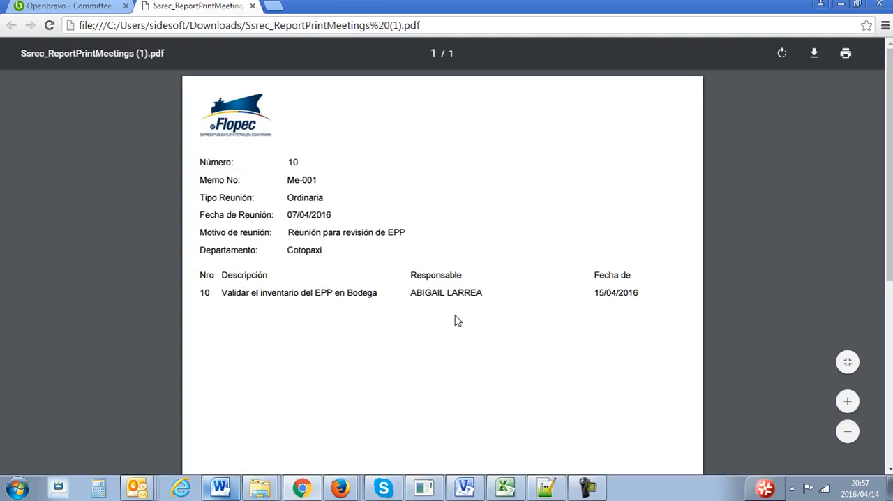
pyautogui.click(251, 6)
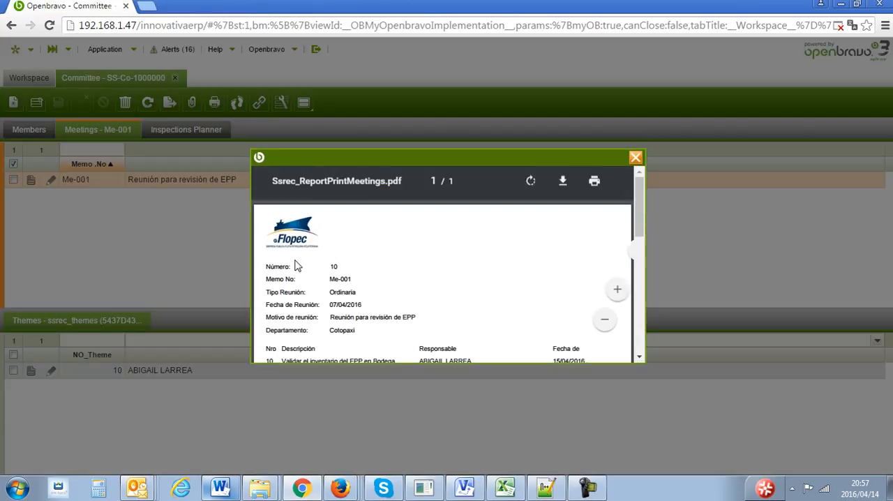
pyautogui.click(635, 158)
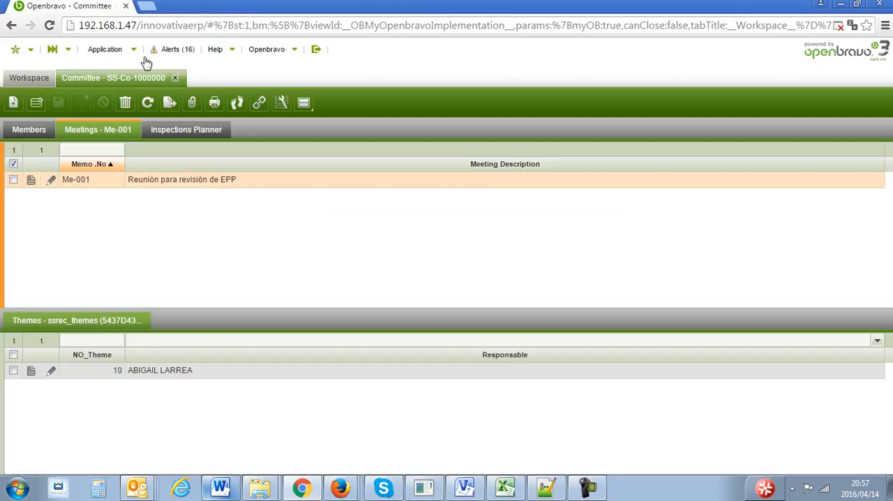
pyautogui.click(124, 49)
pyautogui.moveTo(148, 268)
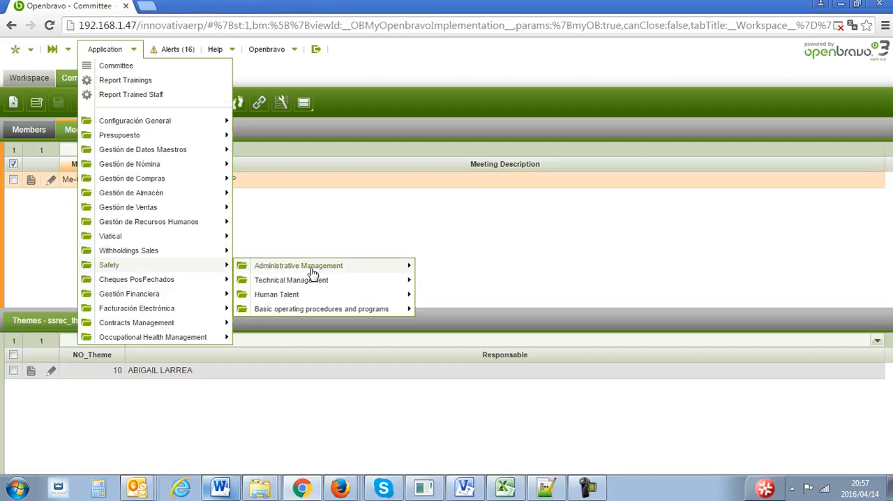
pyautogui.moveTo(310, 271)
pyautogui.moveTo(474, 280)
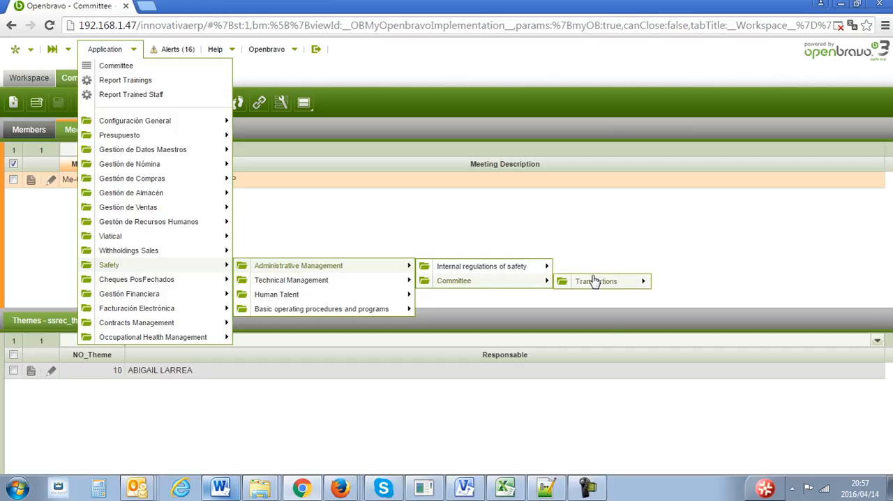
pyautogui.moveTo(631, 281)
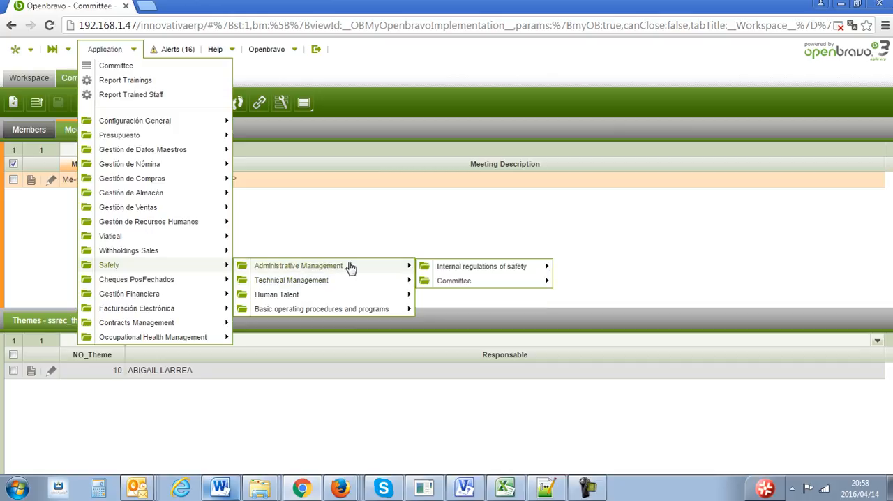
pyautogui.click(418, 249)
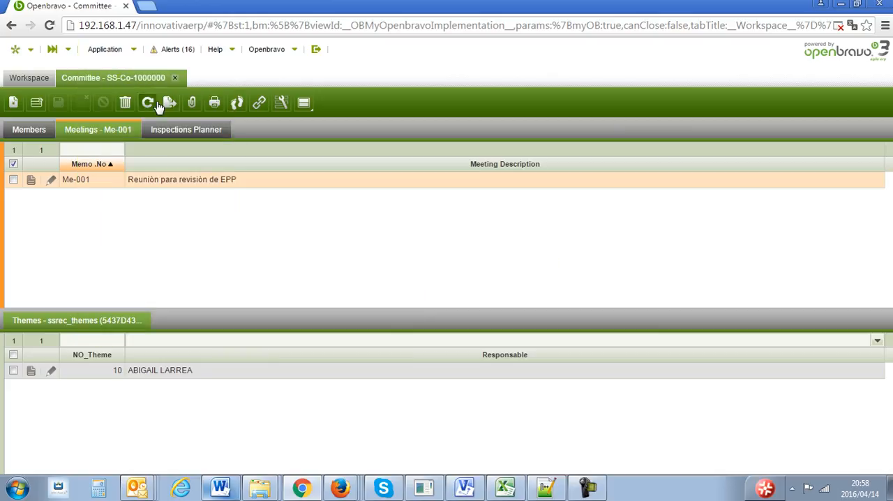
# - Close the Committee window and open the Internal Regulations of Safety transaction window of Safety's Administrative Management
pyautogui.click(174, 78)
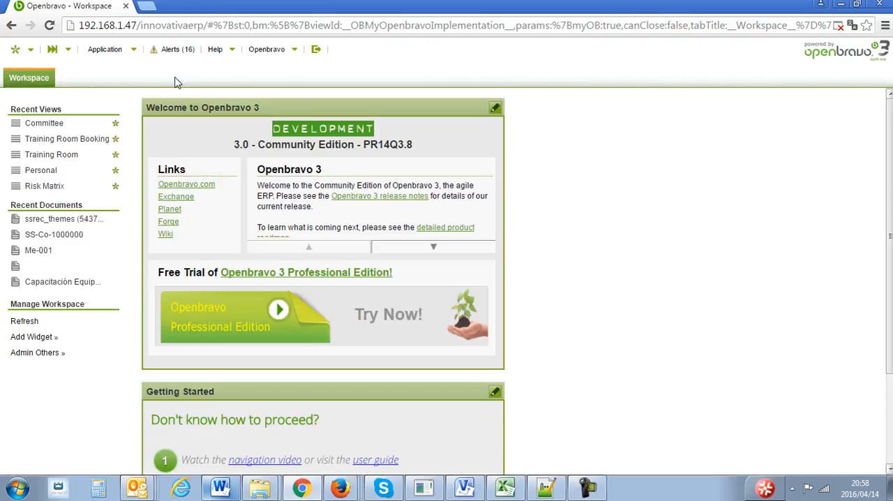
pyautogui.click(113, 50)
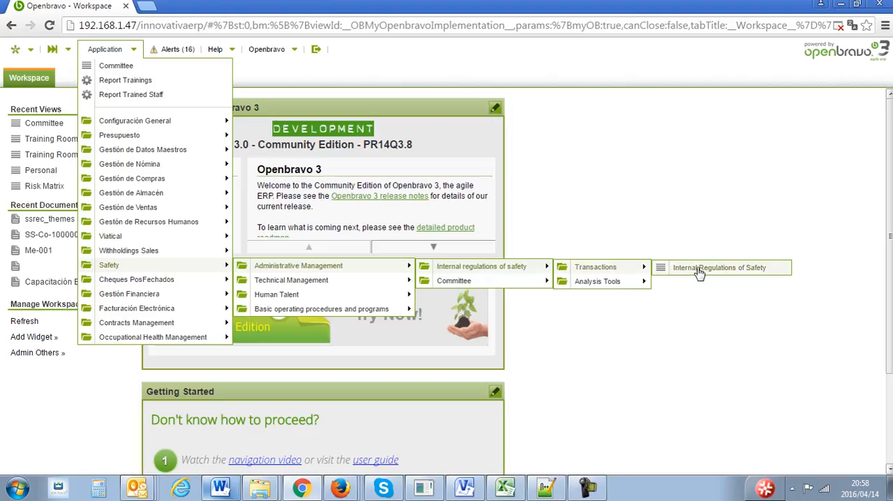
pyautogui.click(698, 269)
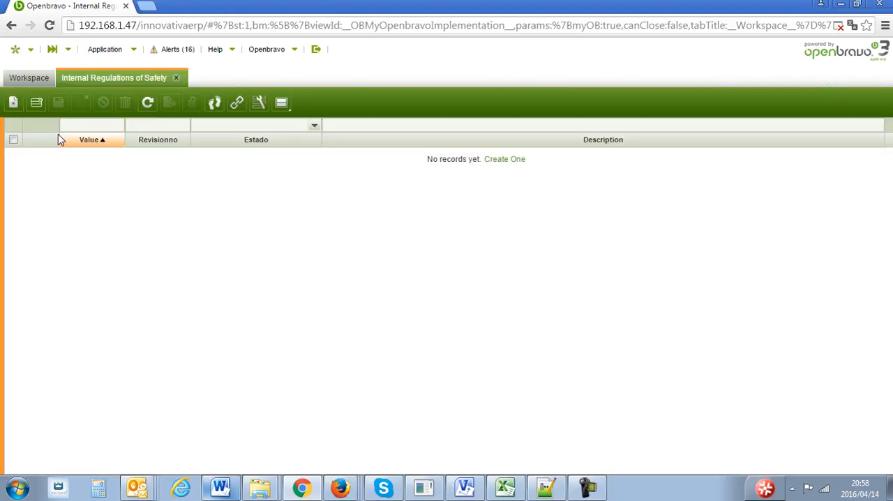
# - Create and save a safety regulation with value 10, revision 1, status Valid and description "Reglamento aprobado el 14-04-2016", and close its form
pyautogui.click(13, 103)
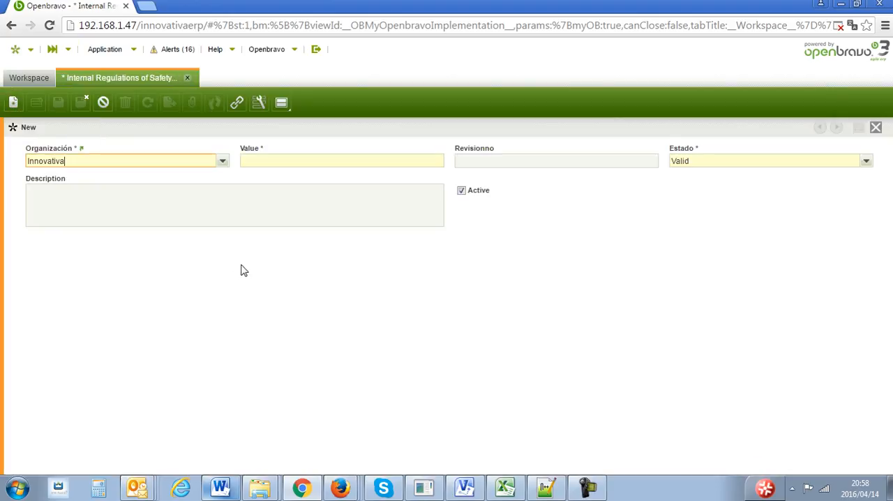
pyautogui.click(328, 161)
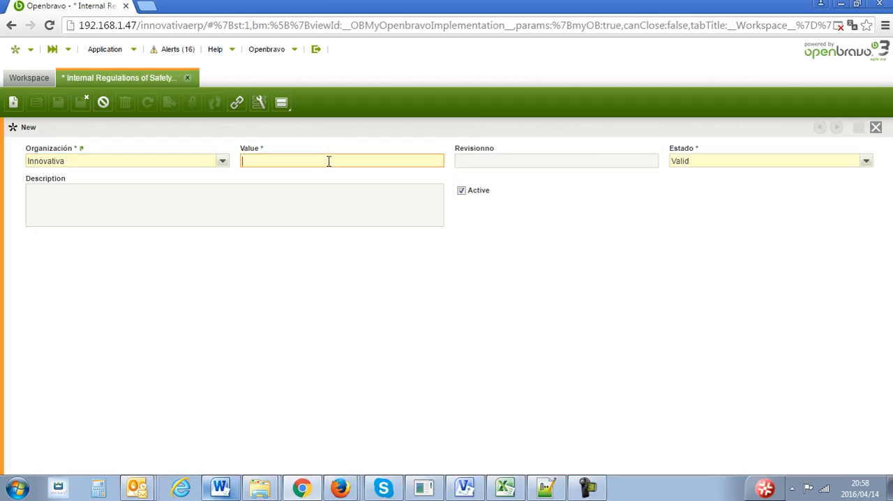
pyautogui.write('10')
pyautogui.press('Tab')
pyautogui.press('Tab')
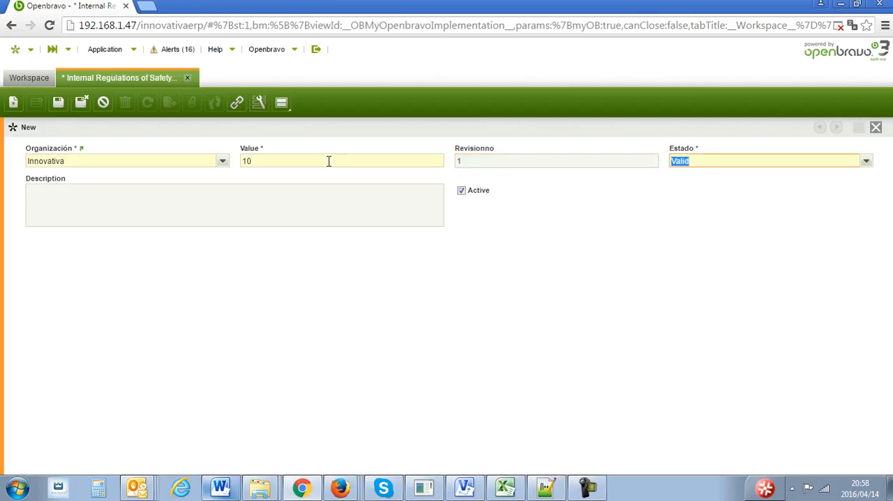
pyautogui.click(866, 161)
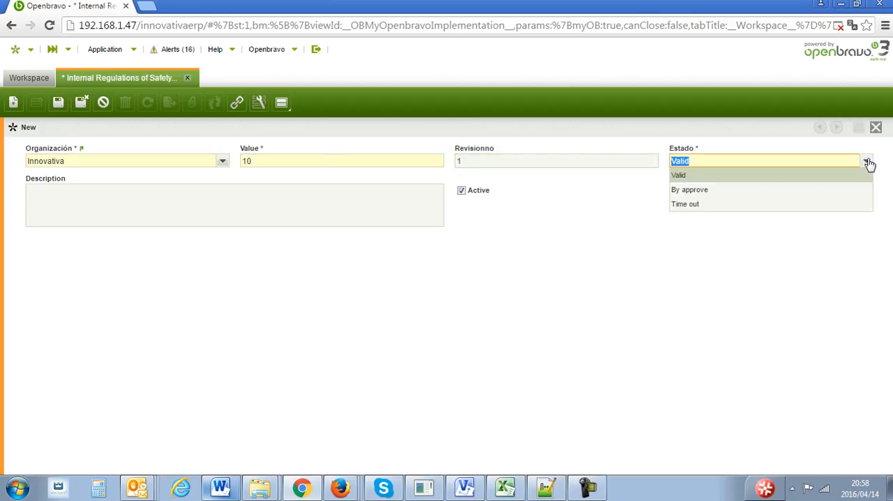
pyautogui.click(775, 177)
pyautogui.click(395, 217)
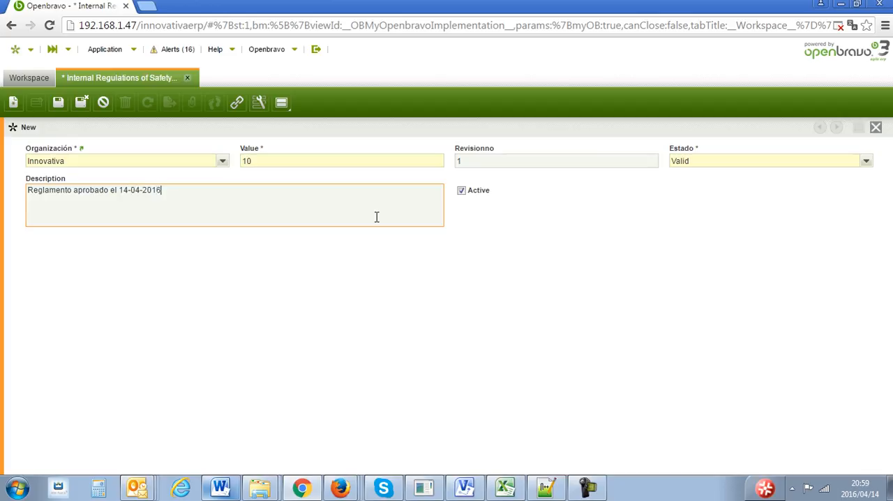
pyautogui.click(58, 103)
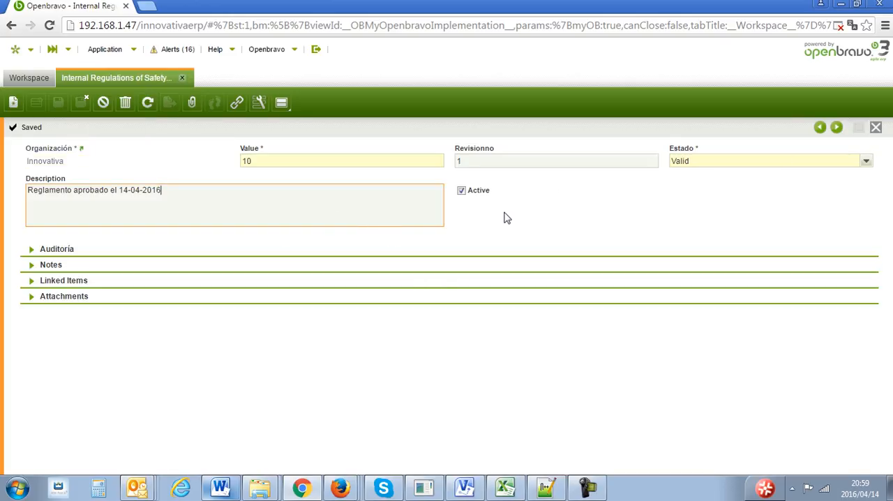
pyautogui.click(876, 128)
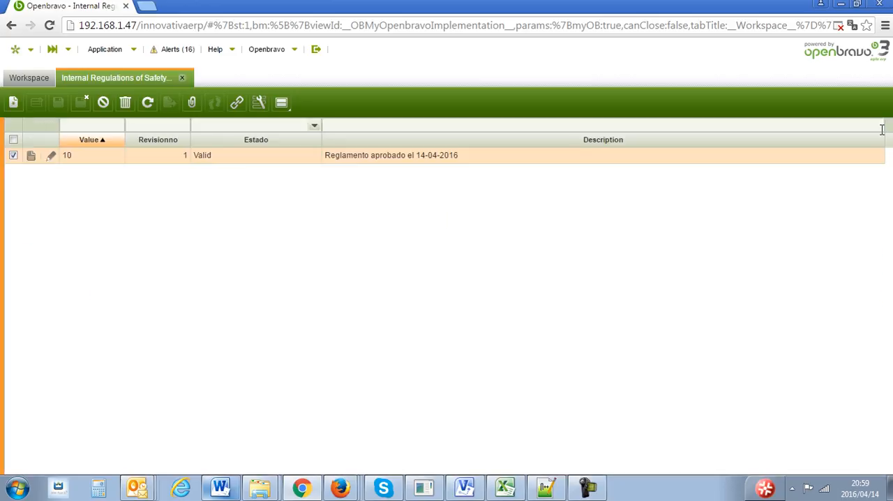
# - Reopen regulation 10, bring up the dialog for attaching a file to it and dismiss the dialog
pyautogui.doubleClick(389, 159)
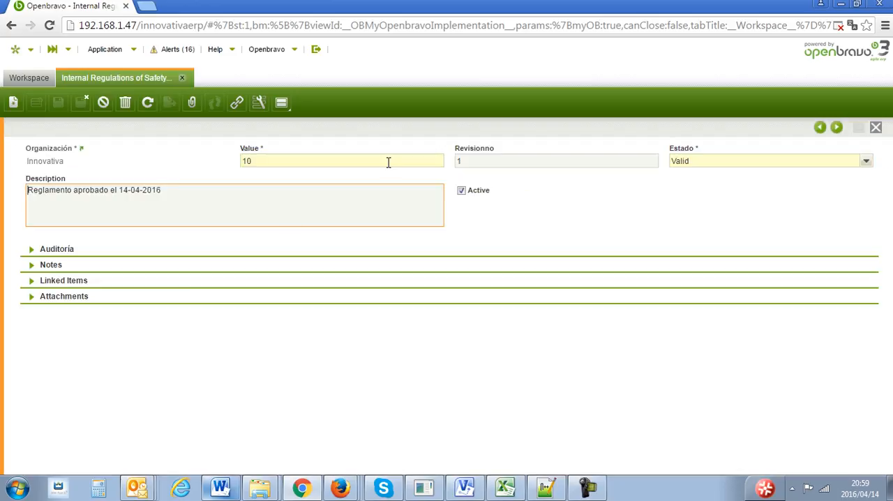
pyautogui.click(35, 297)
pyautogui.click(36, 316)
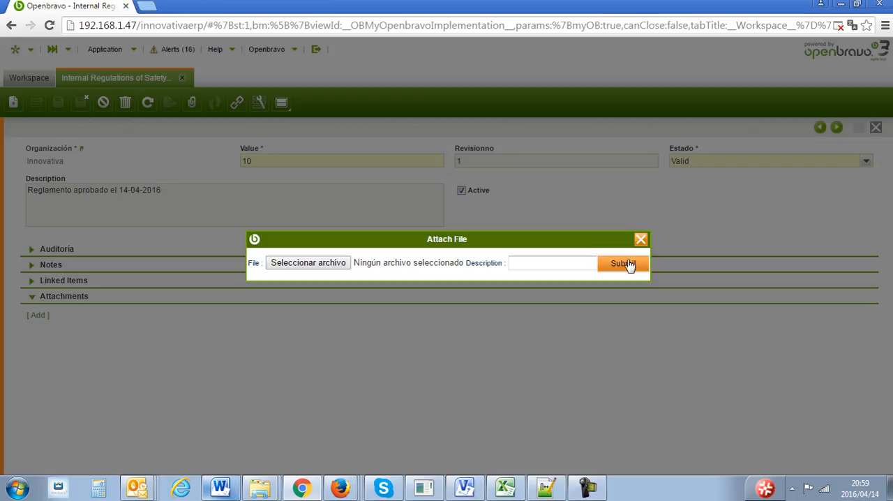
pyautogui.click(640, 239)
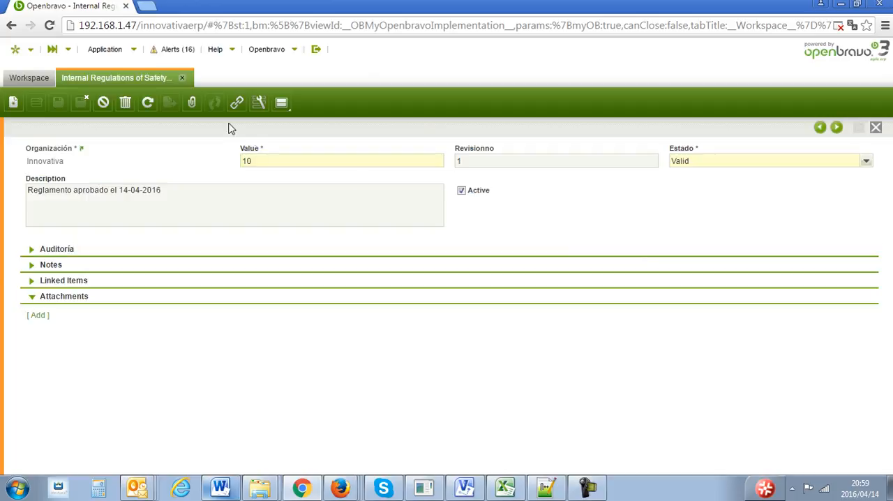
# - Close the Internal Regulations of Safety window and open Personal Protection Equipment from the protection equipment transactions of Safety's basic operating procedures and programs
pyautogui.click(181, 78)
pyautogui.click(104, 49)
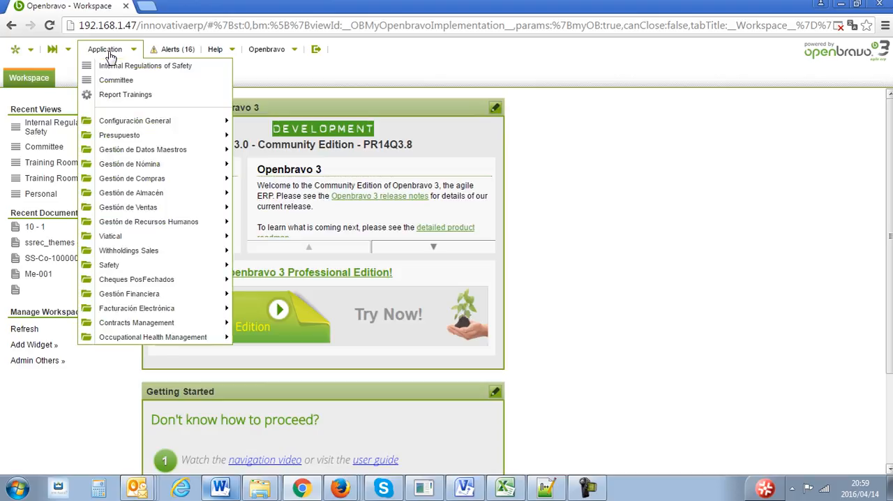
pyautogui.moveTo(161, 269)
pyautogui.moveTo(269, 270)
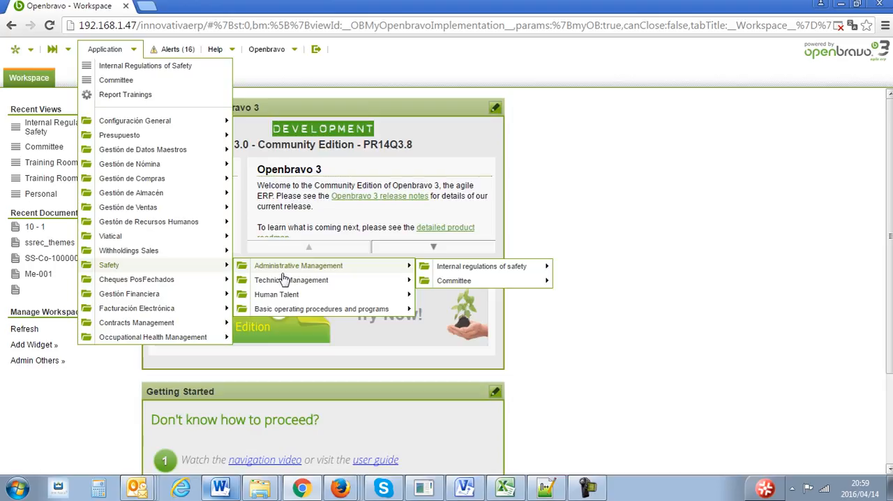
pyautogui.moveTo(286, 283)
pyautogui.moveTo(296, 311)
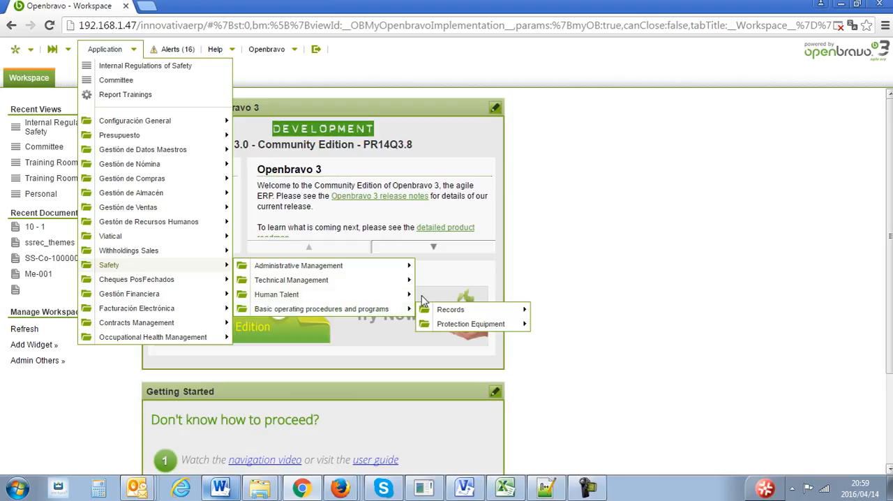
pyautogui.moveTo(457, 312)
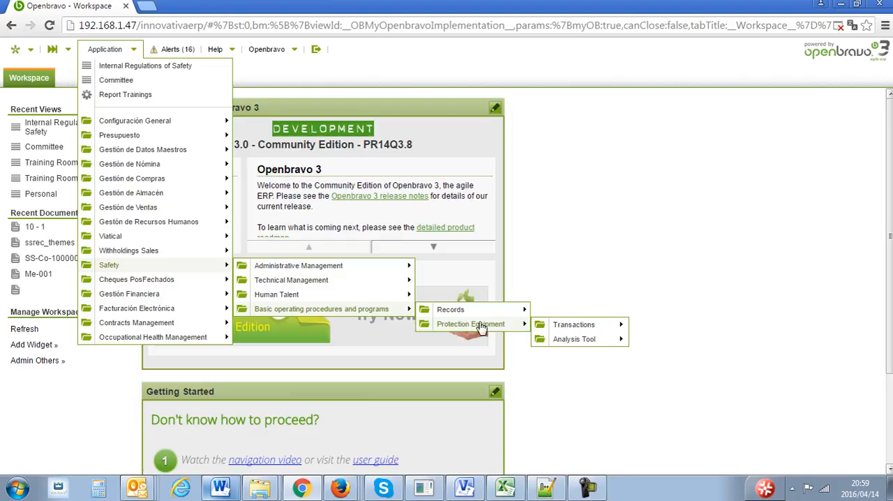
pyautogui.moveTo(558, 330)
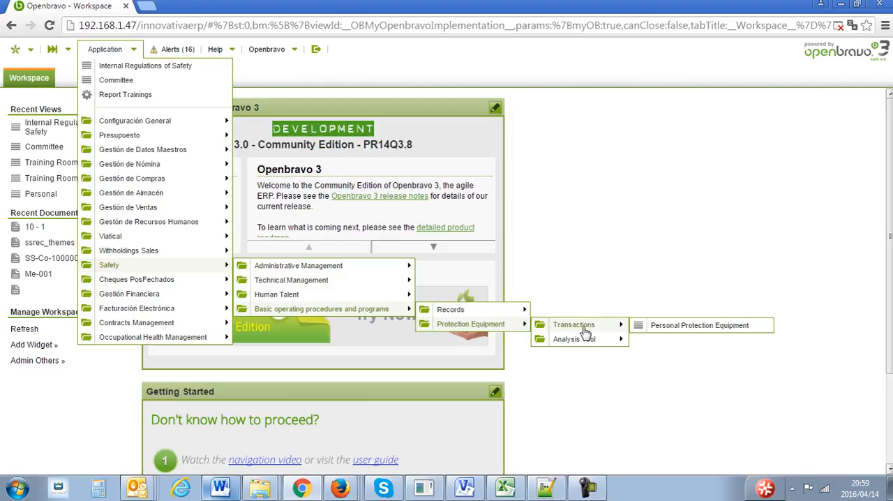
pyautogui.click(671, 326)
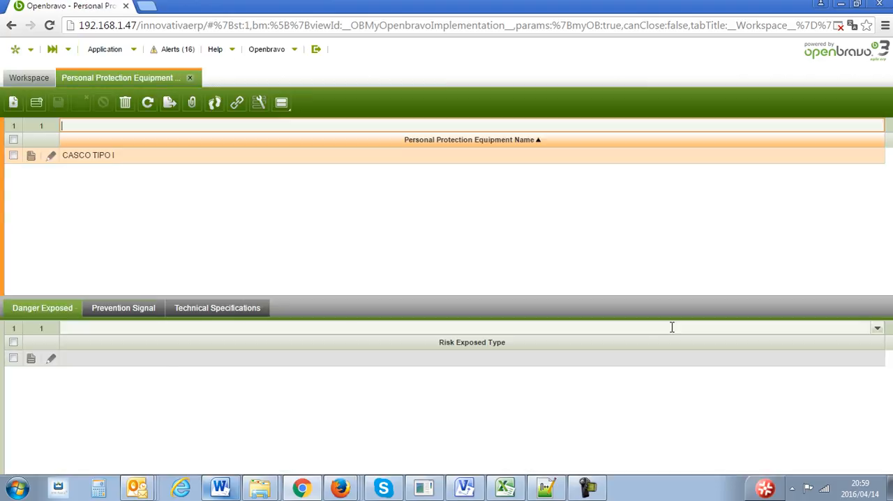
# - Open the CASCO TIPO I equipment record, view its image enlarged and close the image
pyautogui.doubleClick(545, 159)
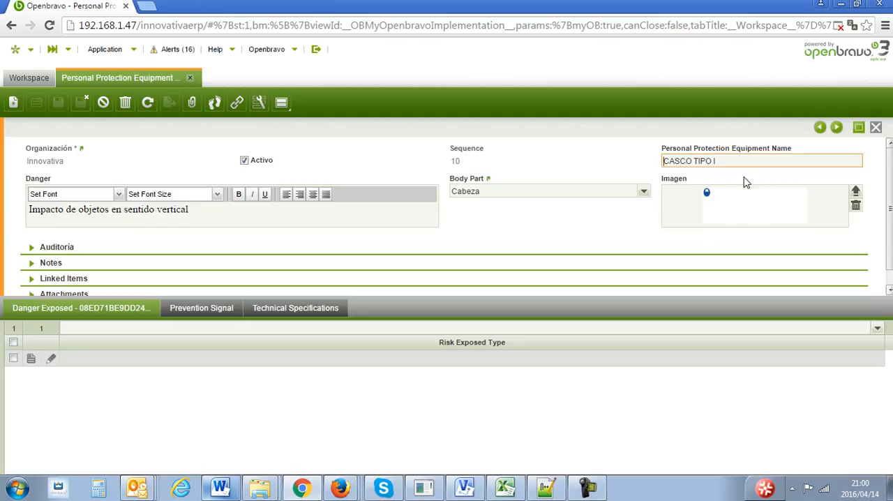
pyautogui.click(737, 205)
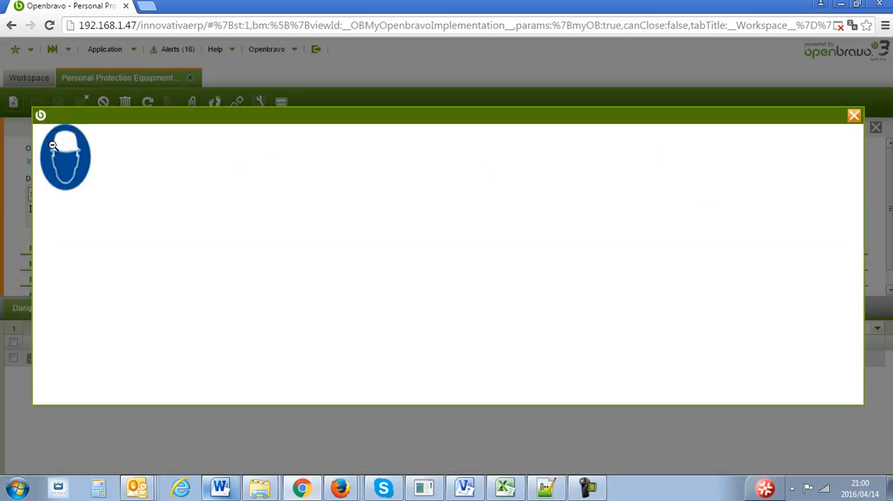
pyautogui.click(853, 116)
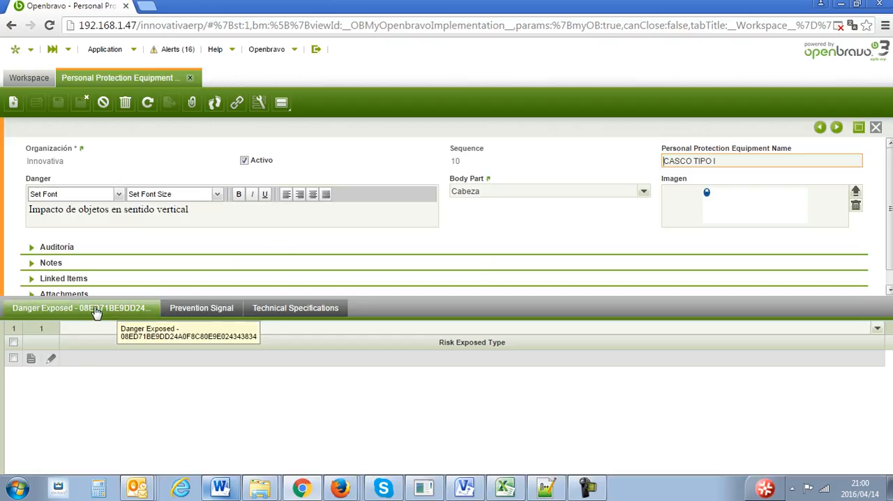
# - Open the Caida de Objetos prevention signal of the helmet, view its image enlarged and close the image
pyautogui.click(225, 310)
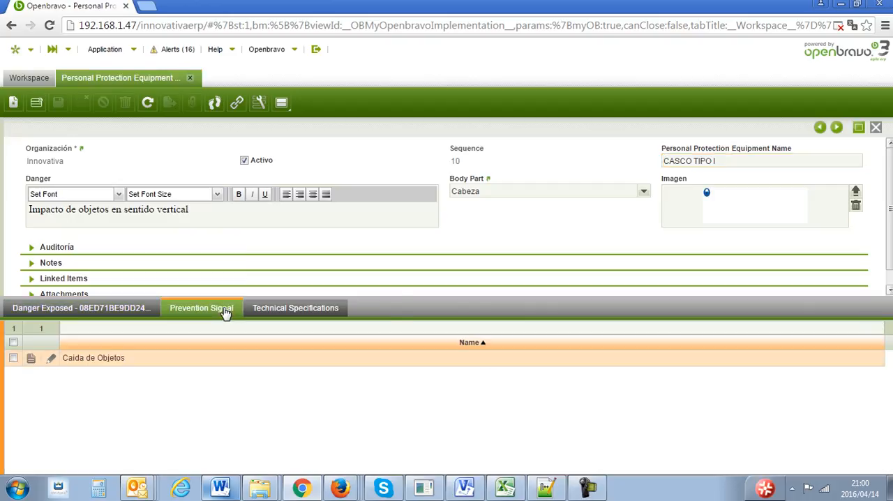
pyautogui.doubleClick(262, 360)
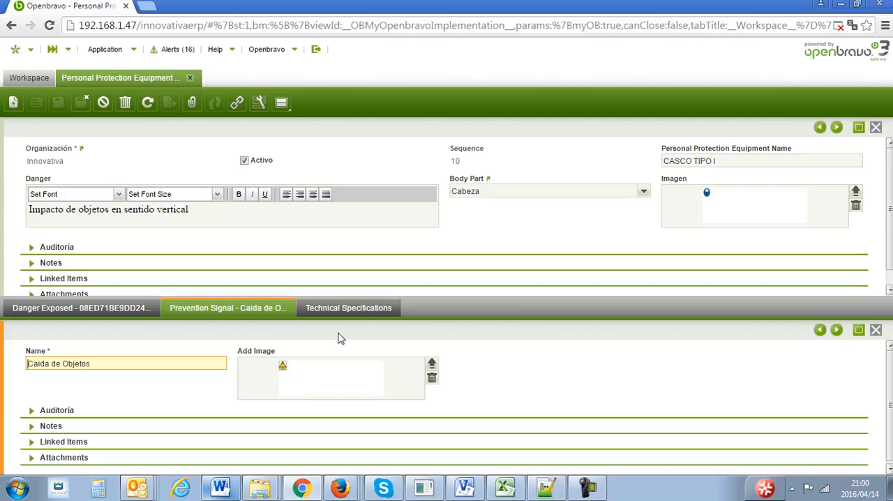
pyautogui.click(300, 374)
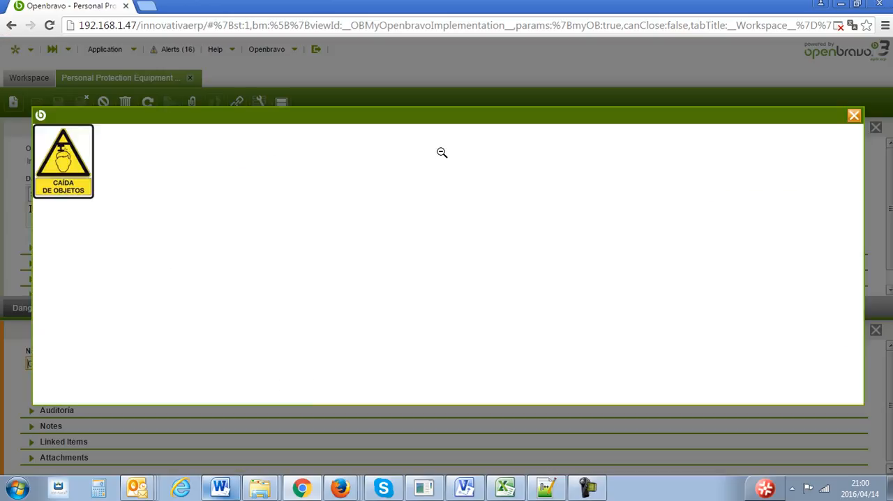
pyautogui.click(853, 116)
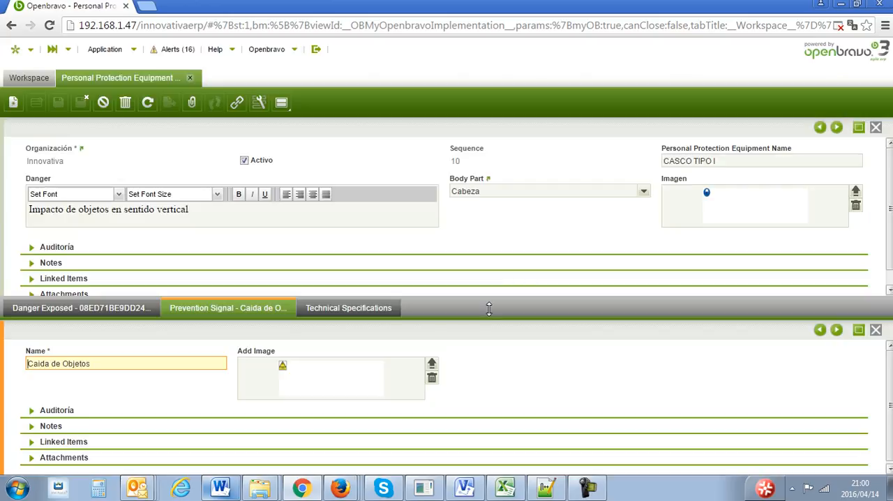
# - Open technical specification 10 of CASCO TIPO I, read through its specifications text and close the equipment form
pyautogui.click(347, 309)
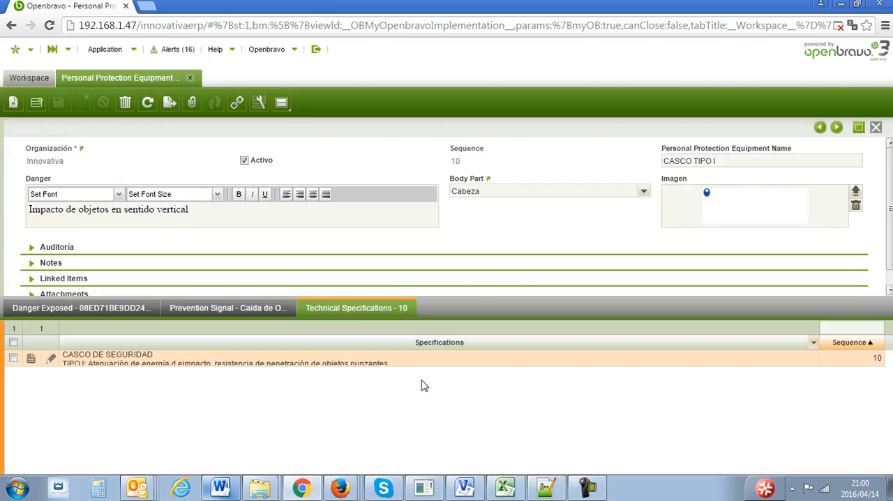
pyautogui.doubleClick(769, 365)
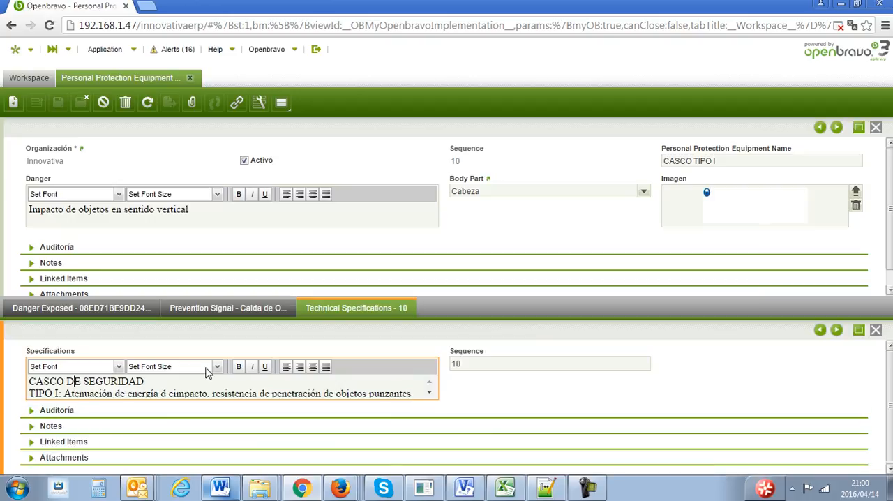
pyautogui.press('Down')
pyautogui.press('Down')
pyautogui.press('Down')
pyautogui.press('Down')
pyautogui.press('Down')
pyautogui.press('Down')
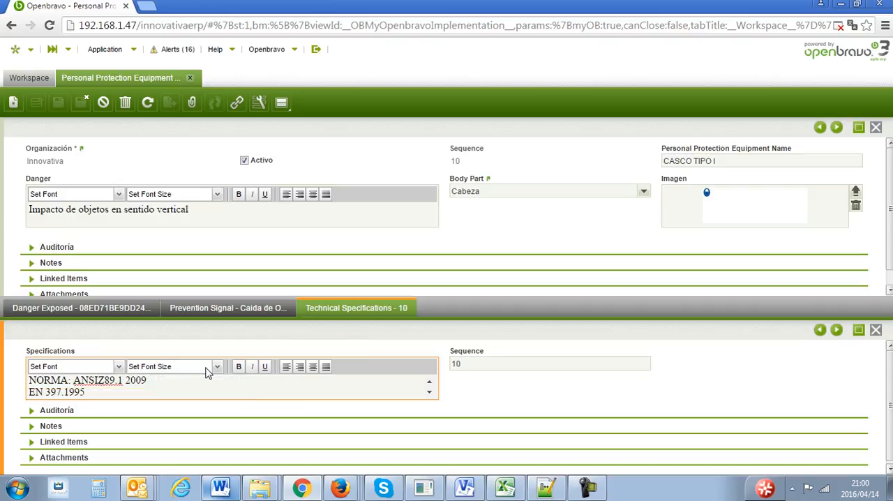
pyautogui.press('Down')
pyautogui.press('Down')
pyautogui.press('Up')
pyautogui.press('Up')
pyautogui.press('Up')
pyautogui.press('Up')
pyautogui.press('Up')
pyautogui.press('Up')
pyautogui.press('Up')
pyautogui.press('Up')
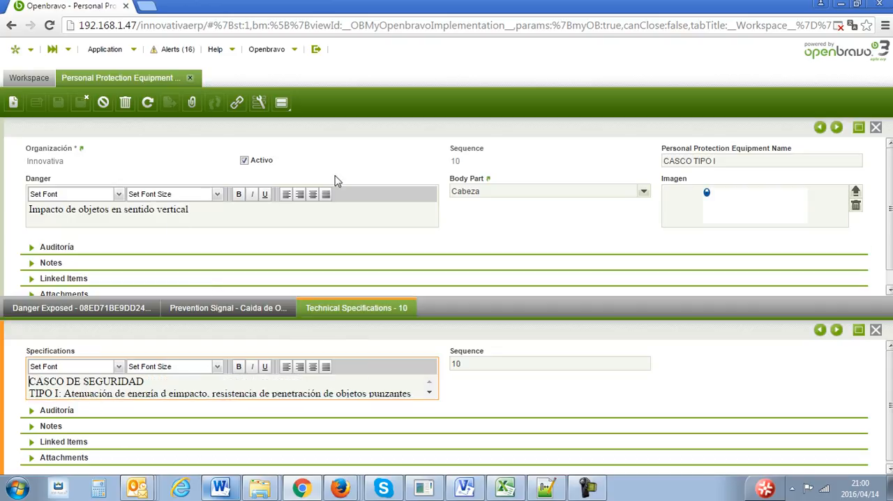
pyautogui.click(876, 128)
pyautogui.click(105, 49)
pyautogui.moveTo(159, 265)
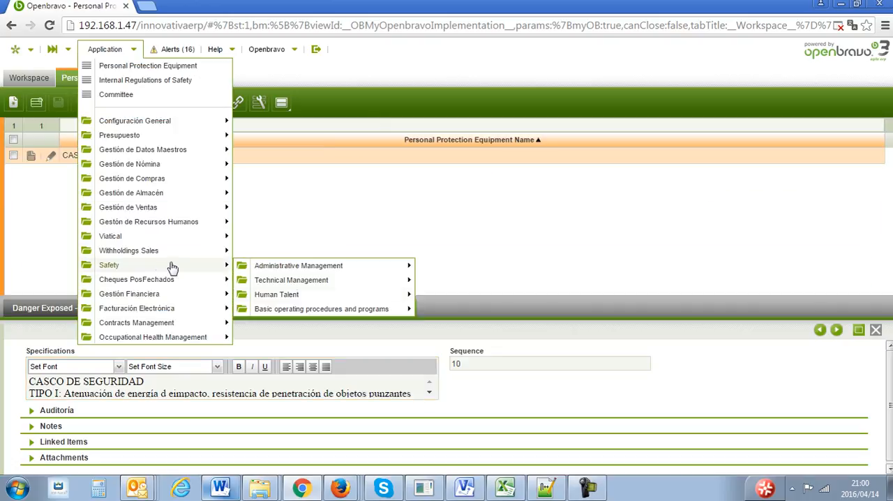
pyautogui.moveTo(334, 272)
pyautogui.moveTo(321, 308)
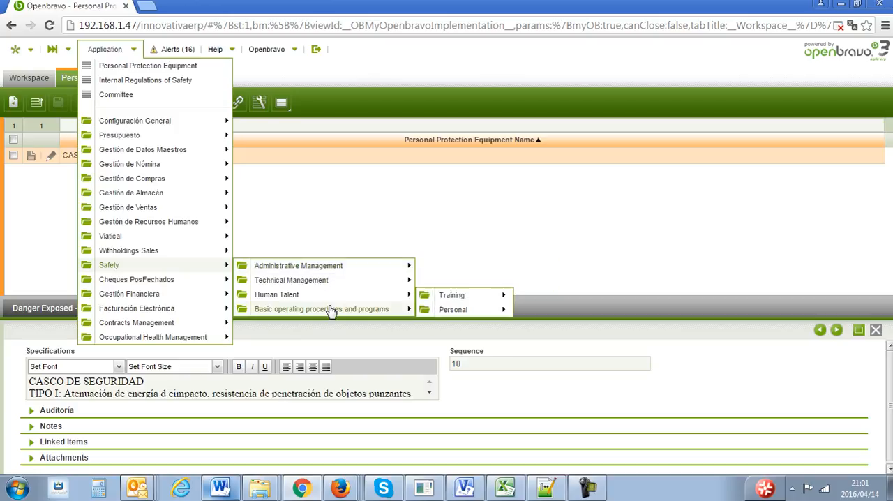
pyautogui.moveTo(505, 325)
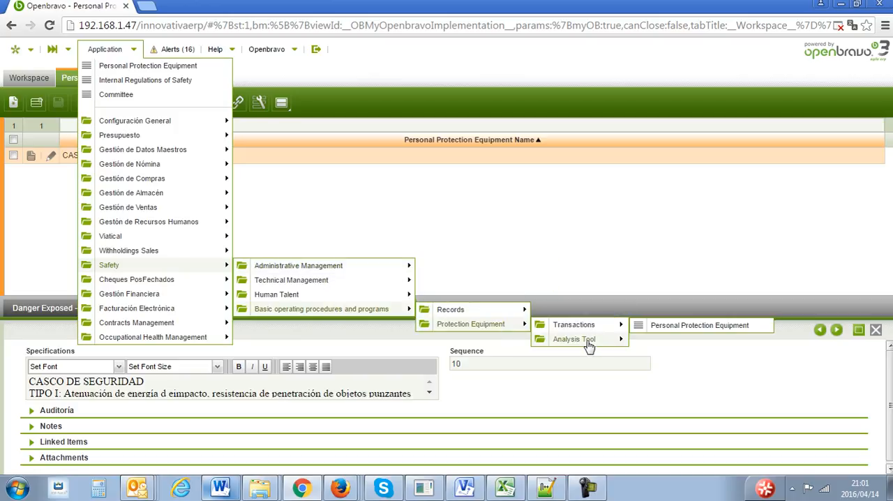
pyautogui.moveTo(600, 341)
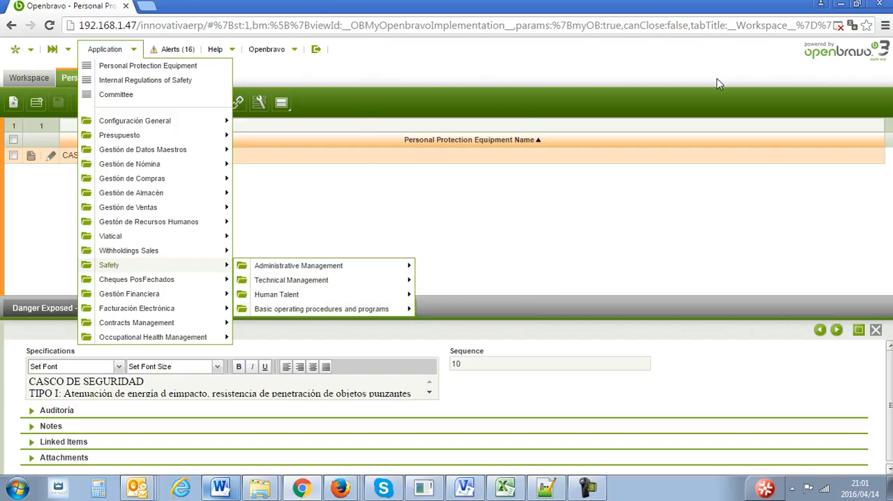
pyautogui.click(439, 80)
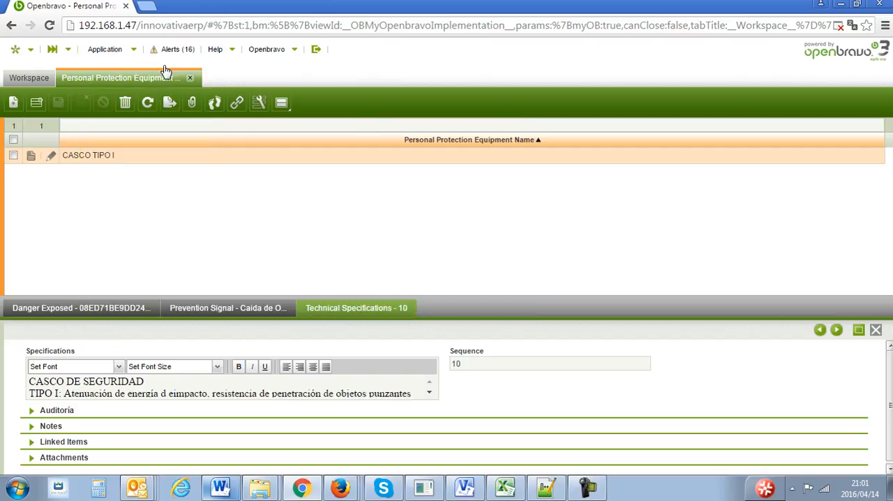
# - Close the Personal Protection Equipment window and open Record from the records transactions of Safety's basic operating procedures and programs
pyautogui.click(193, 77)
pyautogui.click(110, 50)
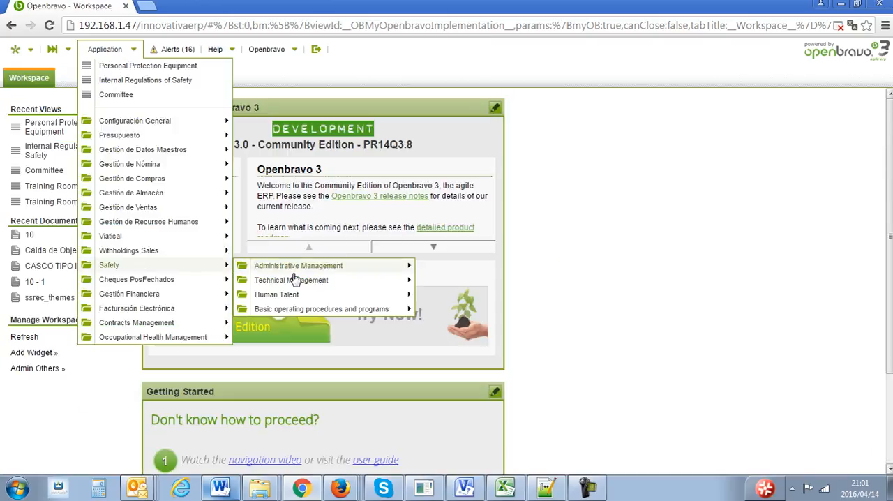
pyautogui.moveTo(480, 315)
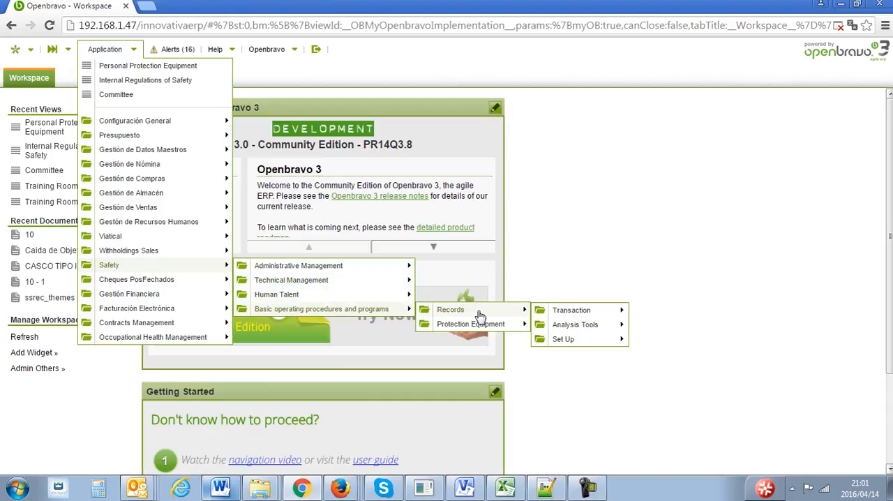
pyautogui.moveTo(578, 317)
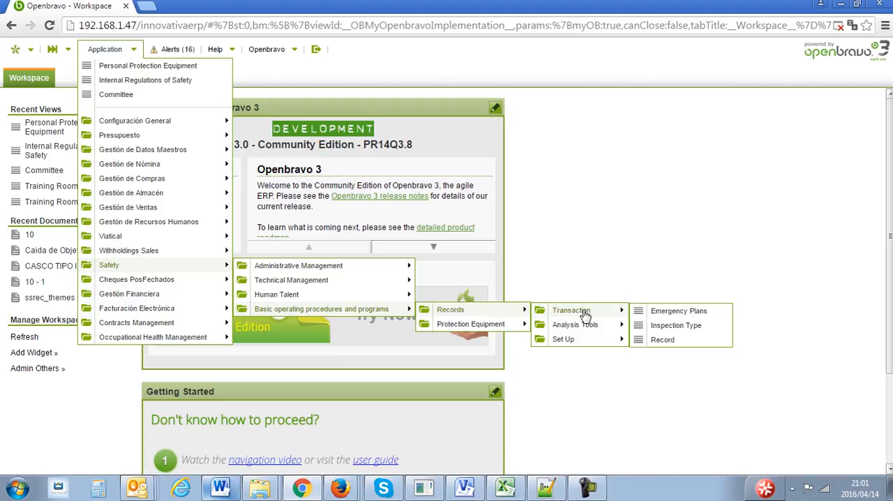
pyautogui.click(663, 340)
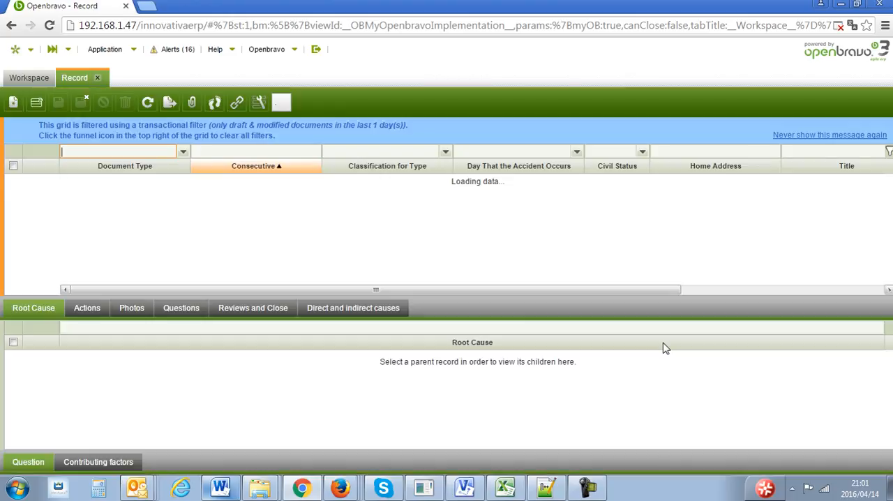
# - Open the Registro de Eventos record, view the definition and classifications of its Accidentes record type, and close that record type's form
pyautogui.click(890, 124)
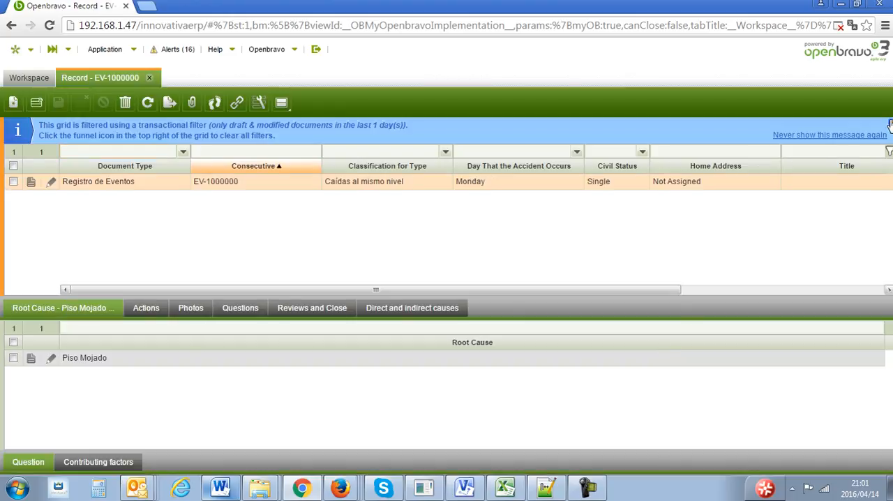
pyautogui.doubleClick(627, 160)
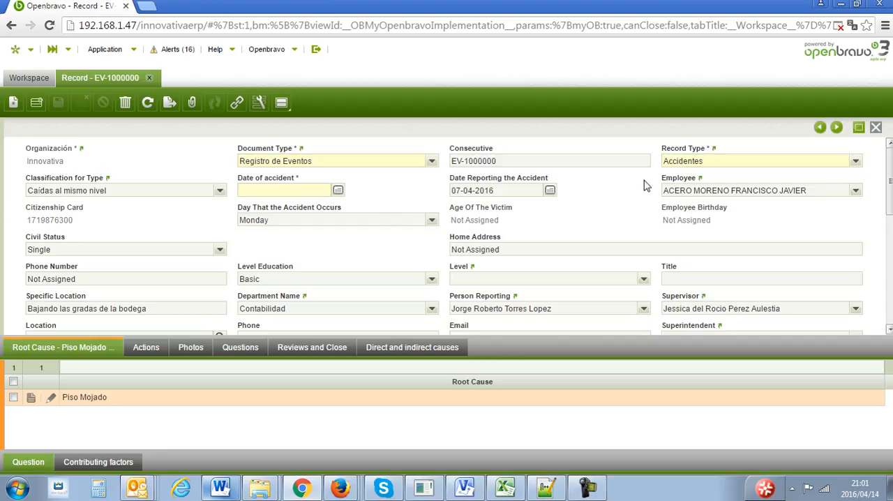
pyautogui.click(691, 155)
pyautogui.click(690, 154)
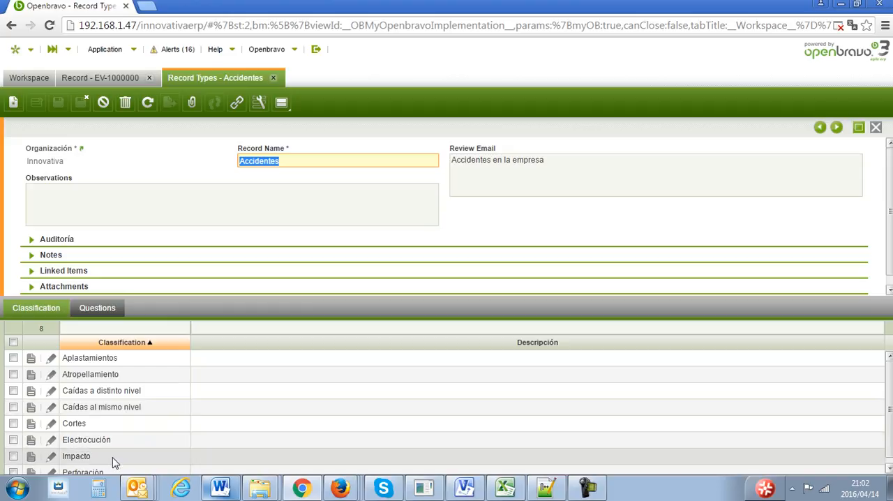
pyautogui.click(875, 127)
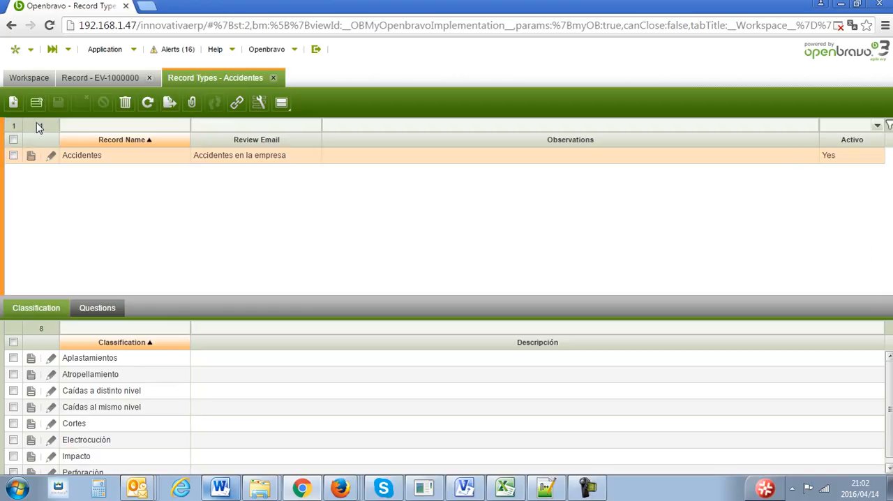
# - Create and save a new record type named Incidentes, with Incidentes as its review email text
pyautogui.click(13, 102)
pyautogui.click(319, 161)
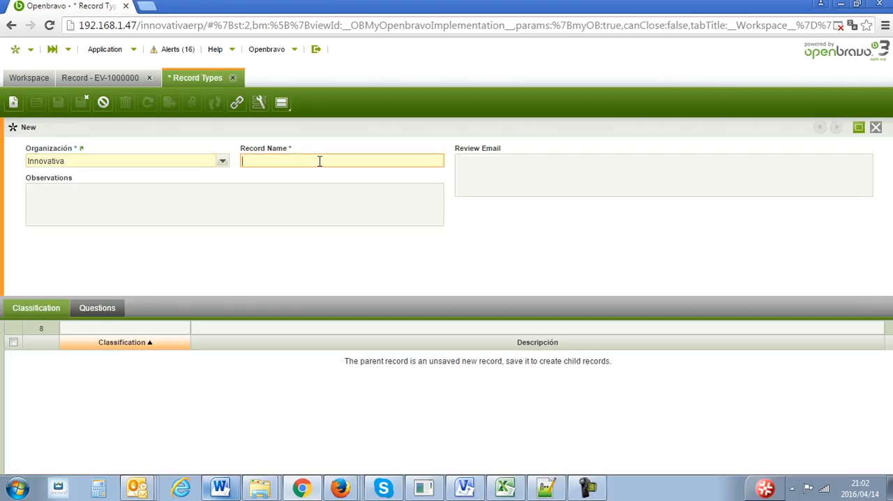
pyautogui.write('Incidentes')
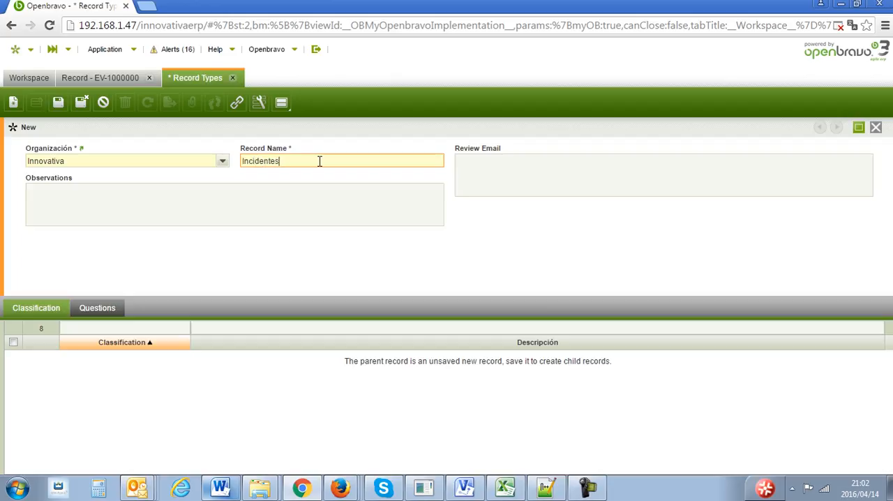
pyautogui.press('Tab')
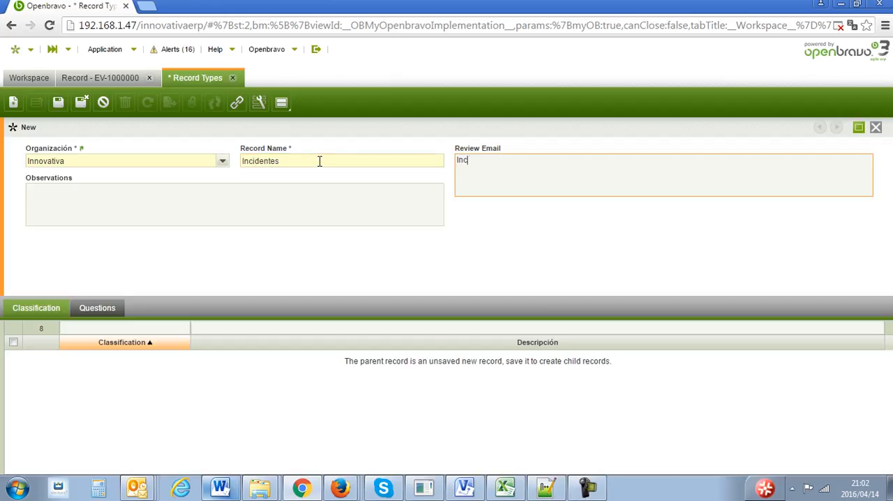
pyautogui.click(58, 102)
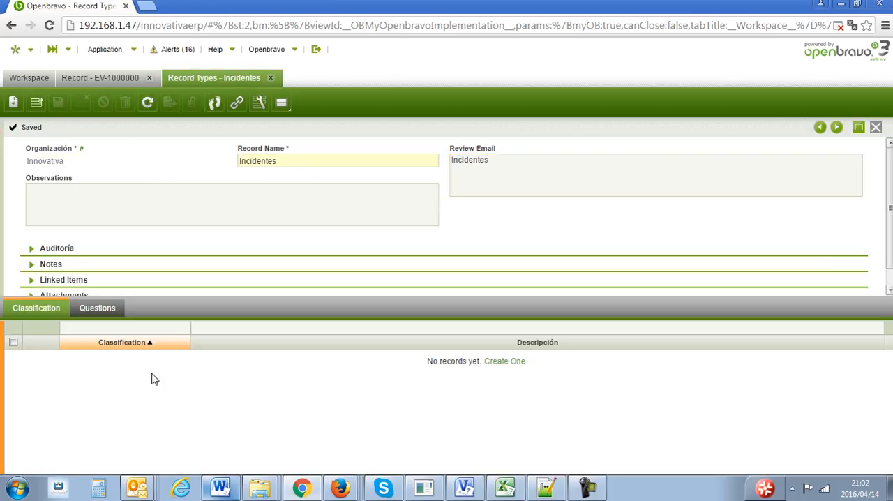
# - Add and save the classification "Casi caída al mismo nivel" for the Incidentes record type and close the classification form
pyautogui.click(12, 102)
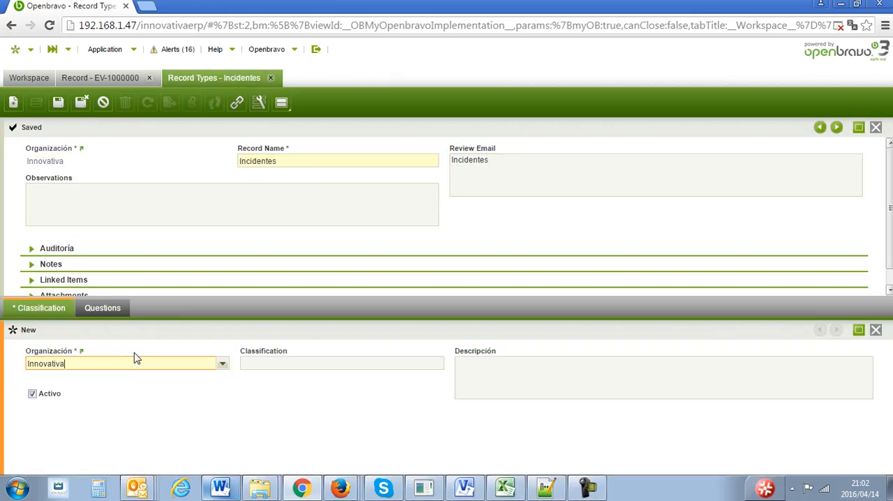
pyautogui.click(291, 362)
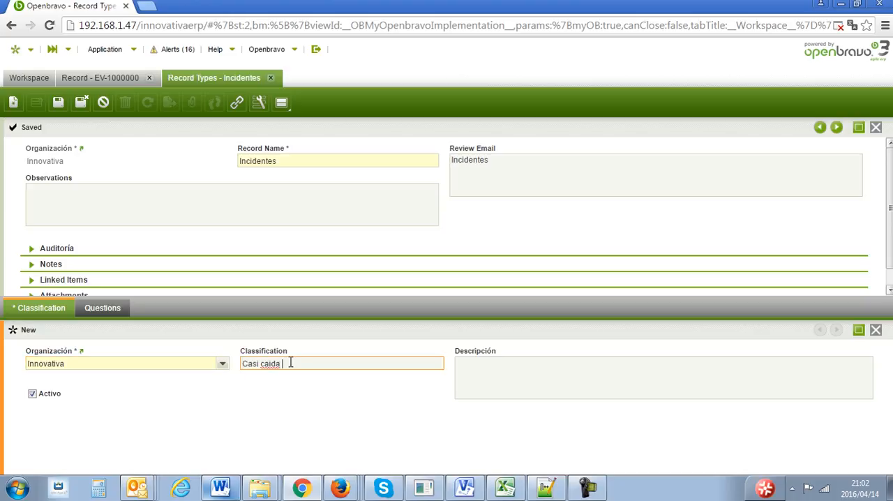
pyautogui.write('Casi caida')
pyautogui.press('BackSpace')
pyautogui.press('BackSpace')
pyautogui.click(59, 104)
pyautogui.click(875, 330)
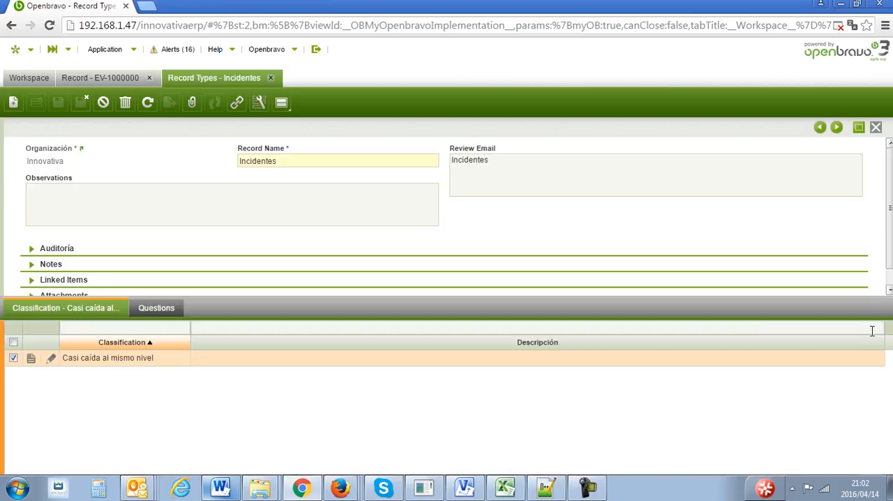
# - Try the record type Incidentes with the classification "Casi caída al mismo nivel" in the event record and check it against the record type's window
pyautogui.click(109, 77)
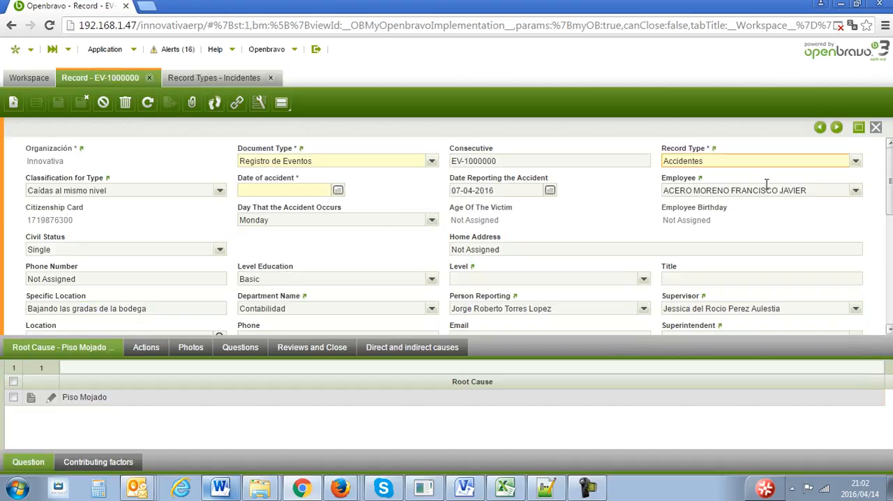
pyautogui.click(856, 162)
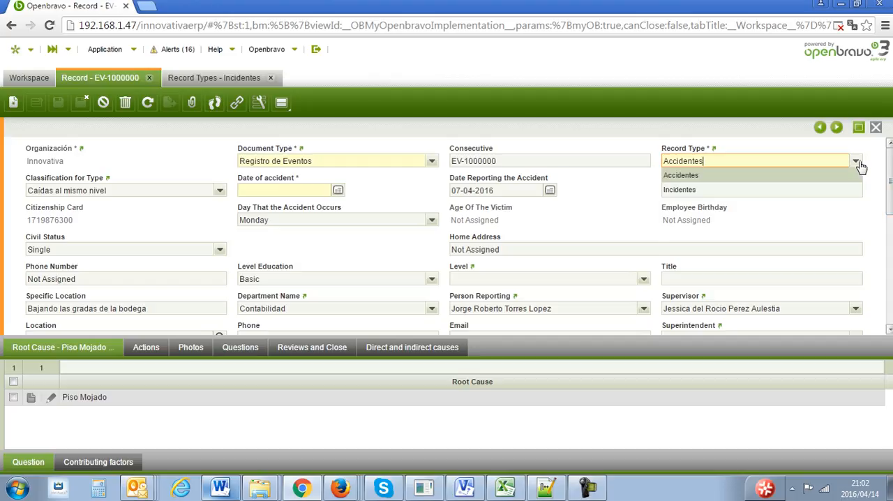
pyautogui.click(773, 189)
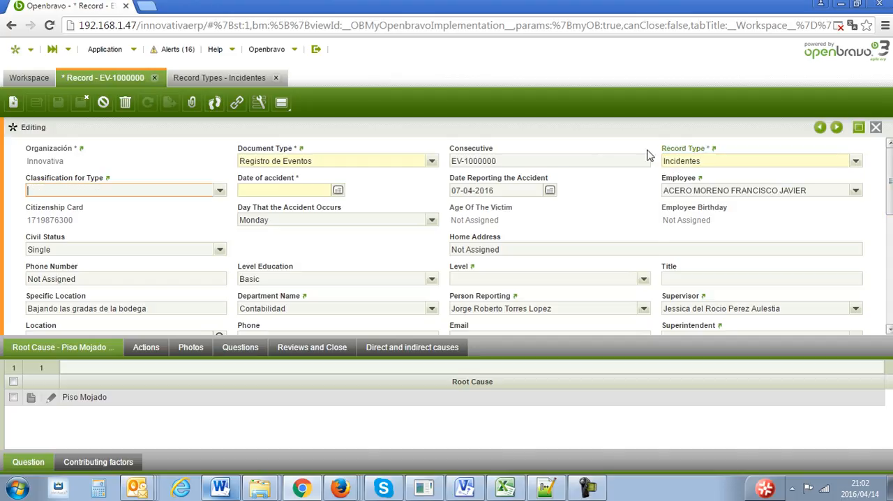
pyautogui.click(222, 191)
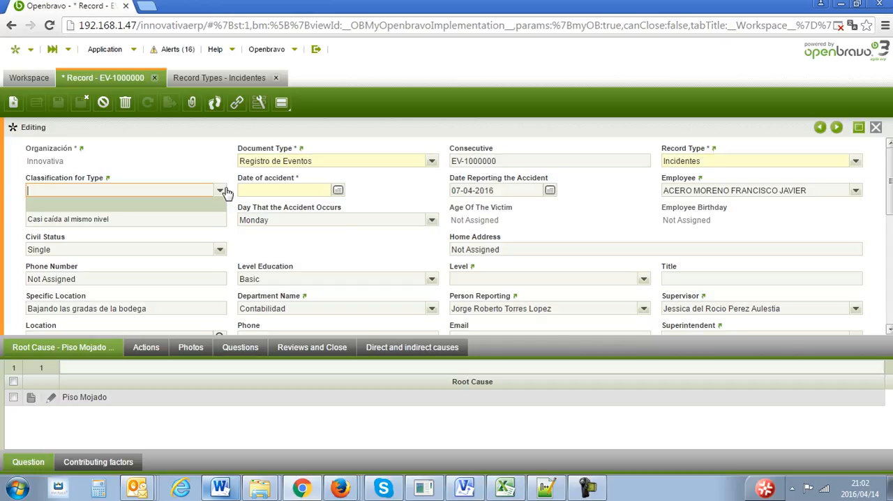
pyautogui.click(100, 222)
pyautogui.click(199, 78)
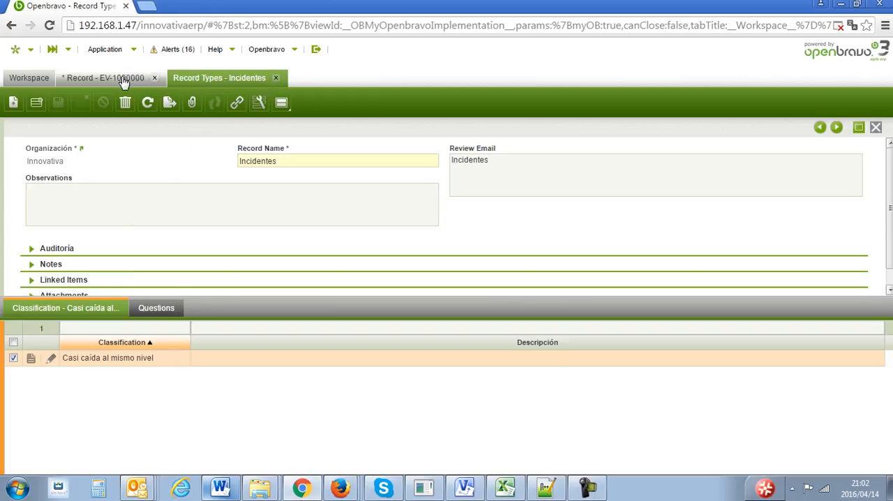
pyautogui.click(129, 77)
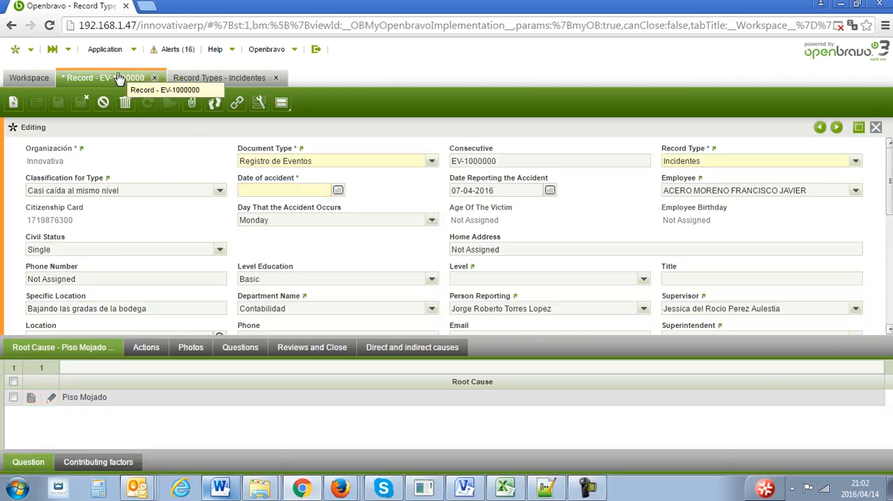
# - Set the event record's type to Accidentes, its classification to "Caídas al mismo nivel" and its date of accident to 07-04-2016
pyautogui.click(855, 161)
pyautogui.click(775, 179)
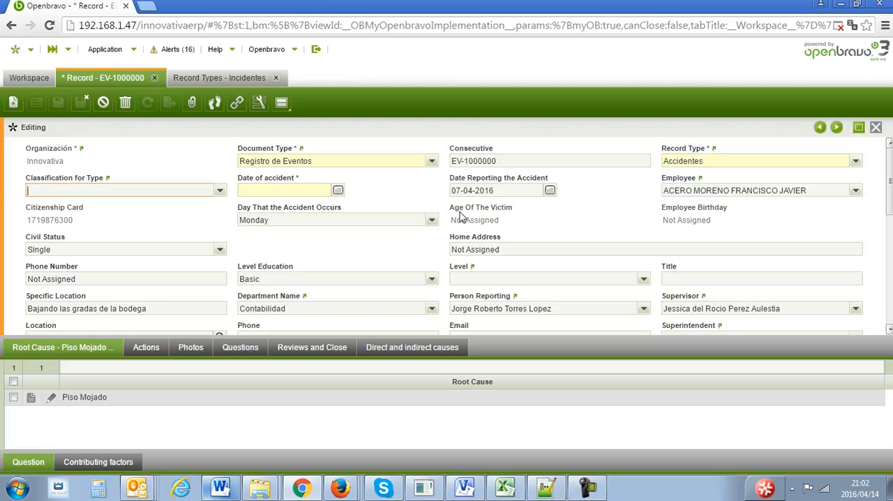
pyautogui.click(220, 191)
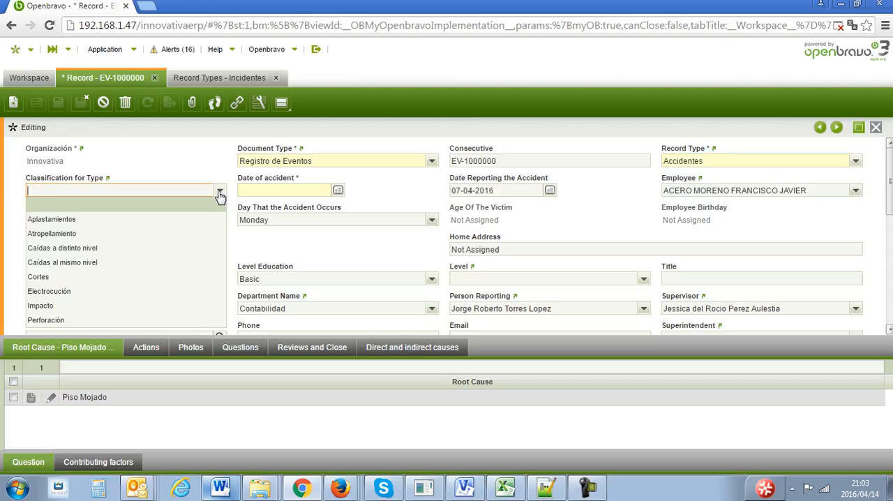
pyautogui.click(174, 262)
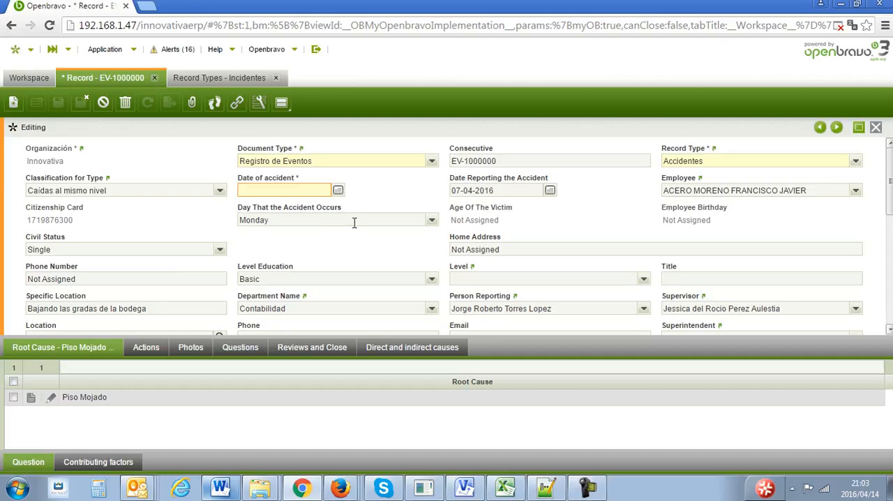
pyautogui.click(338, 190)
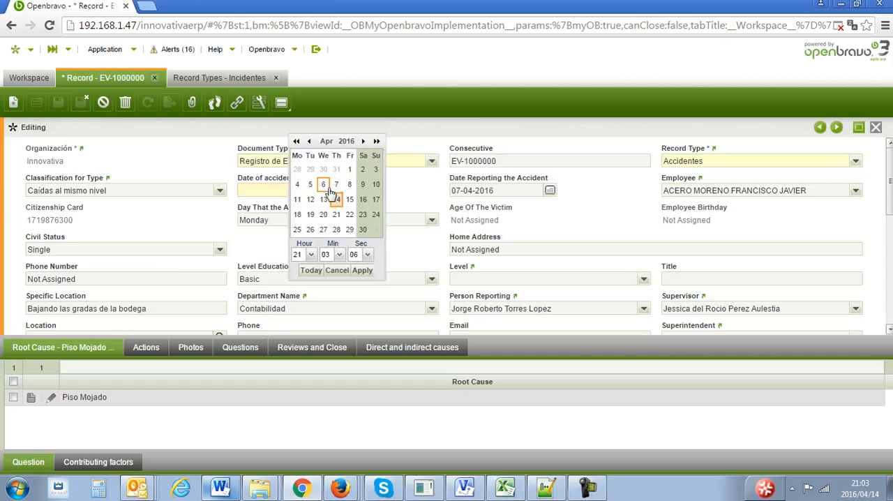
pyautogui.click(337, 186)
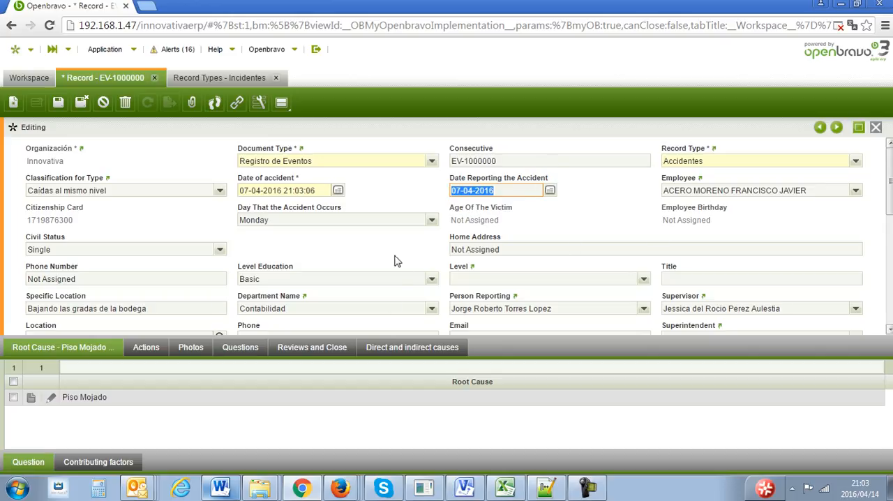
# - Expand the Information section of the event record and review the accident details and the post-event information
pyautogui.moveTo(890, 187); pyautogui.dragTo(890, 272)
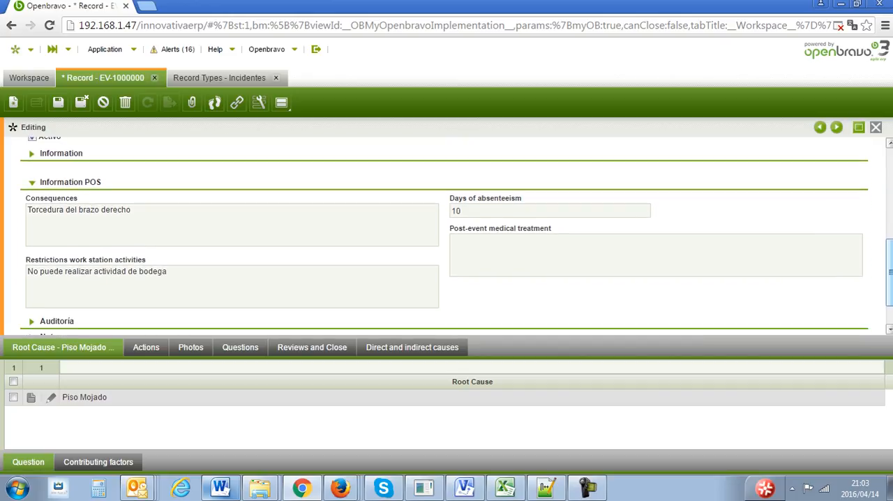
pyautogui.click(34, 154)
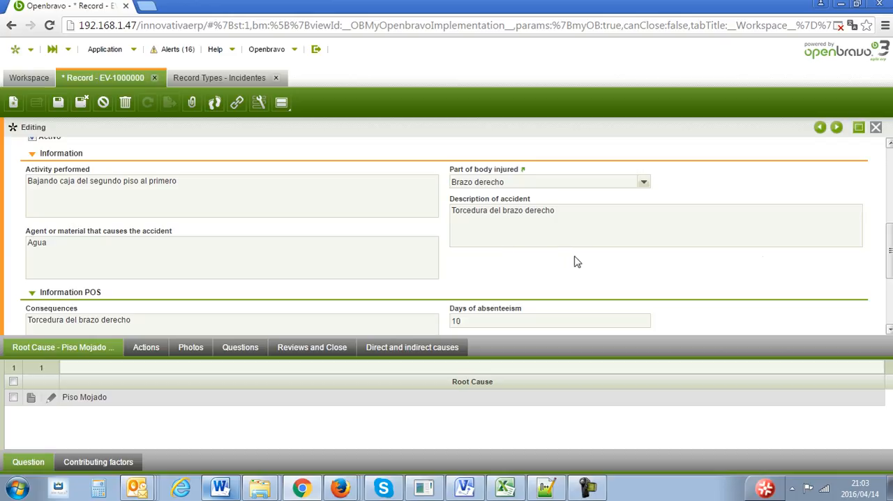
pyautogui.moveTo(890, 237); pyautogui.dragTo(891, 268)
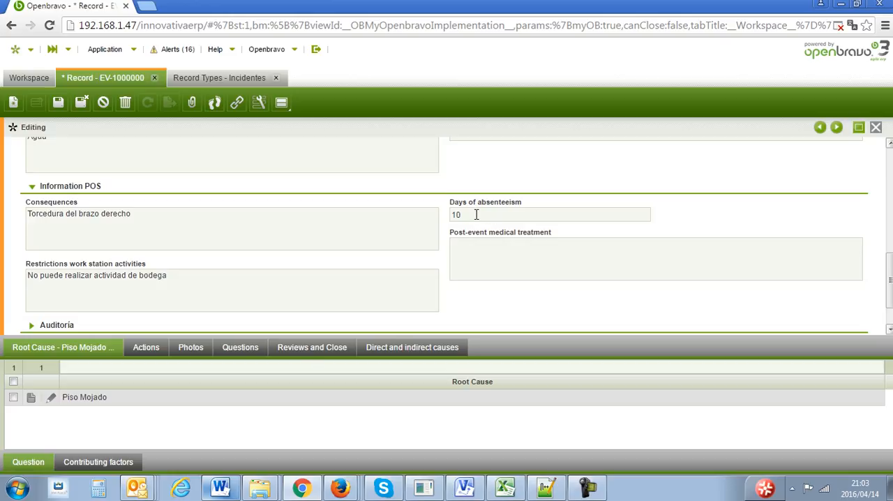
pyautogui.moveTo(891, 274); pyautogui.dragTo(891, 174)
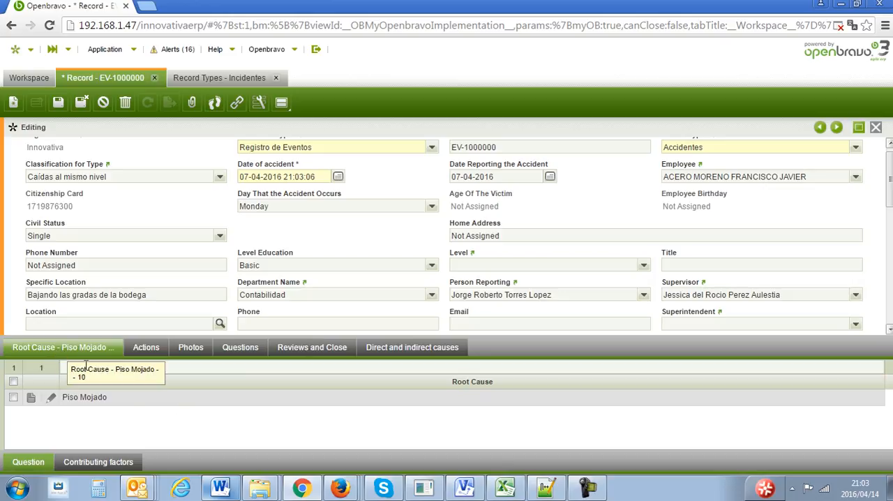
# - Save the event record by moving to its root causes, then open the Piso Mojado root cause and close its form
pyautogui.click(195, 403)
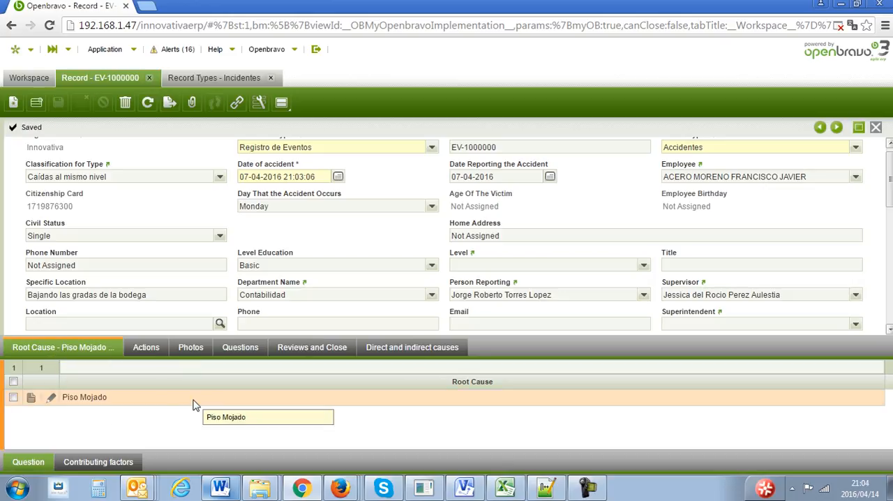
pyautogui.doubleClick(196, 404)
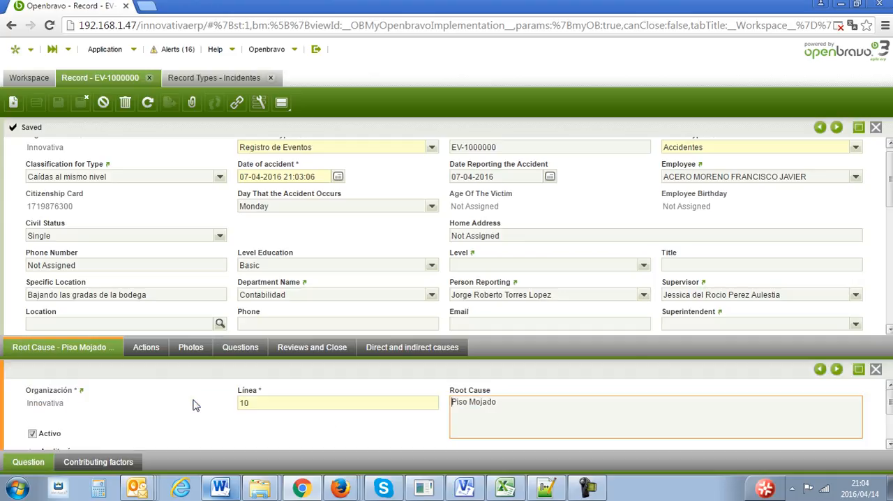
pyautogui.click(875, 369)
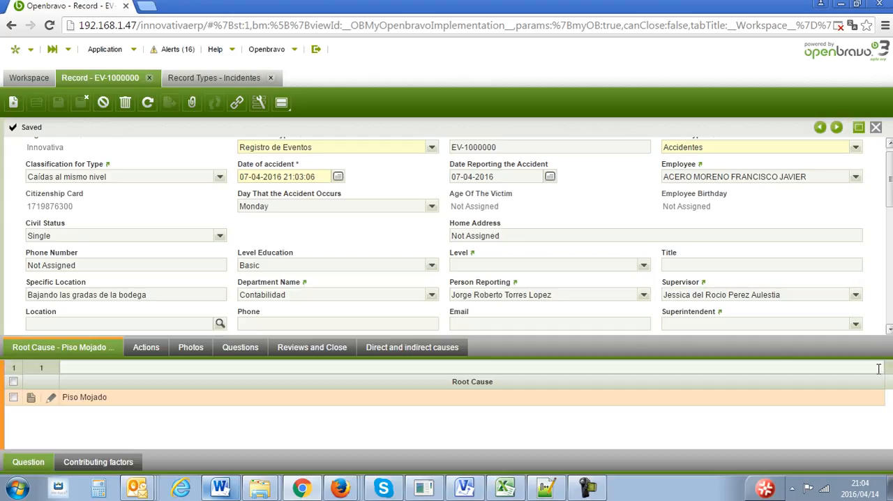
# - Examine the event record's corrective action "Colocar techo en las gradas" with its preventive measures, plus the record's photos and questions
pyautogui.click(155, 348)
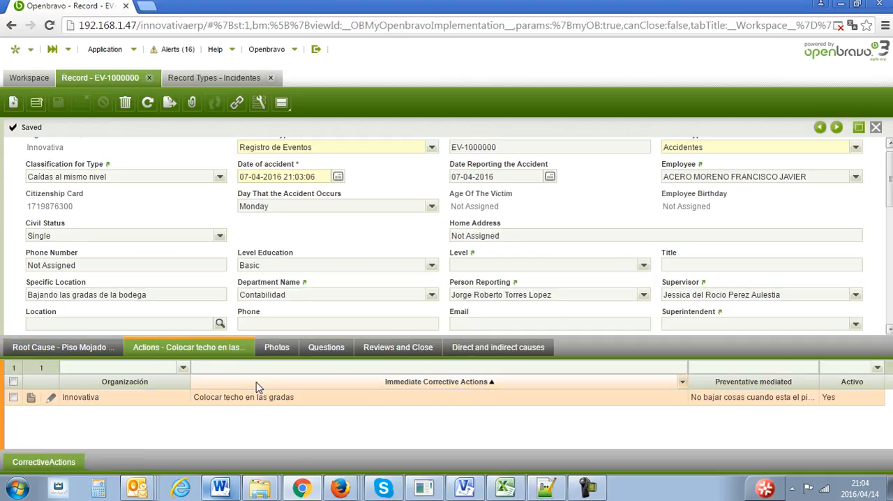
pyautogui.doubleClick(304, 397)
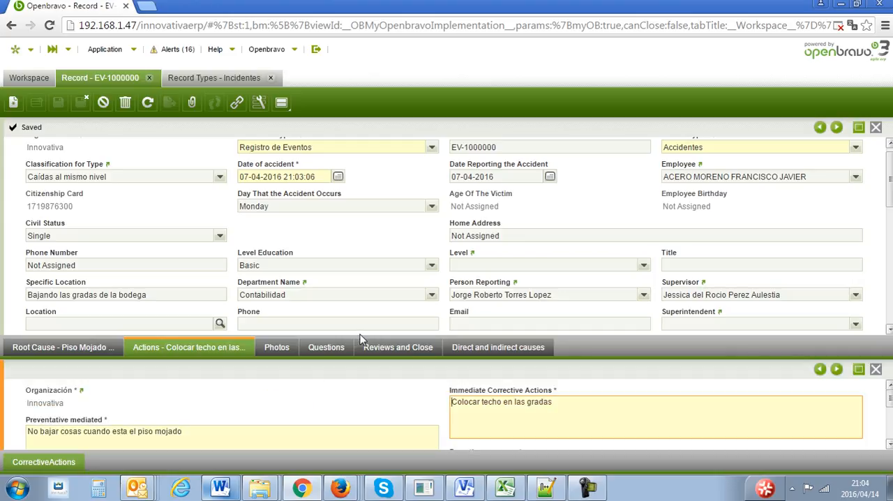
pyautogui.moveTo(559, 340); pyautogui.dragTo(556, 277)
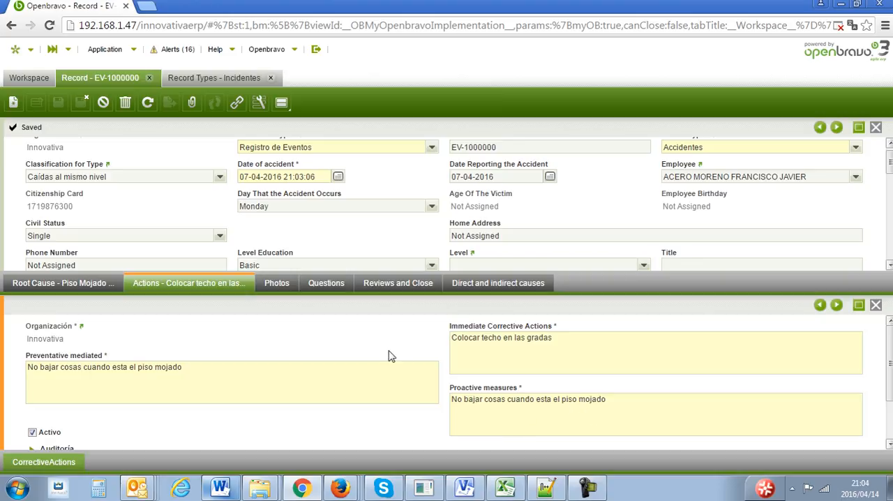
pyautogui.click(286, 288)
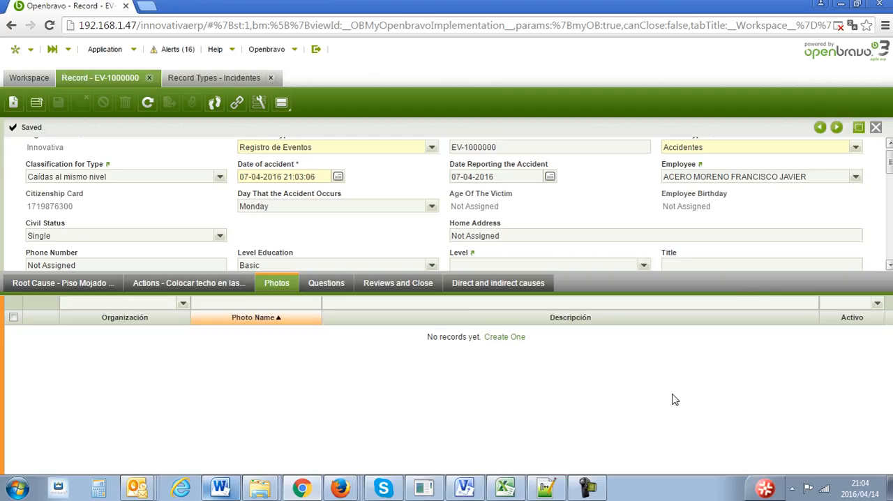
pyautogui.click(332, 286)
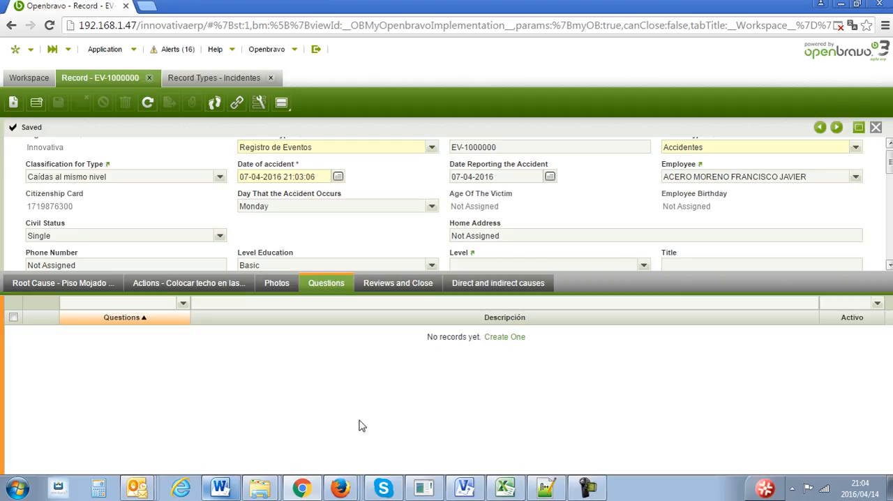
# - Start a blank entry in the event record's Reviews and Close, review its comment and sign-off sections, and close it without saving
pyautogui.click(412, 288)
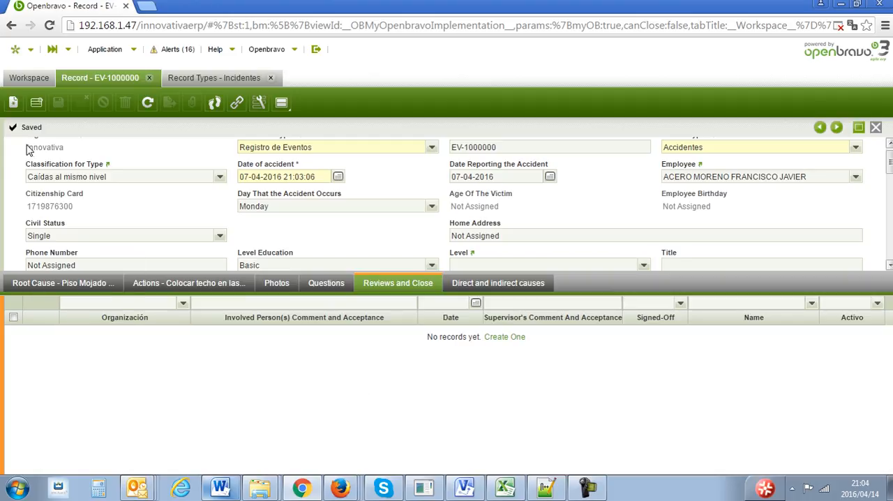
pyautogui.click(13, 103)
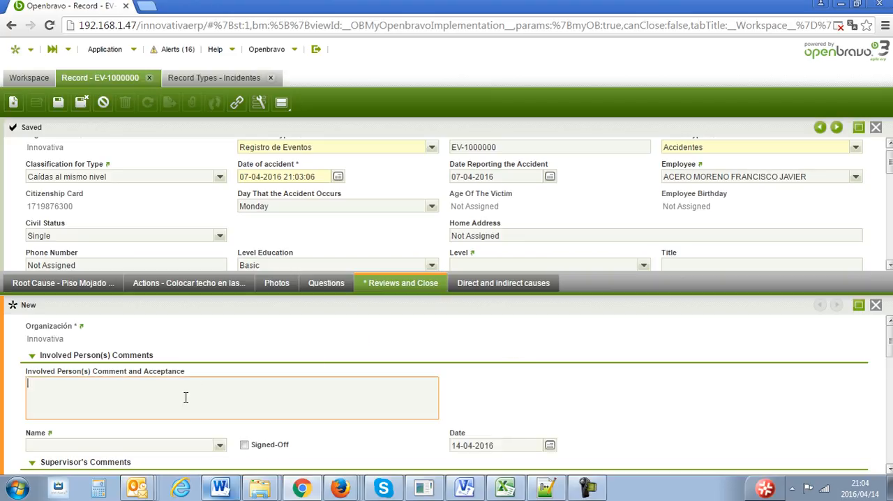
pyautogui.scroll(-3, 488, 378)
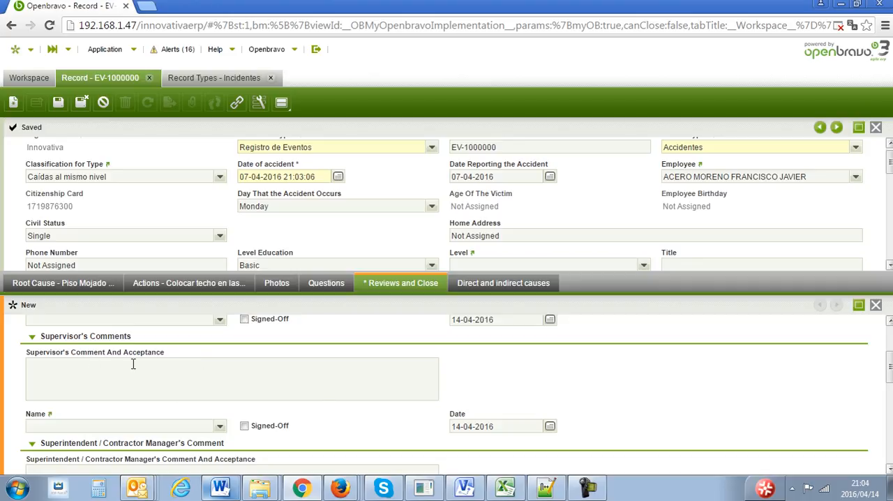
pyautogui.scroll(-3, 888, 367)
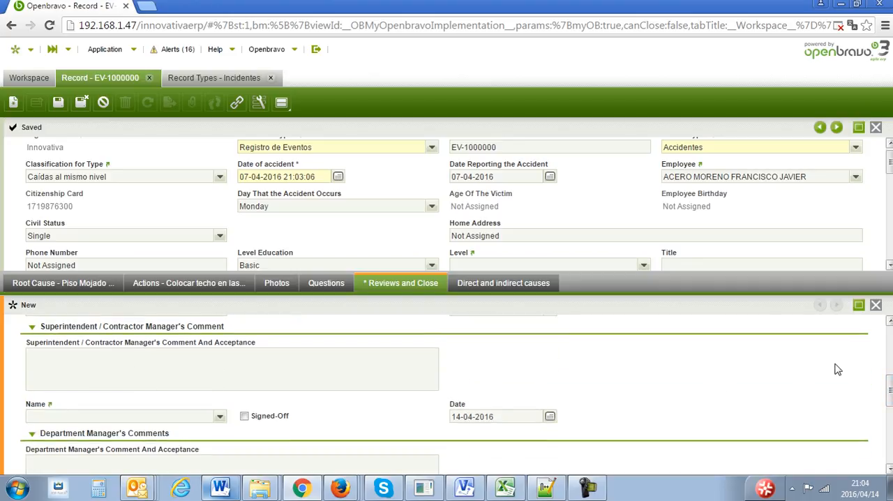
pyautogui.scroll(-2, 889, 384)
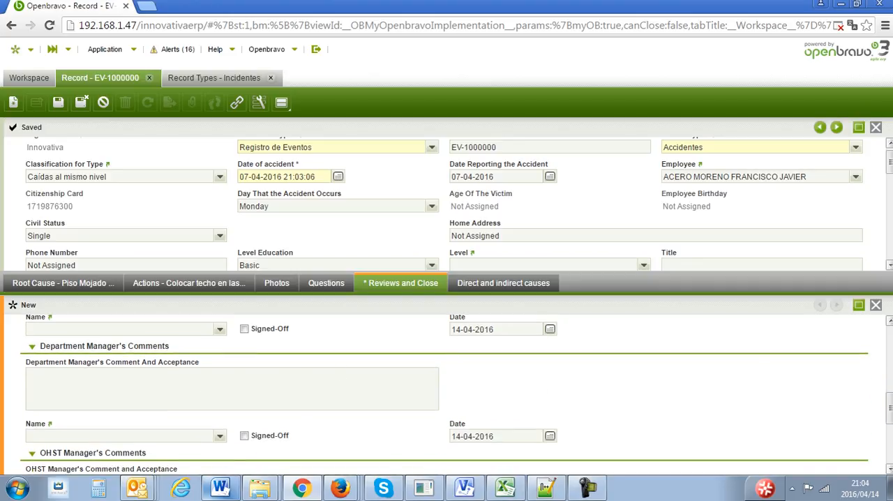
pyautogui.click(876, 305)
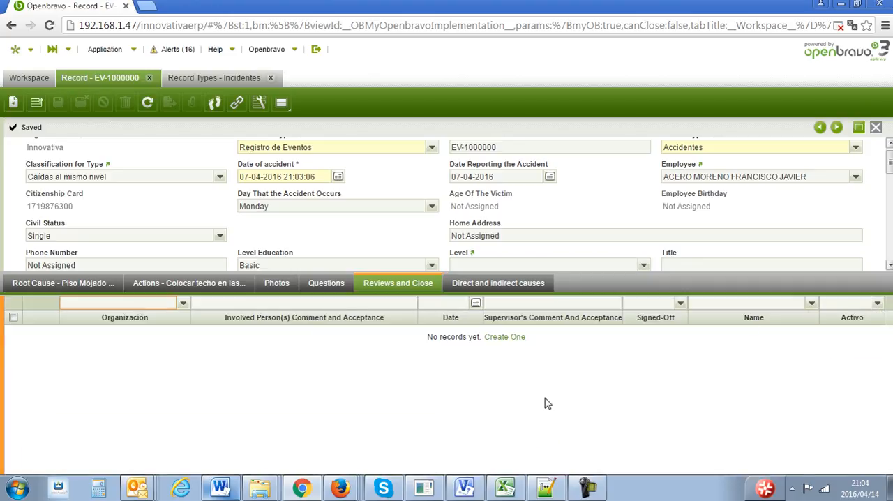
# - Review the event record's direct and indirect causes, close their form and enlarge the area showing the record's main data
pyautogui.click(510, 289)
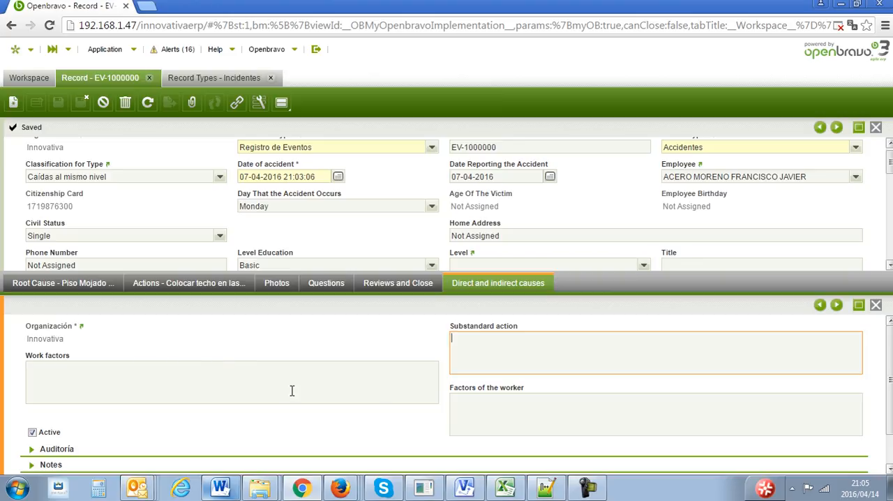
pyautogui.click(878, 305)
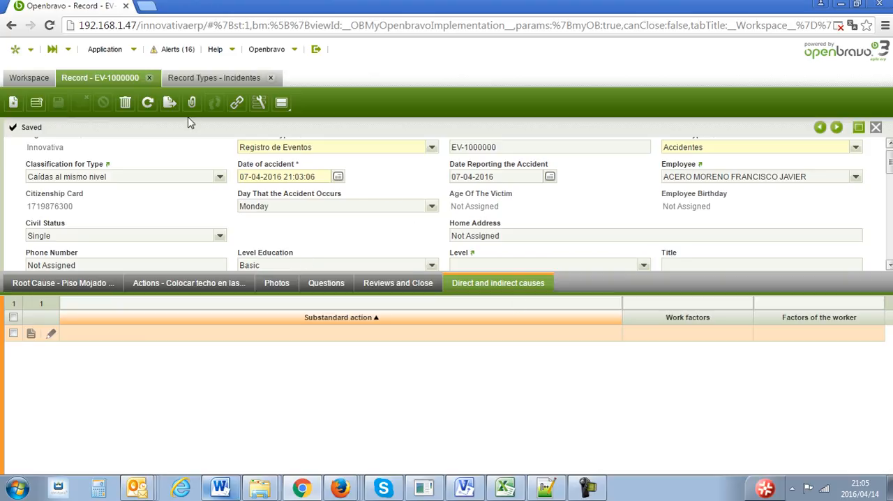
pyautogui.click(889, 171)
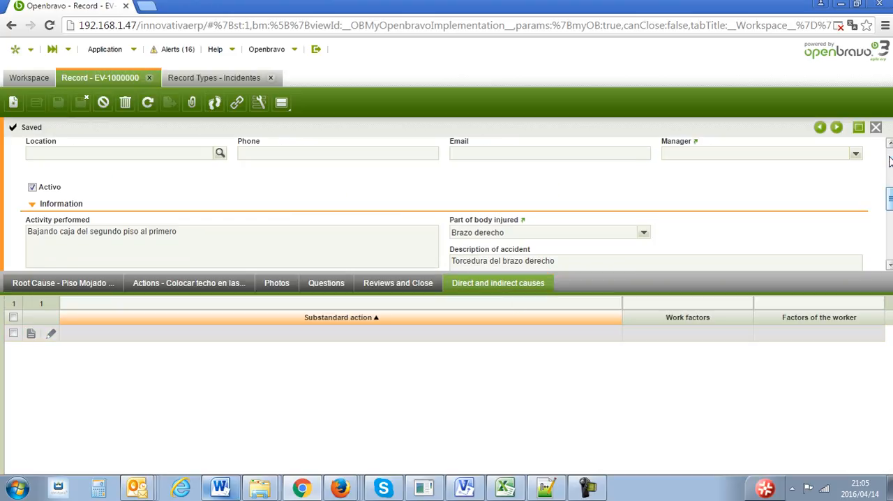
pyautogui.scroll(5, 889, 200)
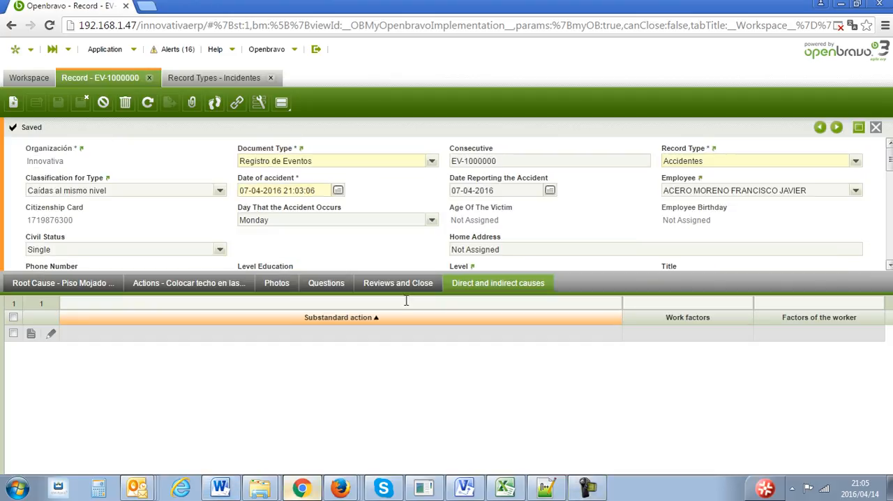
pyautogui.moveTo(480, 283); pyautogui.dragTo(476, 378)
# - Generate the Safety report of matrix of accidents, incidents and diseases with output type Excel, open the downloaded file and enable editing
pyautogui.click(103, 50)
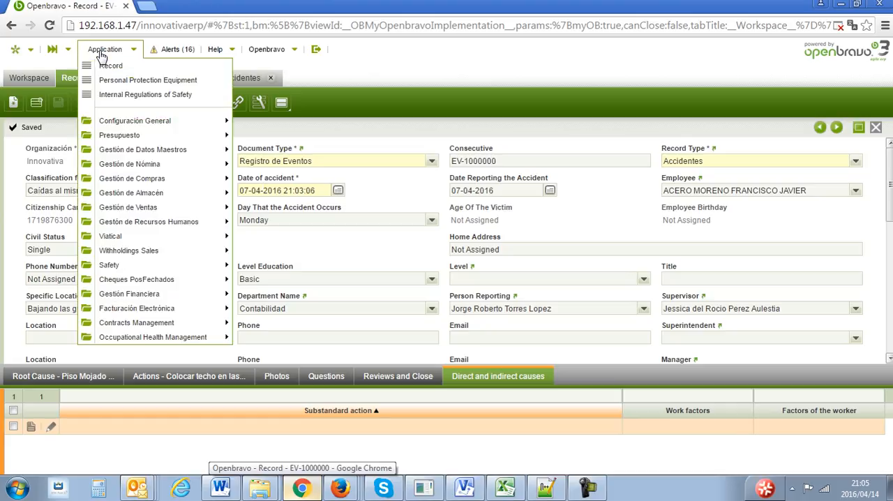
pyautogui.moveTo(136, 265)
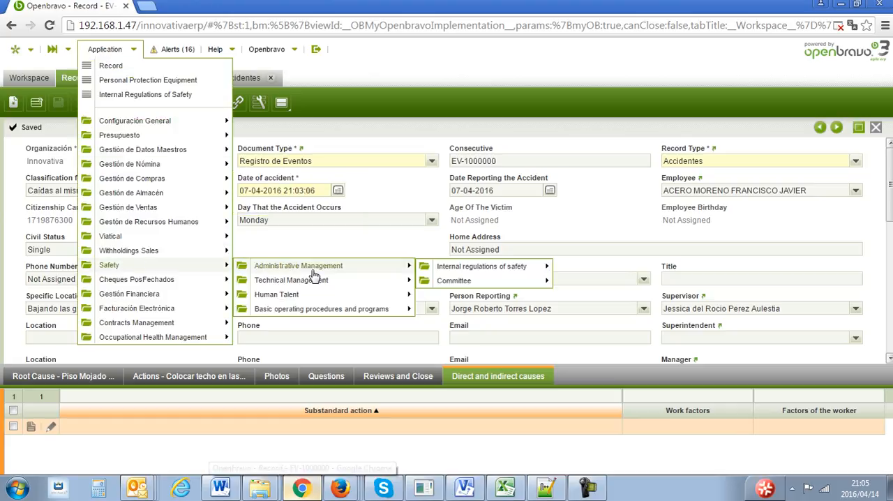
pyautogui.moveTo(328, 316)
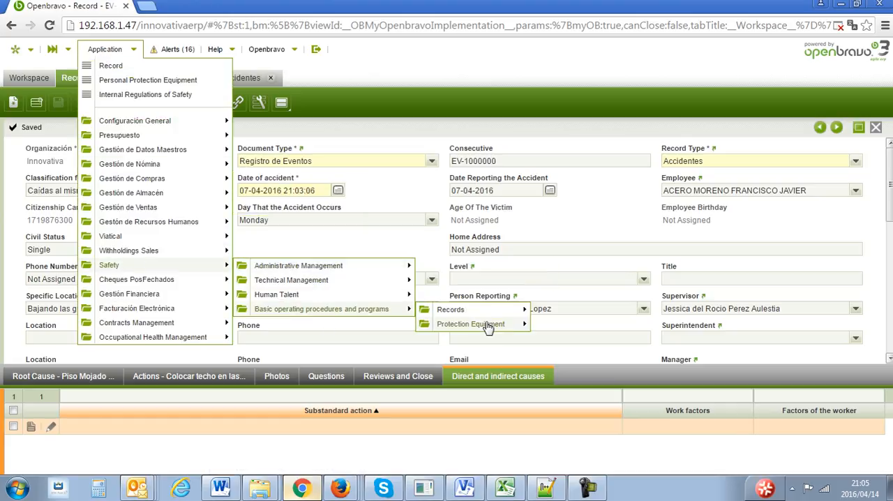
pyautogui.moveTo(493, 313)
pyautogui.moveTo(589, 325)
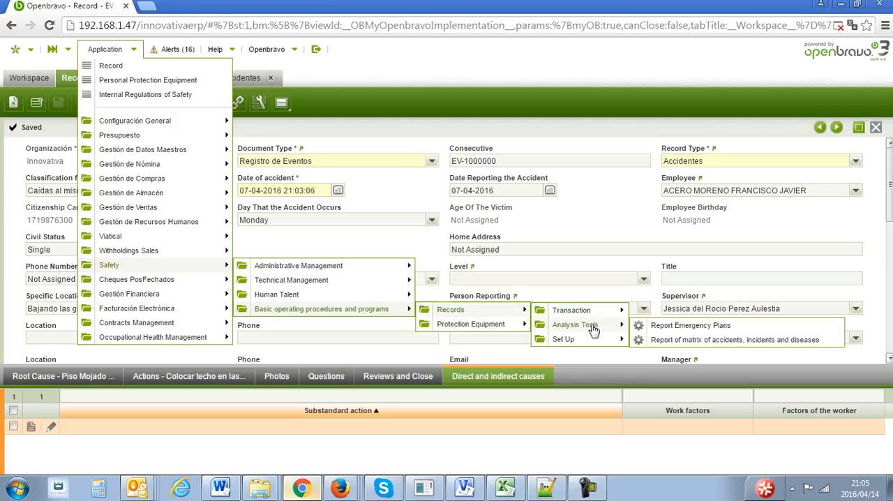
pyautogui.click(685, 340)
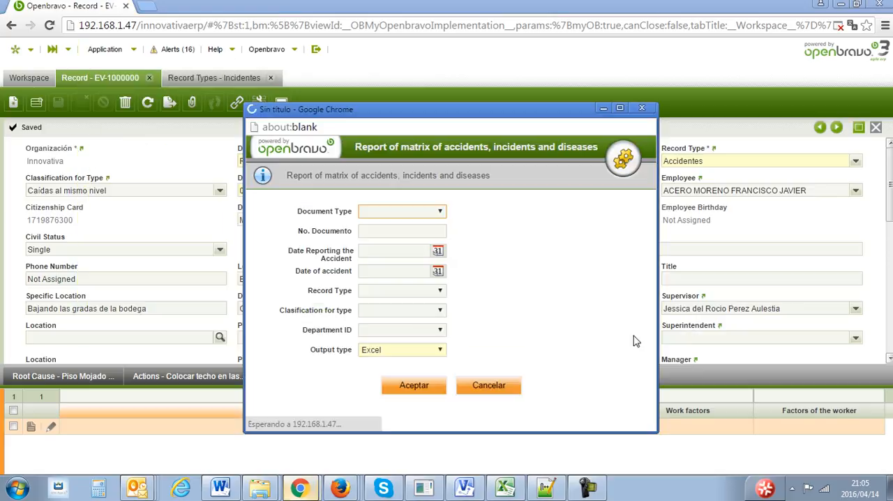
pyautogui.click(419, 385)
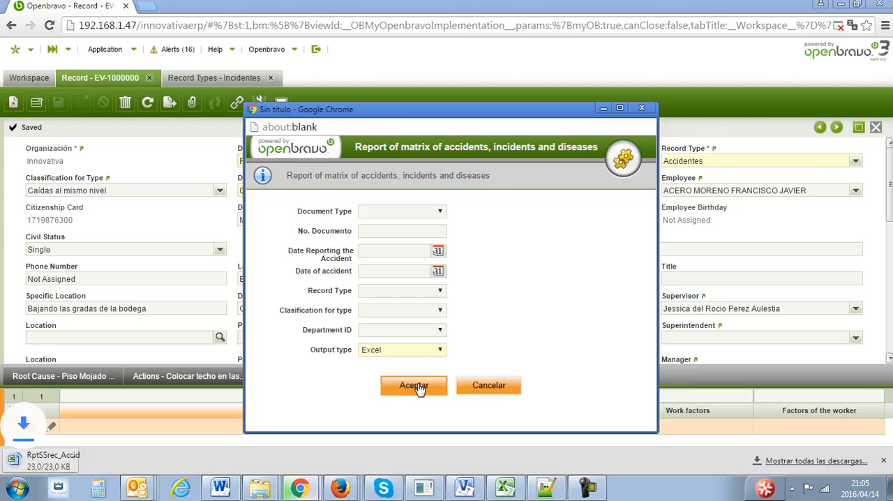
pyautogui.click(99, 462)
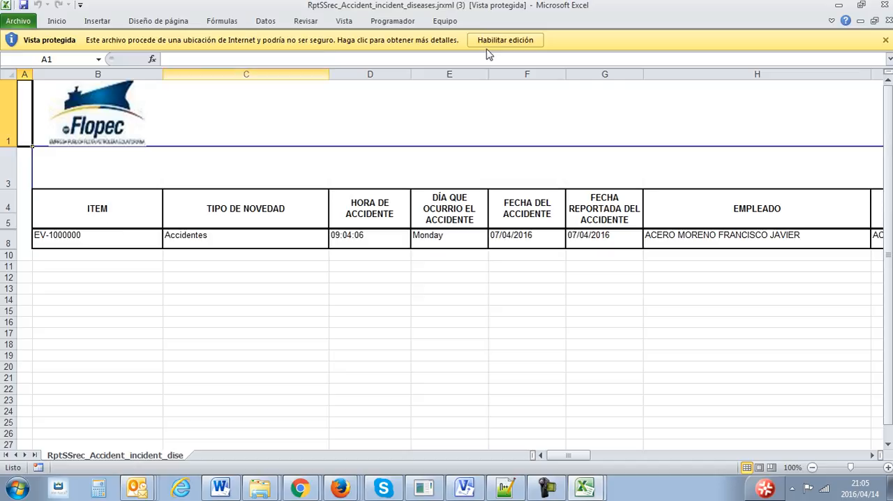
pyautogui.click(492, 39)
# - Examine the report's columns on general data, workplace, accident information and causes, post-accident information and intervention measures
pyautogui.click(219, 273)
pyautogui.press('Right')
pyautogui.press('Right')
pyautogui.press('Right')
pyautogui.press('Right')
pyautogui.press('Right')
pyautogui.press('Right')
pyautogui.press('Right')
pyautogui.press('Right')
pyautogui.press('Right')
pyautogui.press('Right')
pyautogui.press('Right')
pyautogui.press('Right')
pyautogui.press('Right')
pyautogui.press('Right')
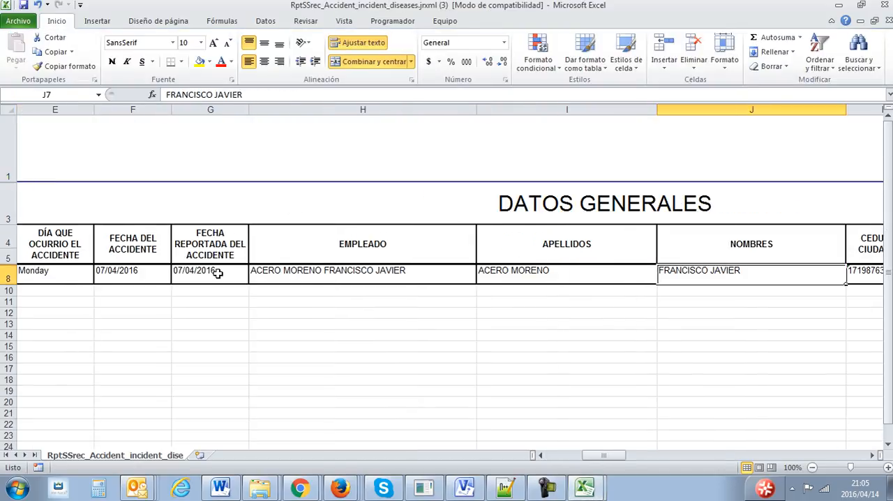
pyautogui.press('Right')
pyautogui.press('Right')
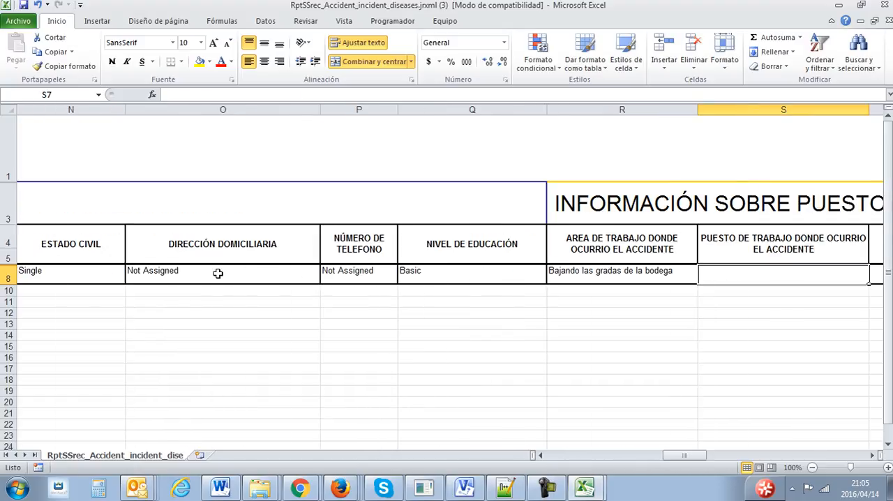
pyautogui.press('Right')
pyautogui.press('Right')
pyautogui.press('Right')
pyautogui.press('Right')
pyautogui.press('Right')
pyautogui.press('Right')
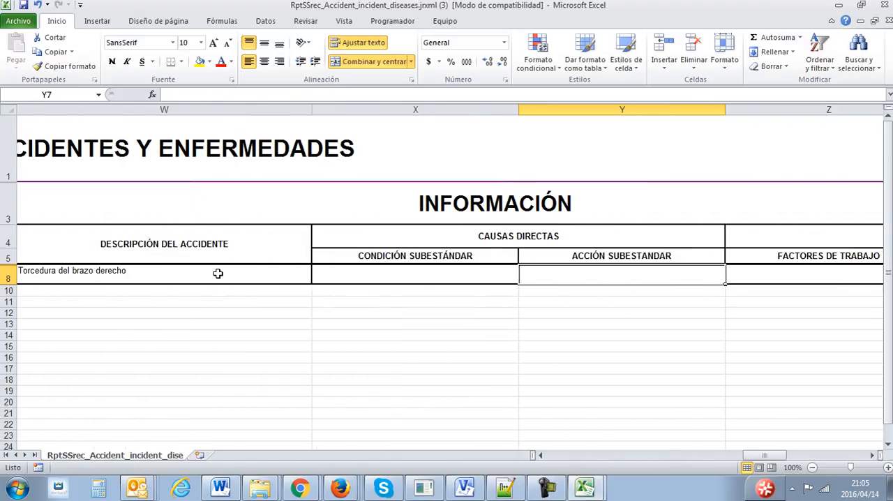
pyautogui.press('Right')
pyautogui.press('Right')
pyautogui.press('Right')
pyautogui.press('Right')
pyautogui.press('Right')
pyautogui.press('Right')
pyautogui.press('Right')
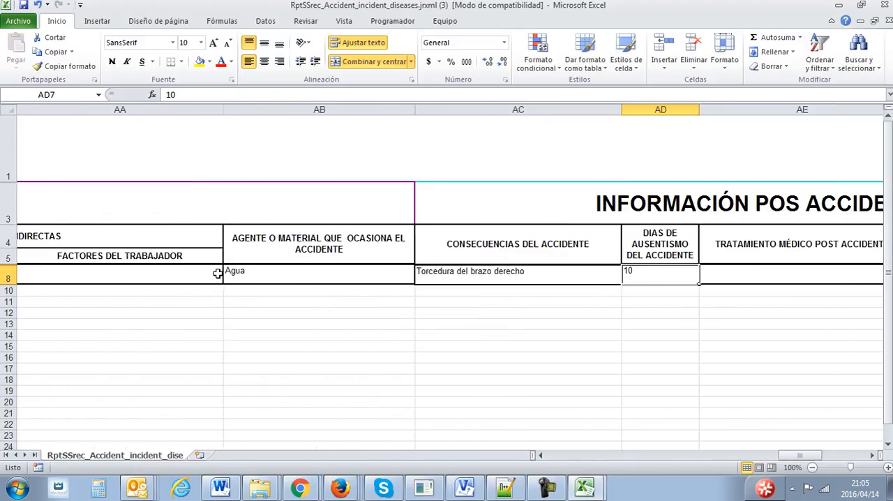
pyautogui.press('Right')
pyautogui.press('Right')
pyautogui.press('Left')
pyautogui.press('Left')
pyautogui.press('Left')
pyautogui.press('Left')
pyautogui.press('Left')
pyautogui.press('Left')
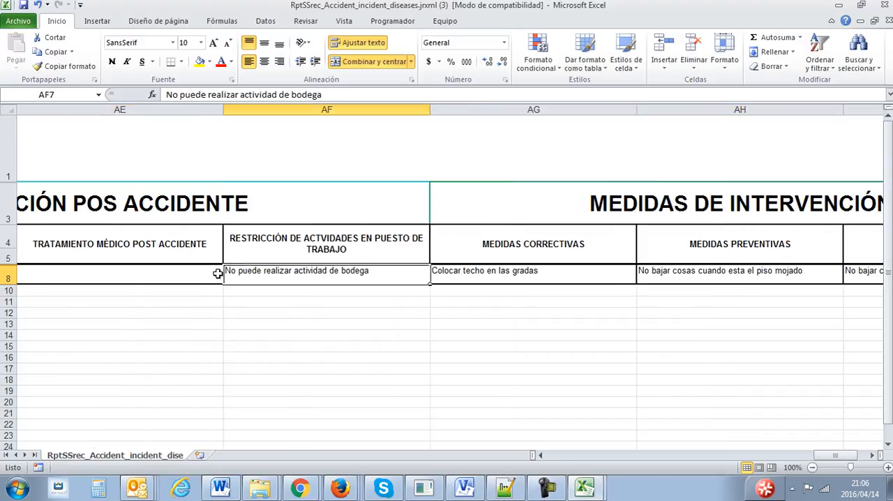
pyautogui.press('Left')
pyautogui.press('Left')
pyautogui.press('Left')
pyautogui.press('Left')
pyautogui.press('Left')
pyautogui.press('Left')
pyautogui.press('Left')
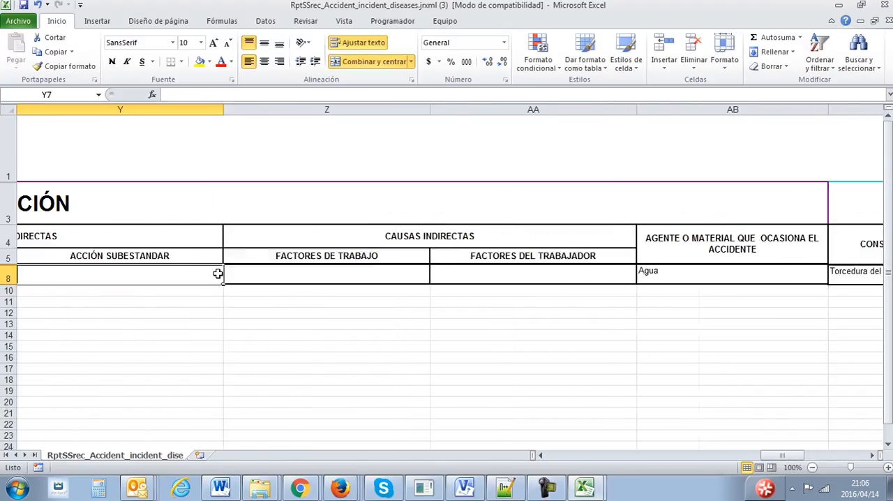
pyautogui.press('Left')
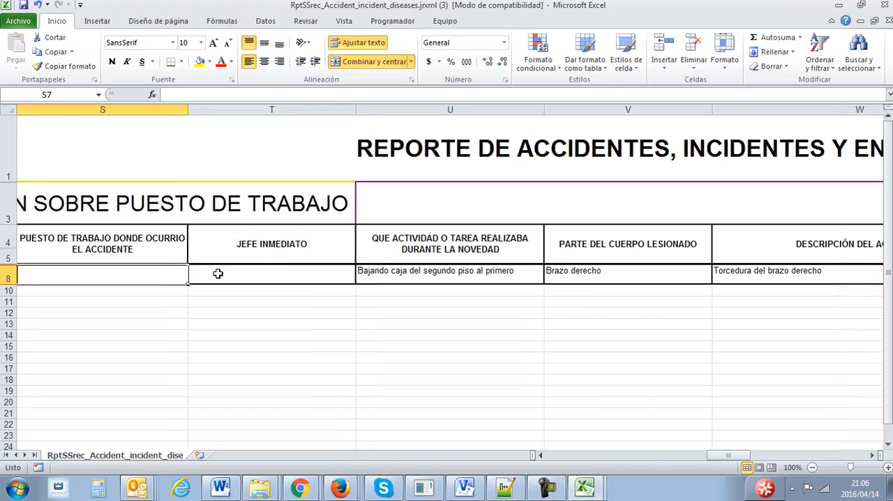
# - Switch back to Openbravo, cancel the report dialog, and close the Record Types and event record windows
pyautogui.click(305, 491)
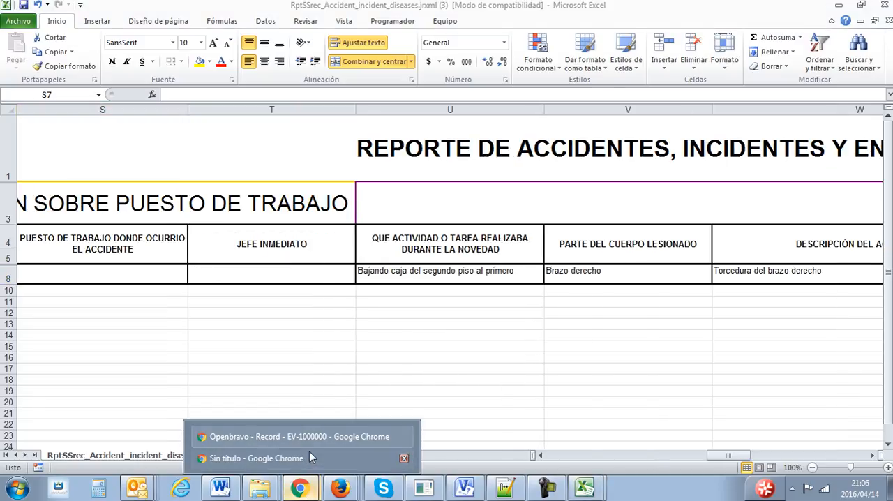
pyautogui.click(308, 458)
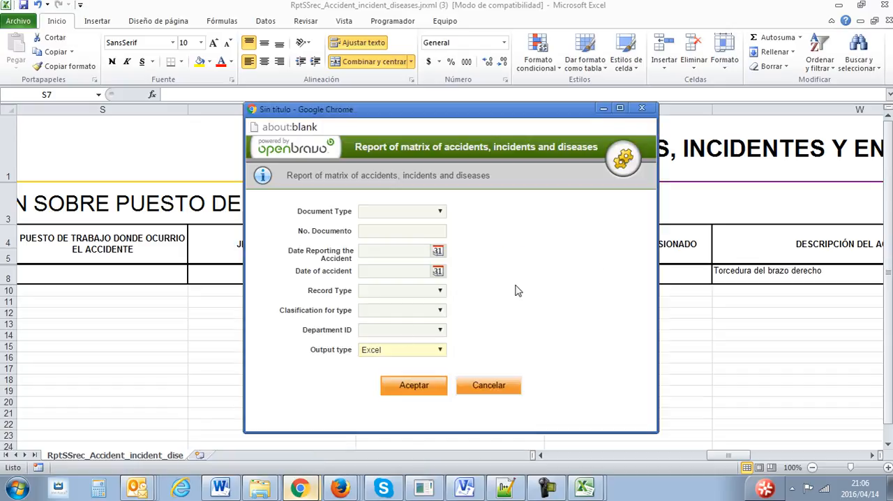
pyautogui.click(488, 385)
pyautogui.moveTo(307, 492)
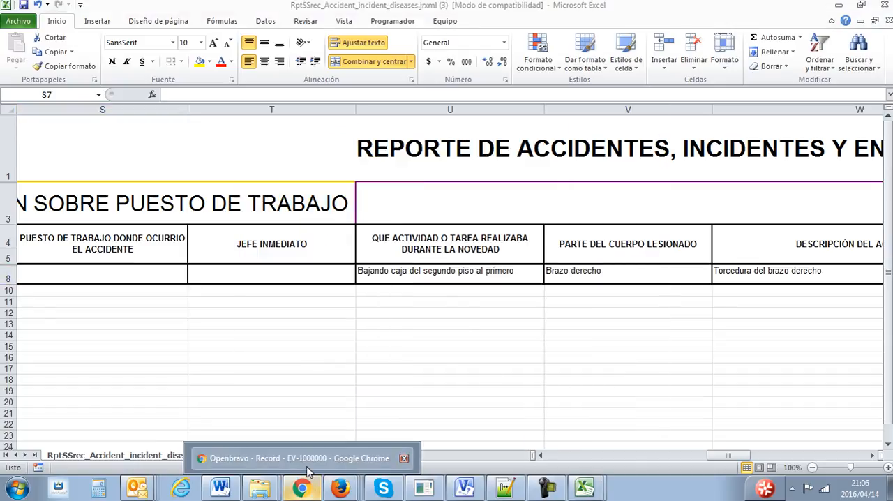
pyautogui.click(307, 467)
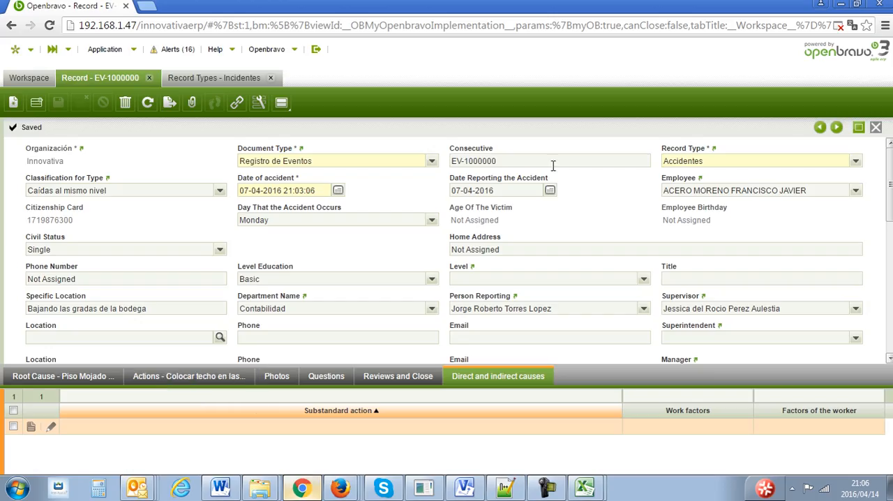
pyautogui.click(270, 77)
pyautogui.click(149, 78)
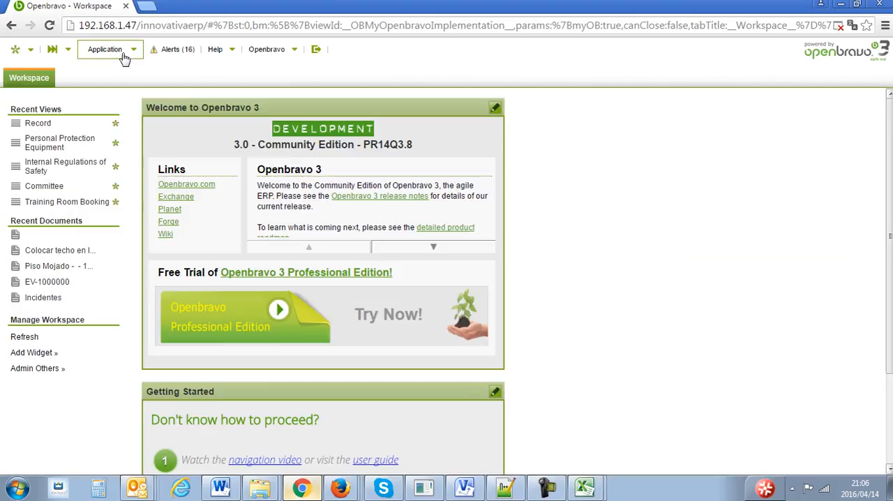
# - Open the Safety module's Emergency Plans window among the Records transactions and open the Plan de Emergencia record in form view
pyautogui.click(118, 52)
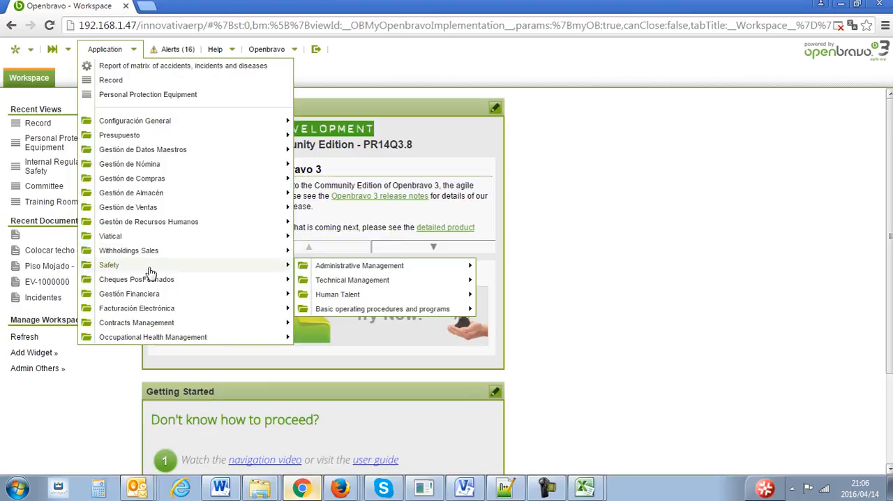
pyautogui.moveTo(386, 313)
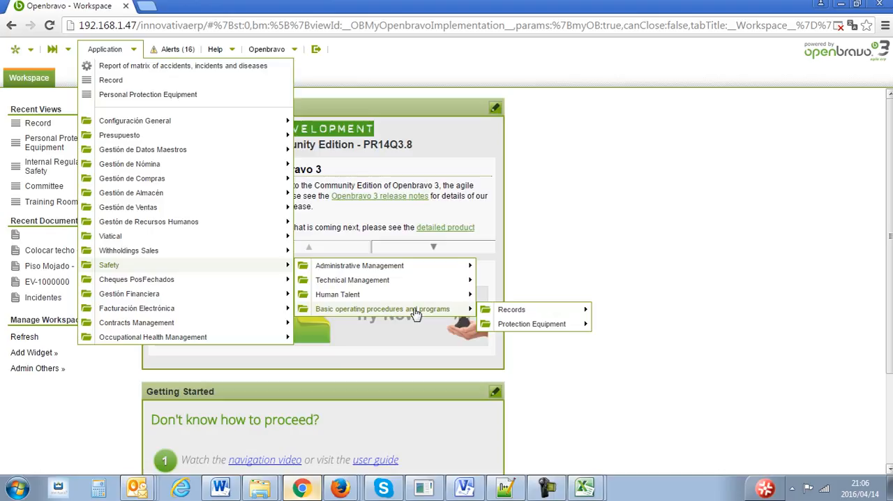
pyautogui.moveTo(498, 313)
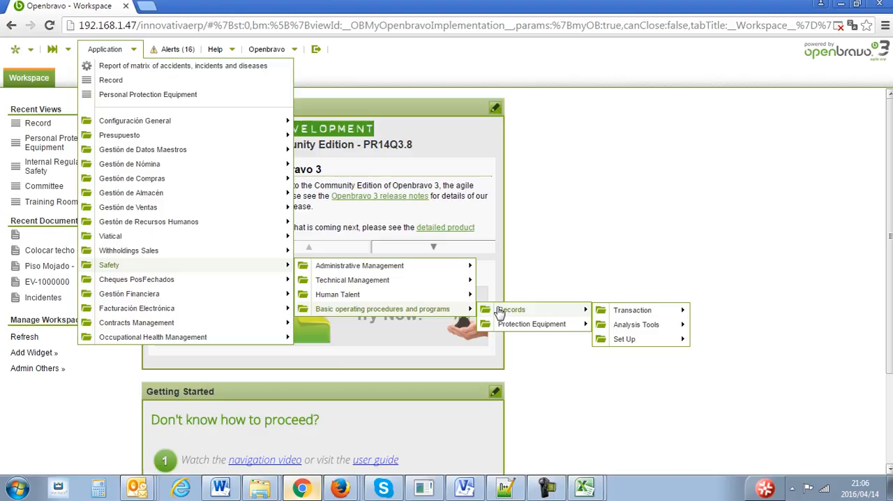
pyautogui.moveTo(607, 312)
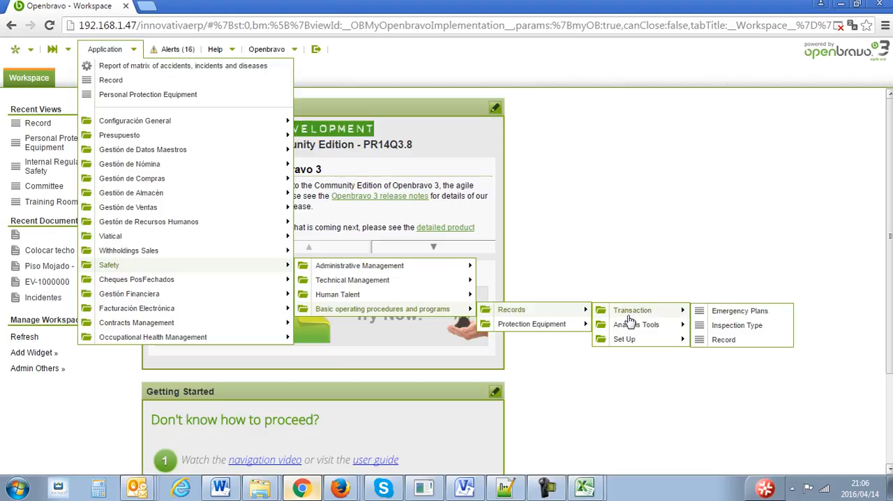
pyautogui.click(722, 312)
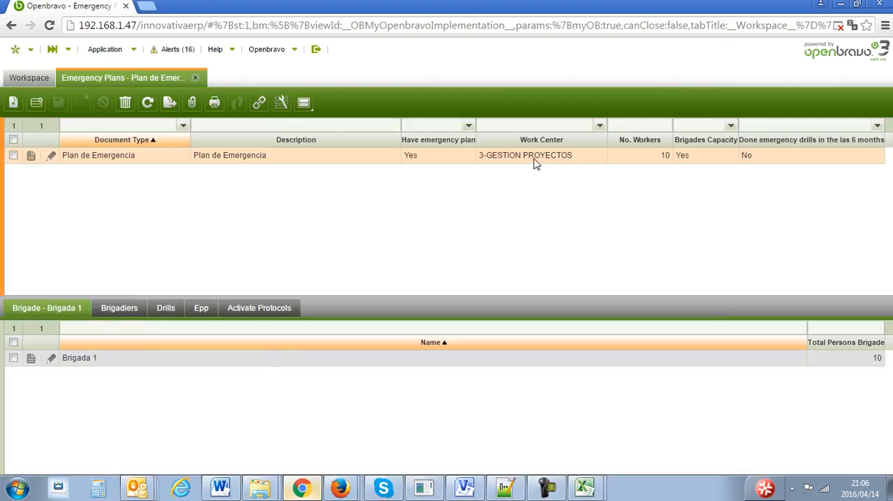
pyautogui.doubleClick(533, 158)
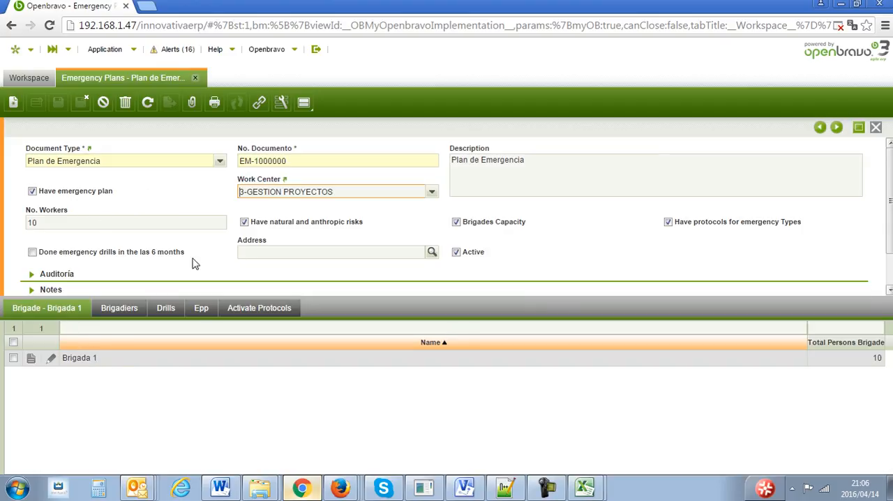
# - Review the emergency plan's brigadiers, drills, Epp and activate protocols, including the drill record's details, and return the plan to grid view
pyautogui.click(120, 309)
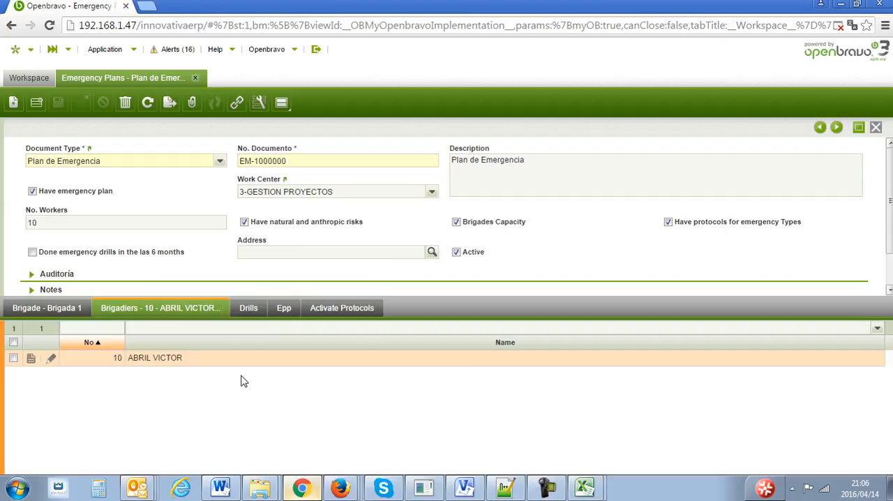
pyautogui.click(249, 309)
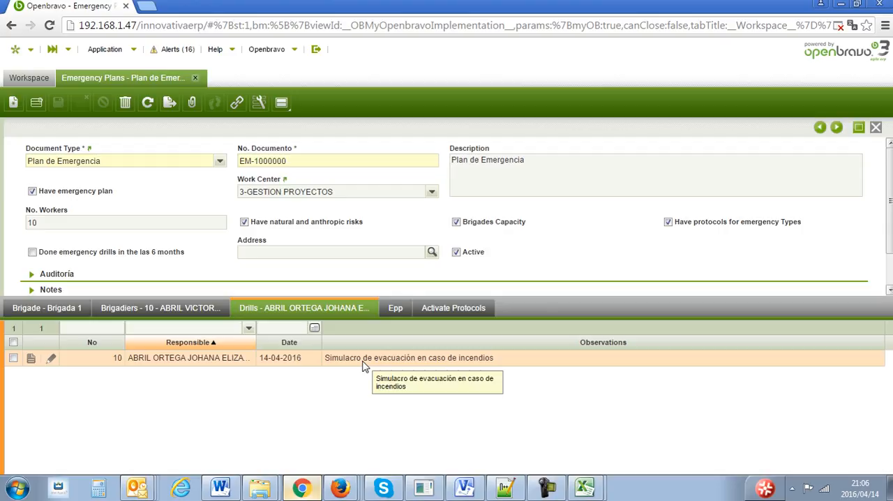
pyautogui.click(397, 308)
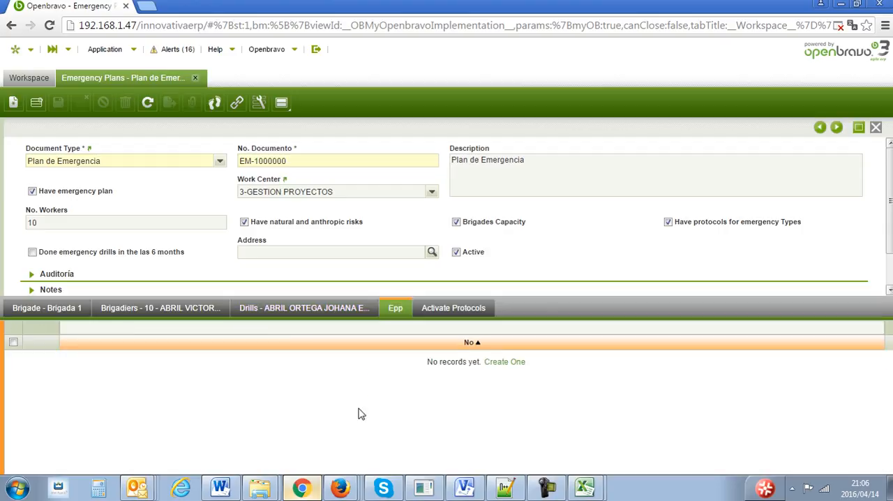
pyautogui.click(310, 309)
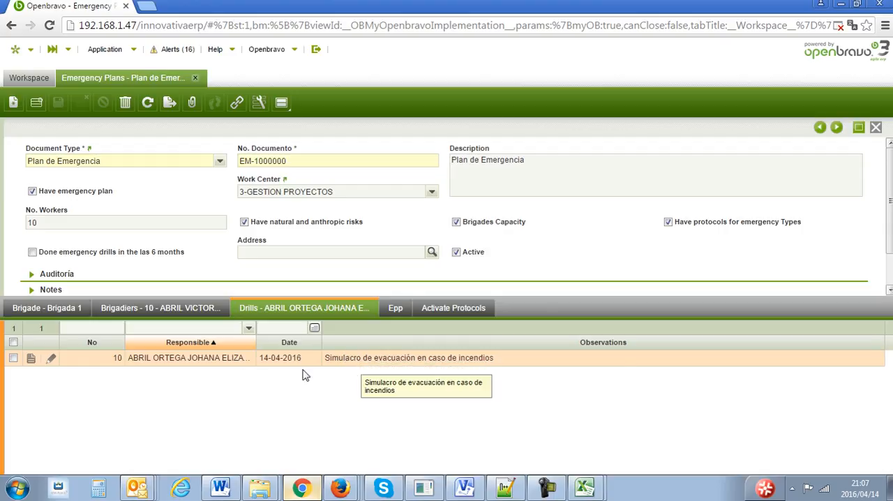
pyautogui.doubleClick(323, 362)
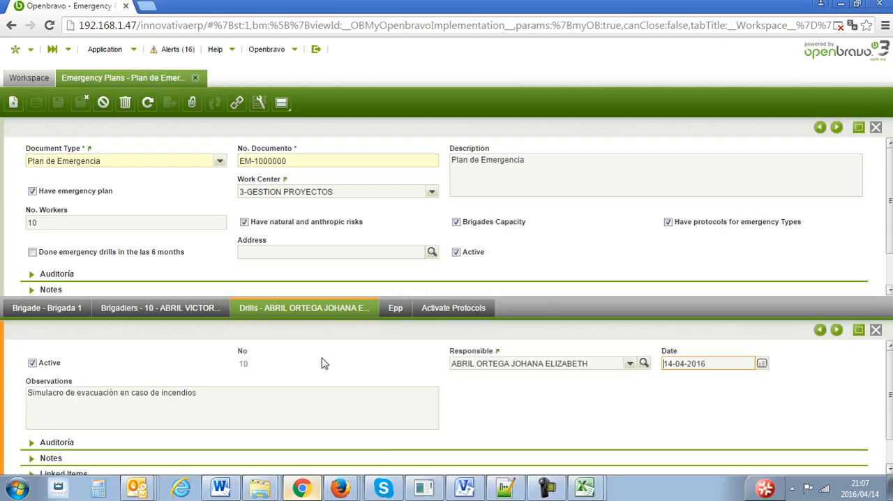
pyautogui.click(454, 309)
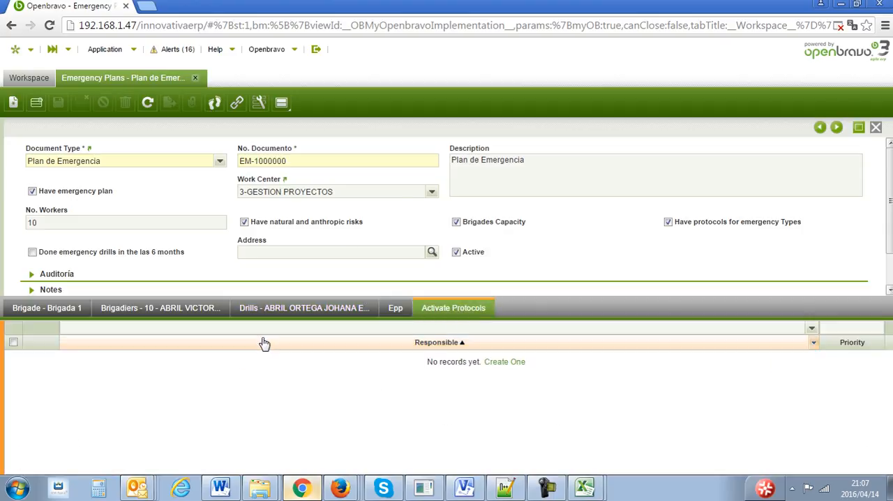
pyautogui.click(279, 307)
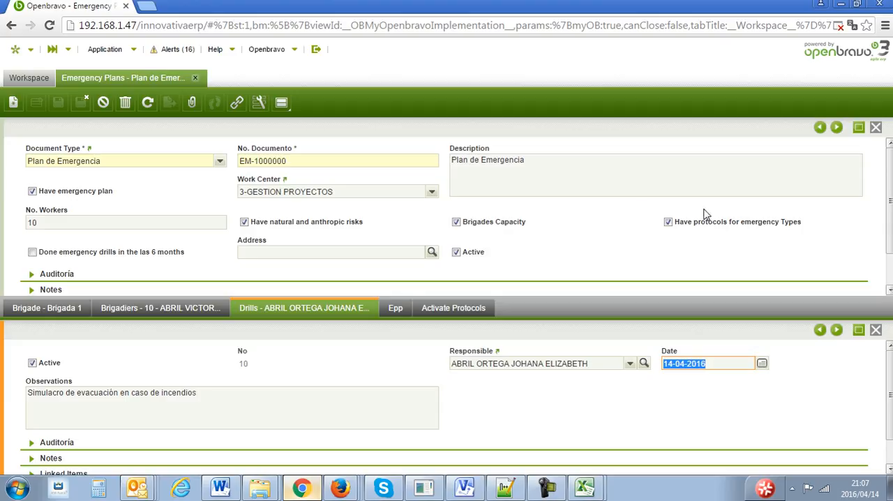
pyautogui.click(876, 126)
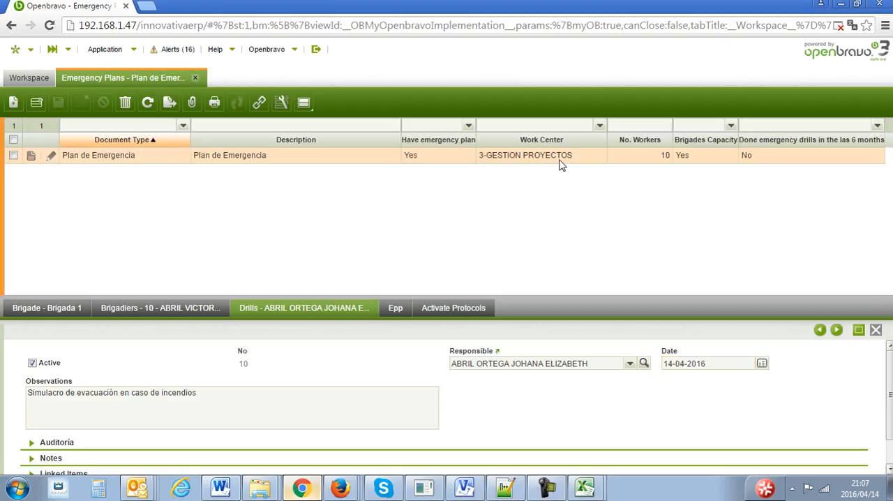
# - Print the emergency plan report, save it as the PDF Ssrec_PrintEmergencyPlans (5) in Downloads and open the file
pyautogui.click(214, 103)
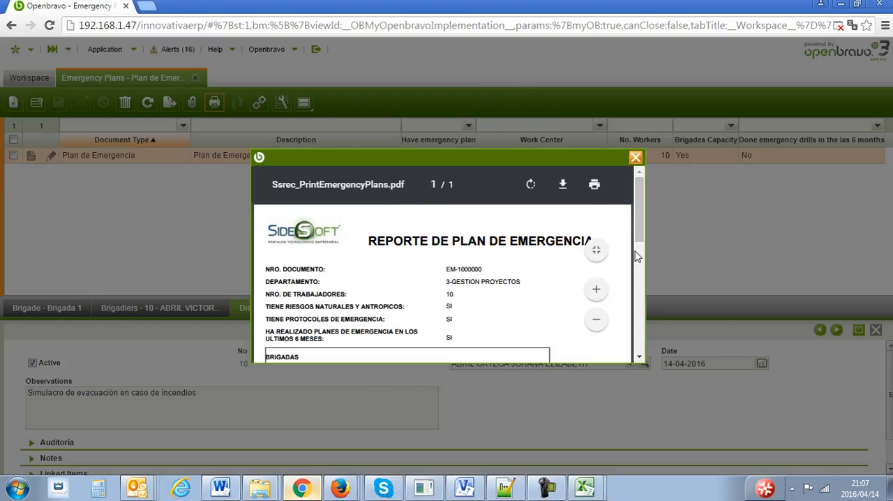
pyautogui.click(563, 184)
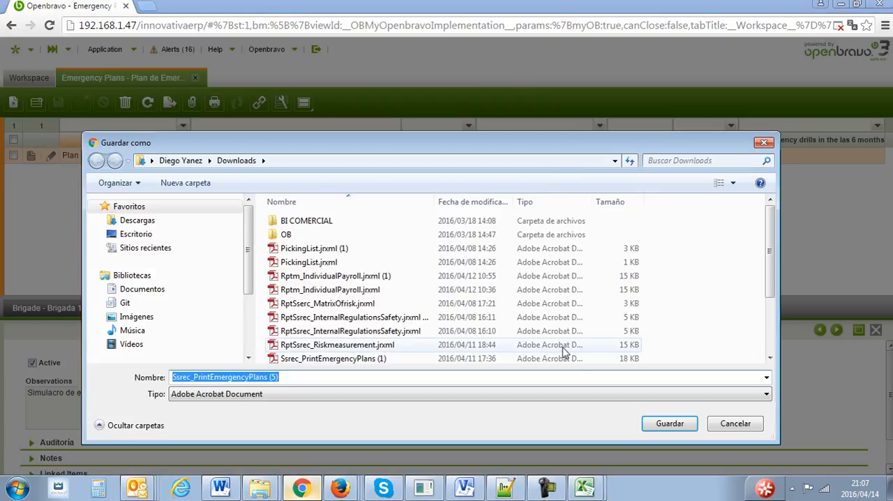
pyautogui.click(653, 420)
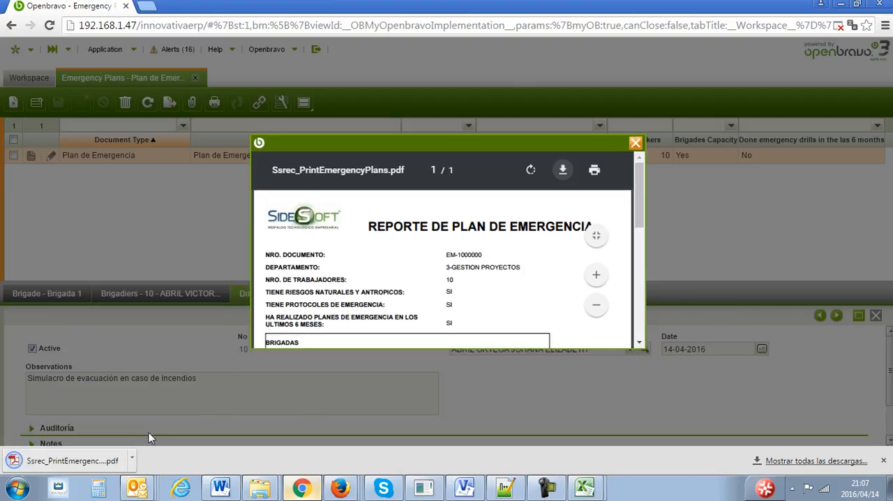
pyautogui.click(110, 460)
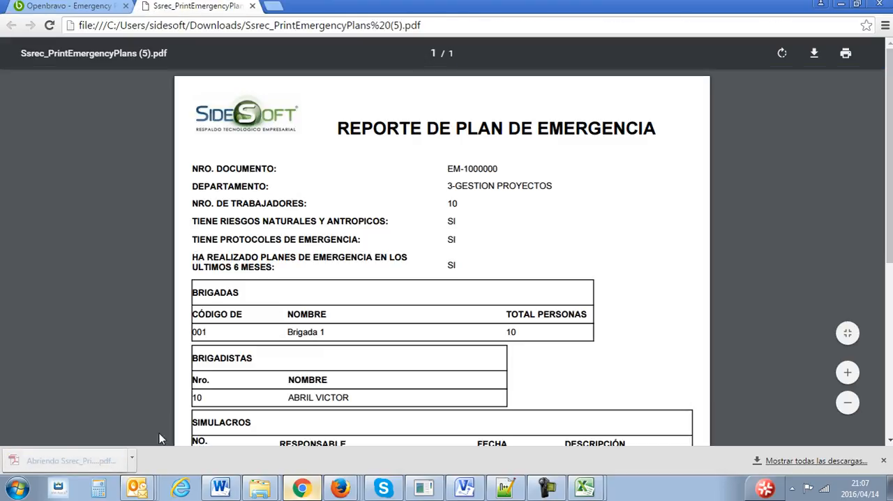
# - Read through the emergency plan PDF's general data, brigades, brigadiers and drills, and close the PDF, print preview and Emergency Plans window
pyautogui.moveTo(891, 106); pyautogui.dragTo(887, 70)
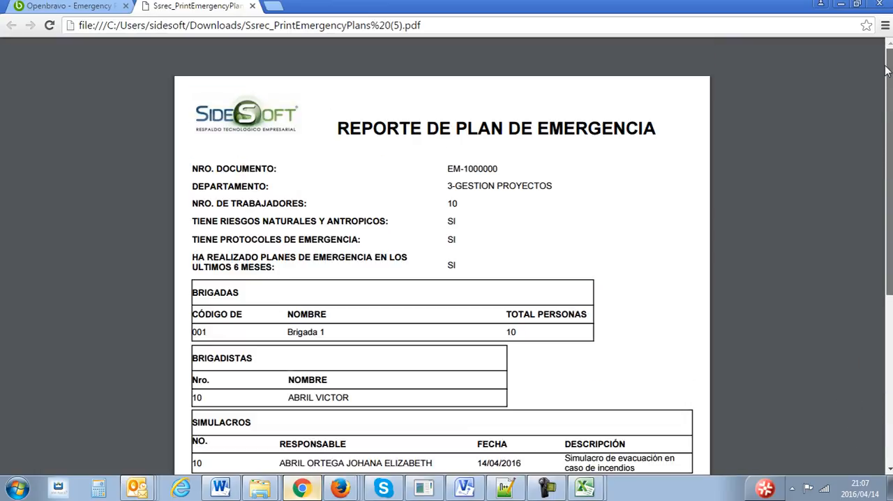
pyautogui.moveTo(888, 109); pyautogui.dragTo(889, 142)
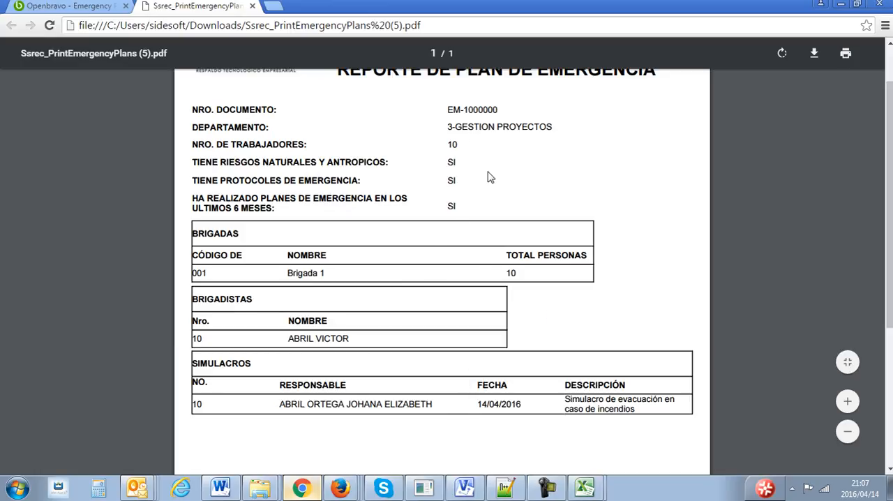
pyautogui.click(253, 7)
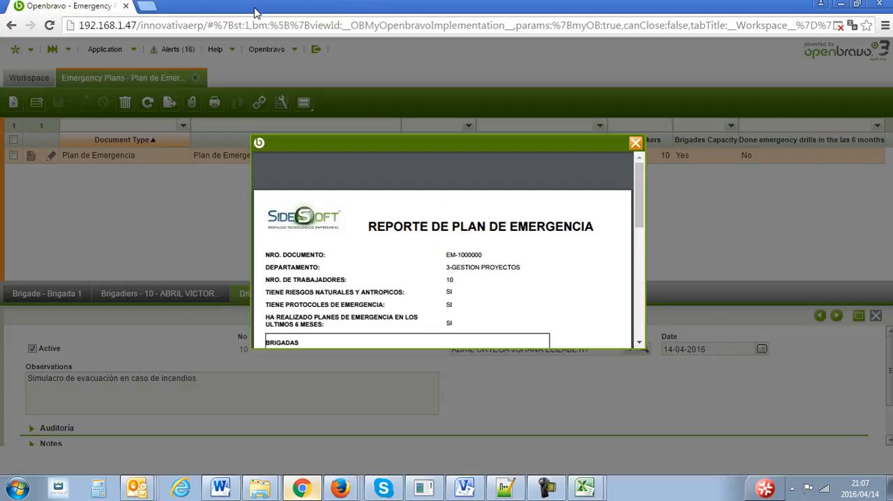
pyautogui.click(636, 159)
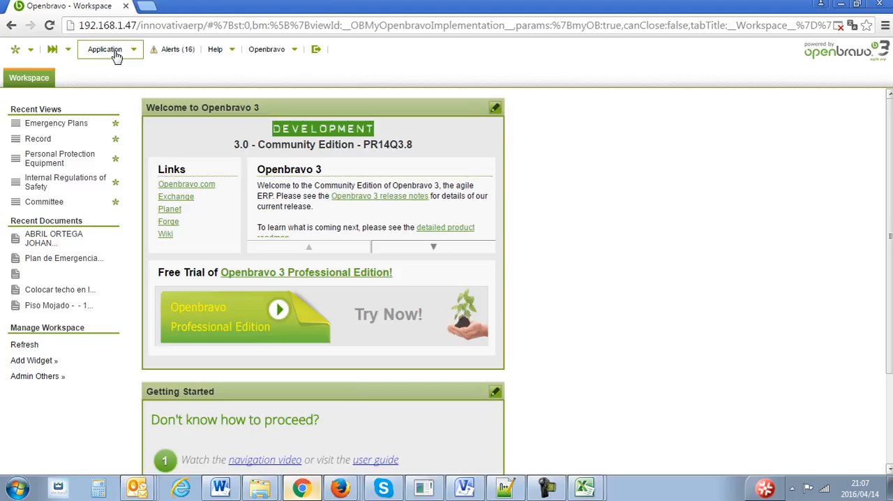
# - Open the Levels of Risk window from the setup of the 3x3 Risk Matrix in Safety's Technical Management
pyautogui.click(112, 49)
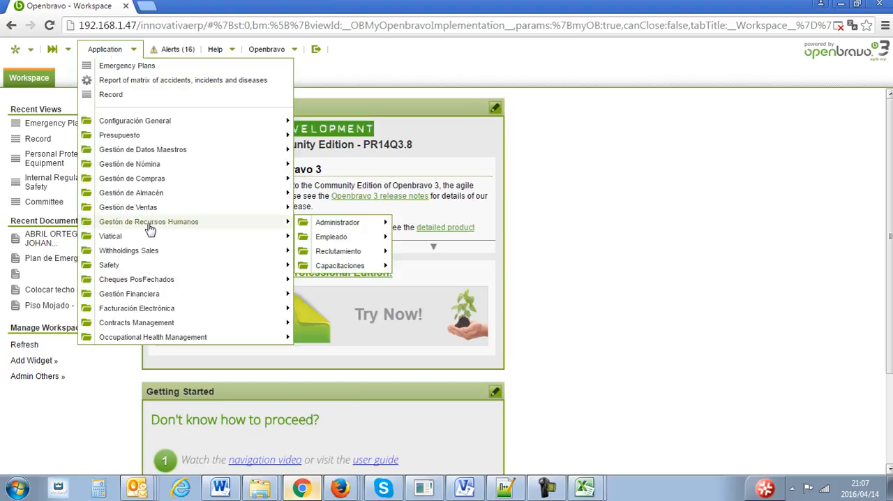
pyautogui.moveTo(150, 268)
pyautogui.moveTo(384, 315)
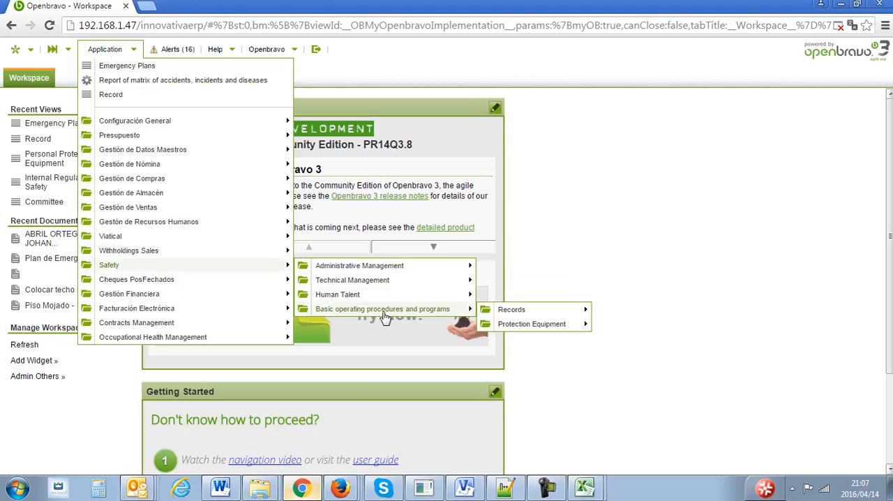
pyautogui.moveTo(530, 327)
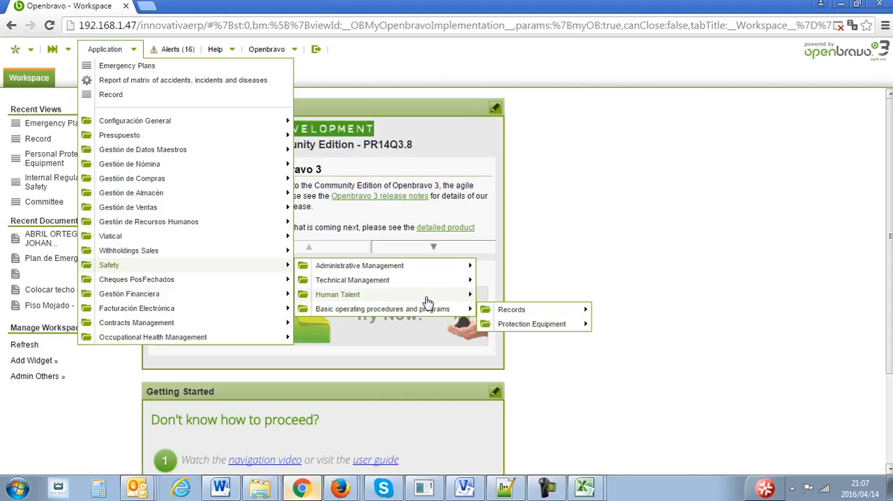
pyautogui.moveTo(427, 296)
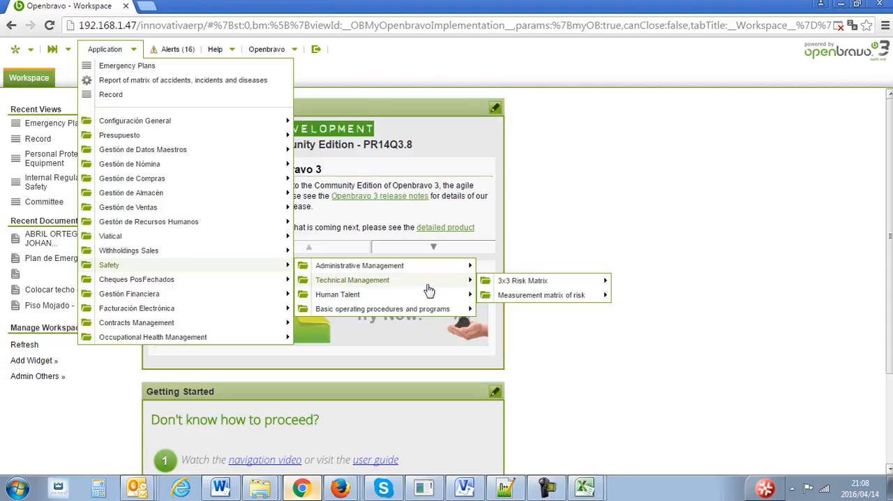
pyautogui.moveTo(544, 295)
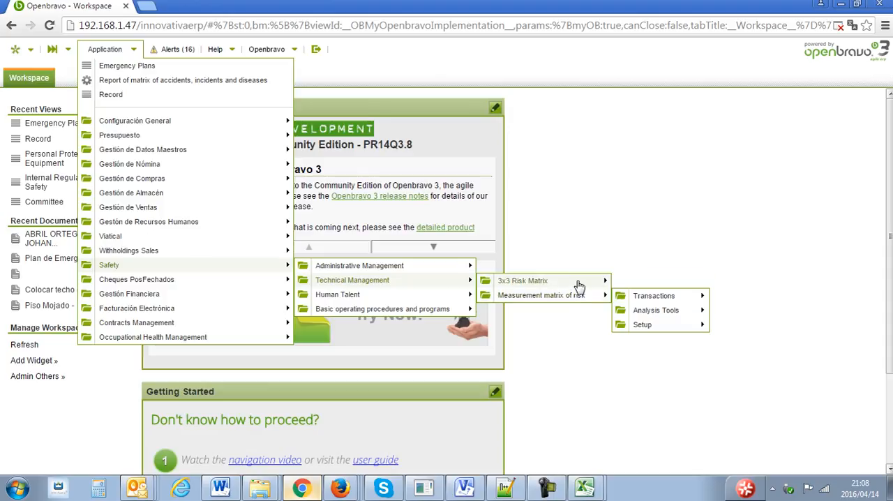
pyautogui.moveTo(579, 285)
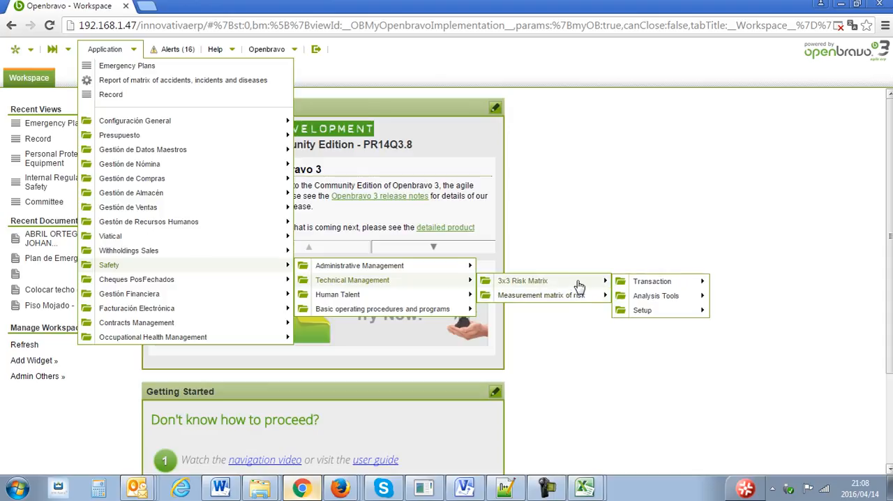
pyautogui.moveTo(667, 298)
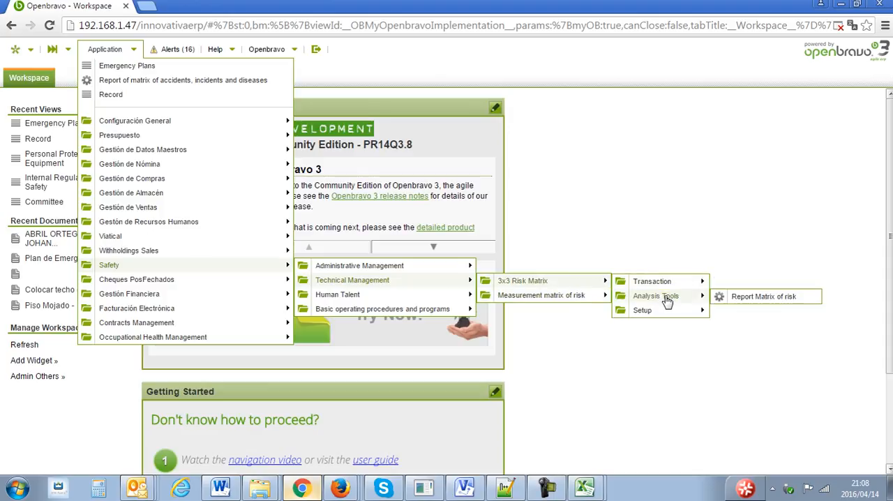
pyautogui.moveTo(668, 317)
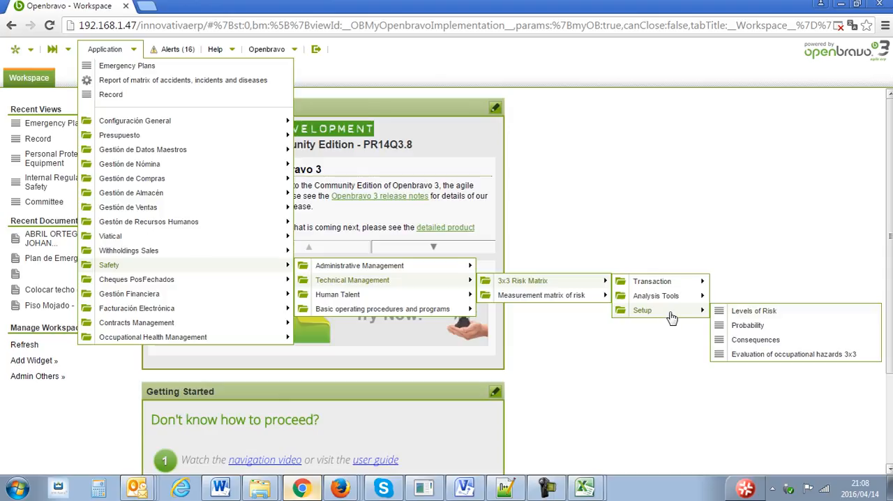
pyautogui.click(742, 316)
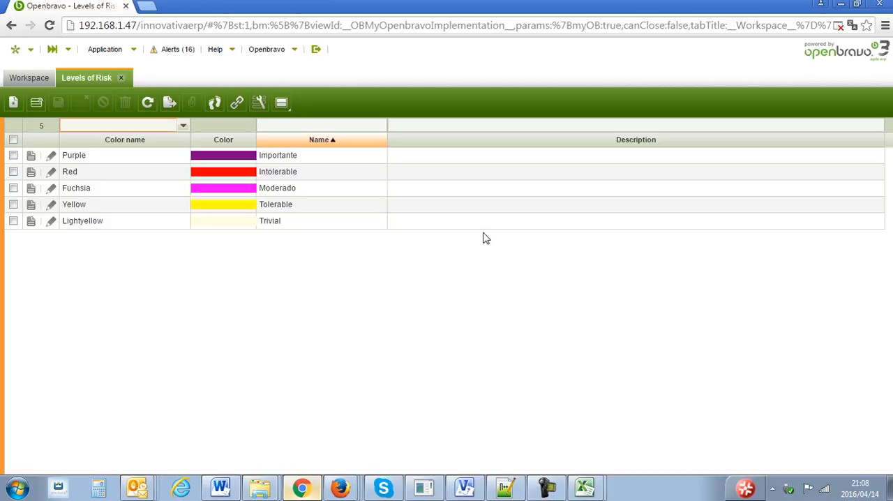
# - Go through the risk levels Trivial, Tolerable, Moderado, Intolerable and Importante one by one with their assigned colors
pyautogui.click(341, 221)
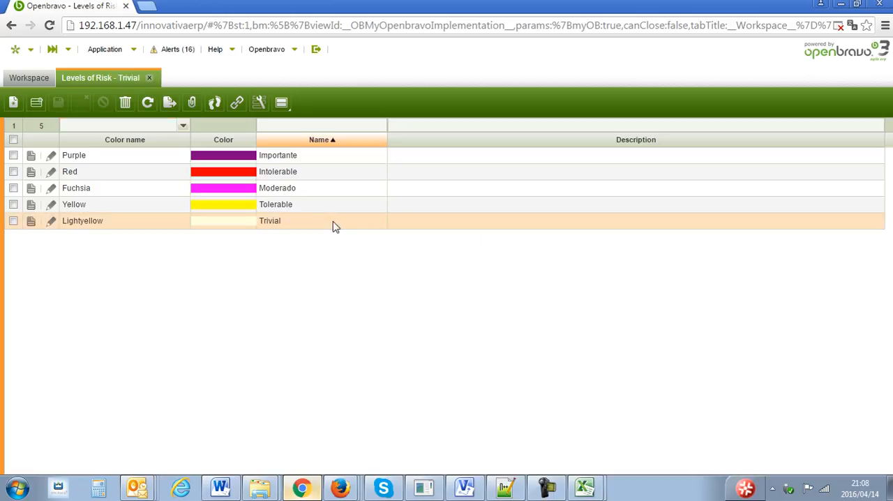
pyautogui.click(324, 212)
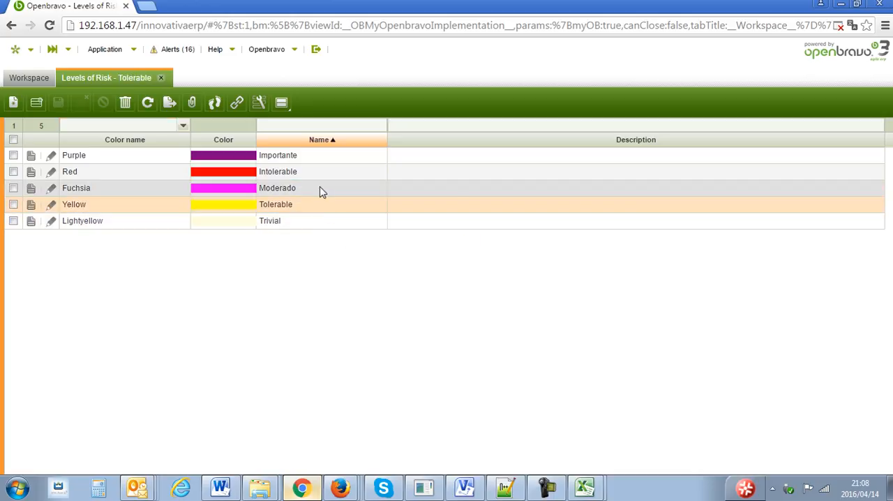
pyautogui.click(318, 188)
pyautogui.click(322, 176)
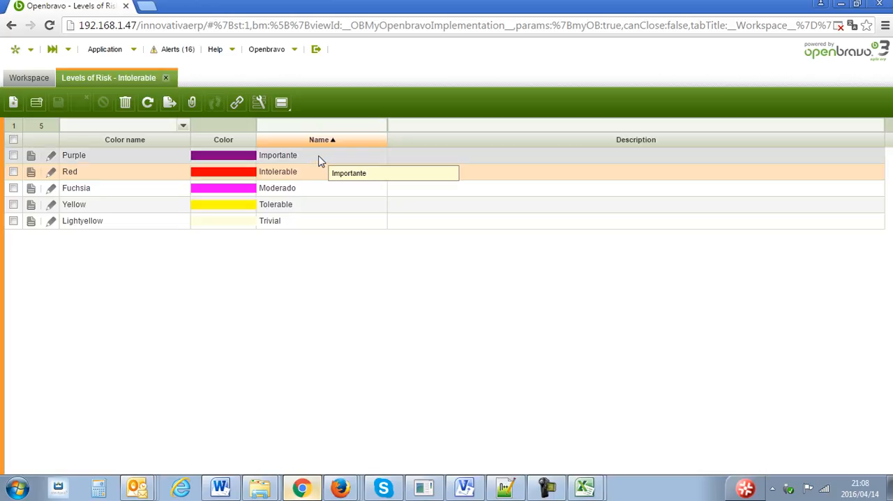
pyautogui.click(320, 160)
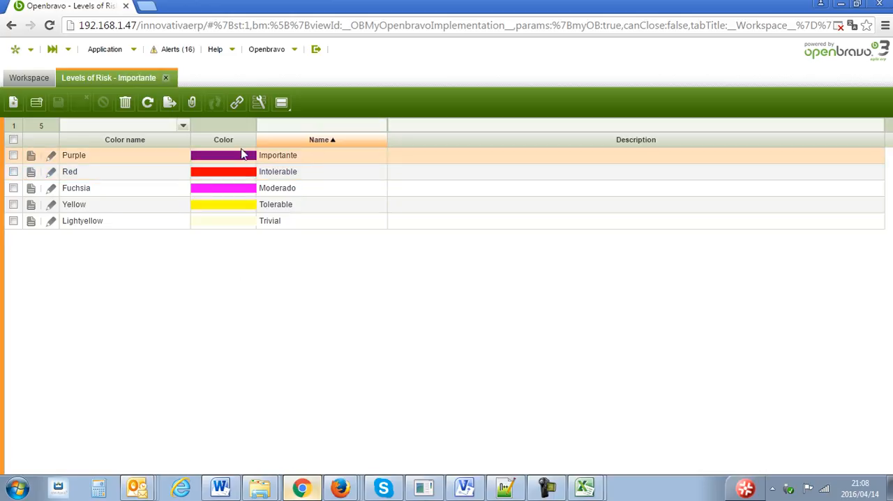
# - Check the Trivial risk level's record and open the Probability window from the 3x3 Risk Matrix setup in Safety's Technical Management
pyautogui.doubleClick(320, 226)
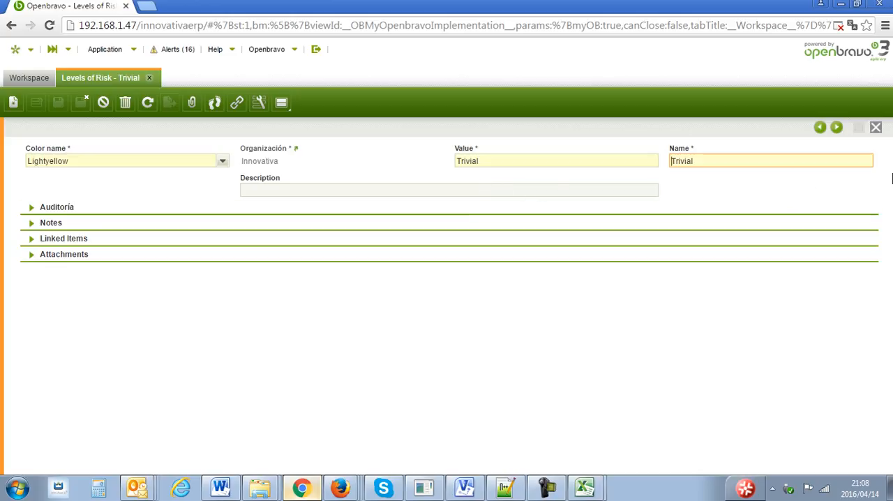
pyautogui.click(877, 129)
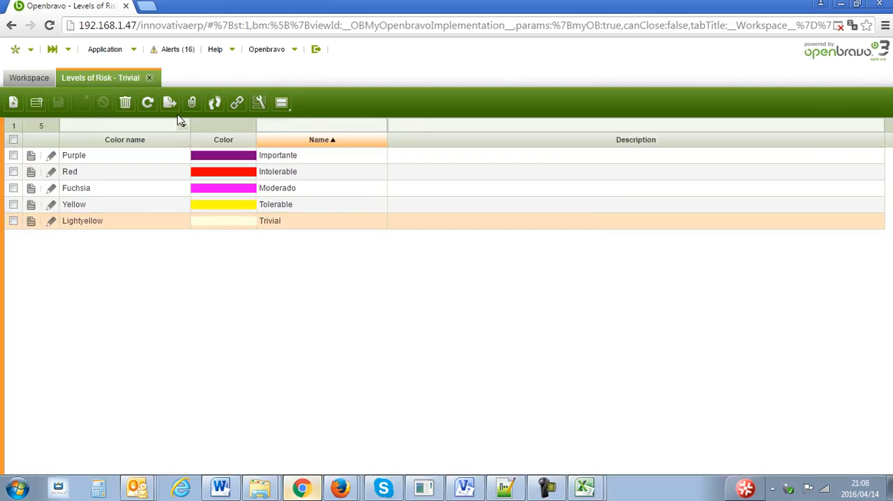
pyautogui.click(104, 50)
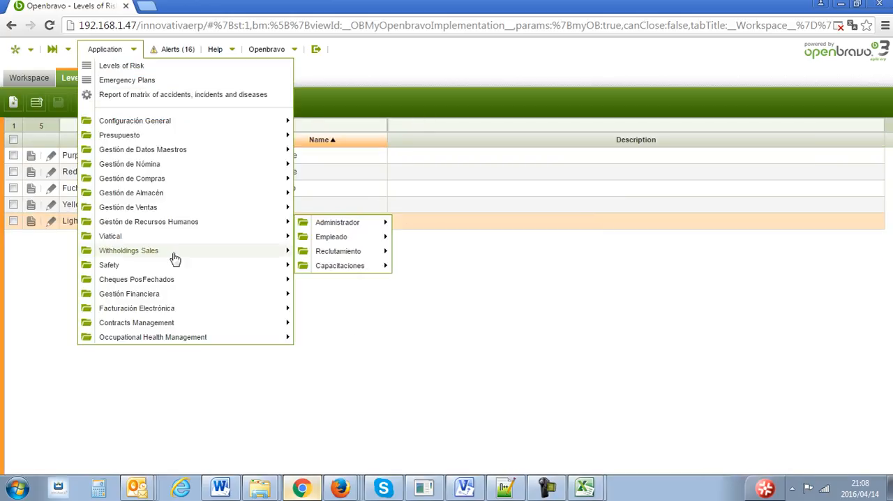
pyautogui.moveTo(179, 266)
pyautogui.moveTo(351, 281)
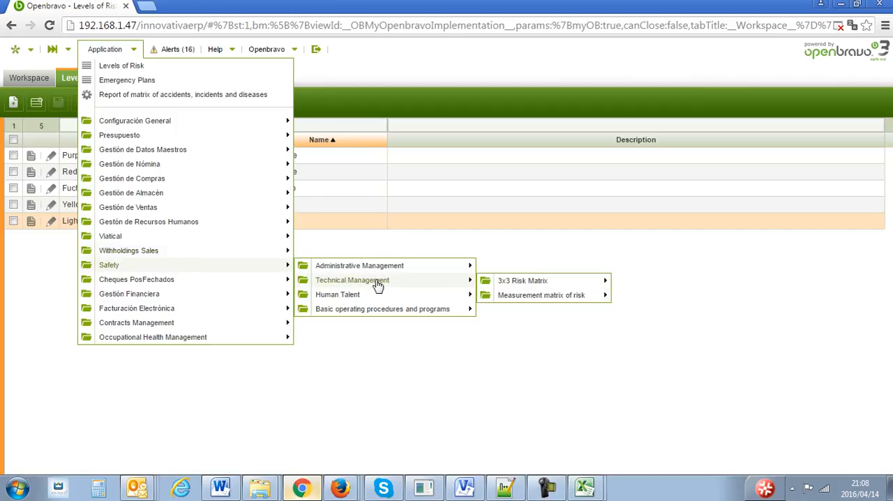
pyautogui.moveTo(643, 311)
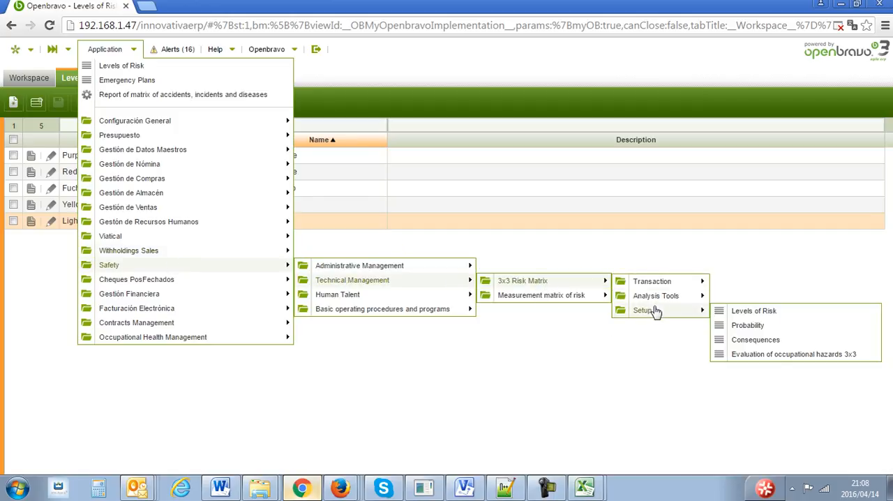
pyautogui.click(760, 326)
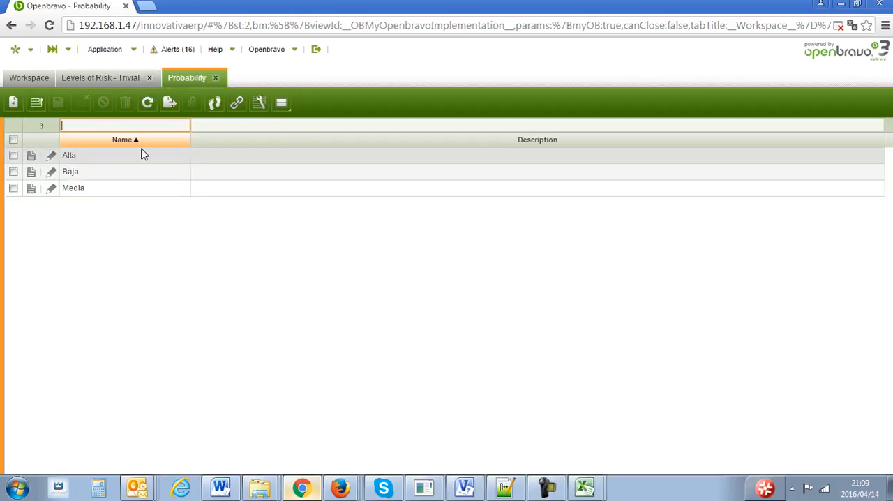
# - Open the Consequences window from the 3x3 Risk Matrix setup in Safety's Technical Management
pyautogui.click(104, 51)
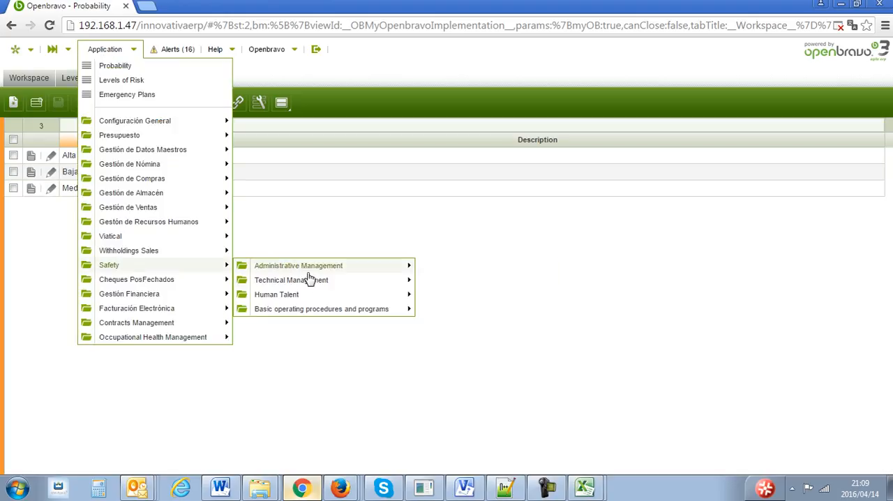
pyautogui.moveTo(319, 313)
pyautogui.moveTo(443, 318)
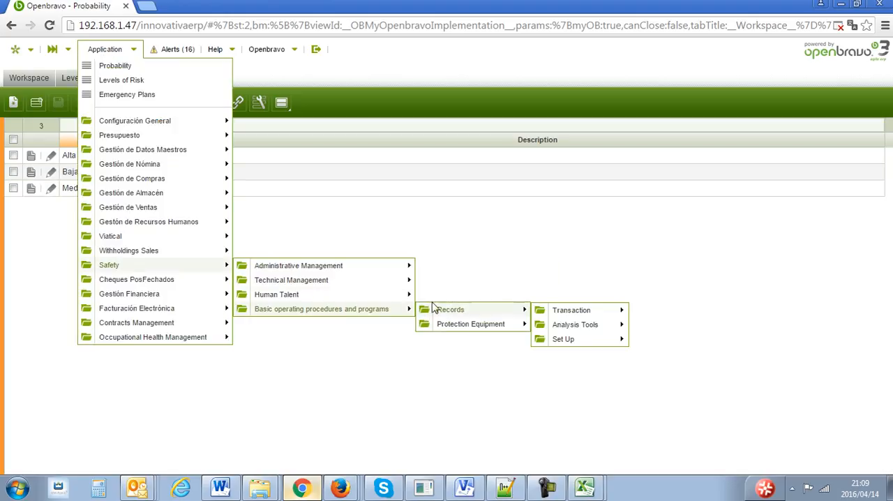
pyautogui.moveTo(411, 296)
pyautogui.moveTo(394, 280)
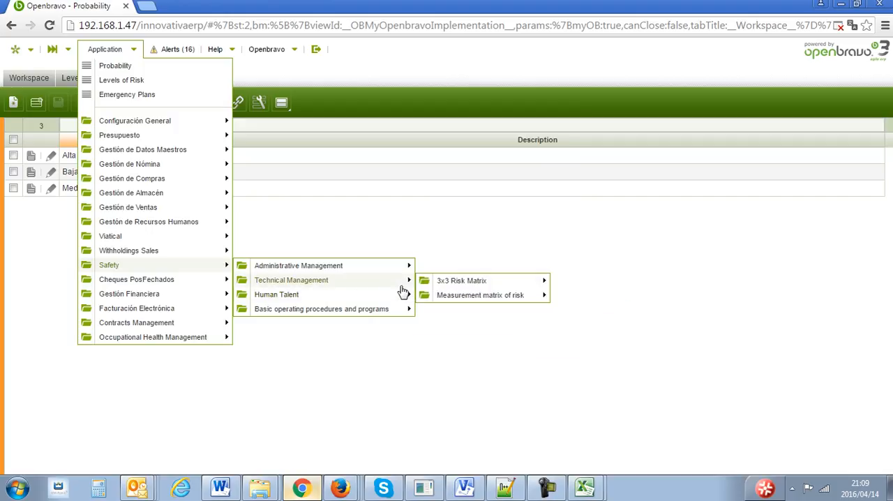
pyautogui.moveTo(462, 281)
pyautogui.moveTo(606, 291)
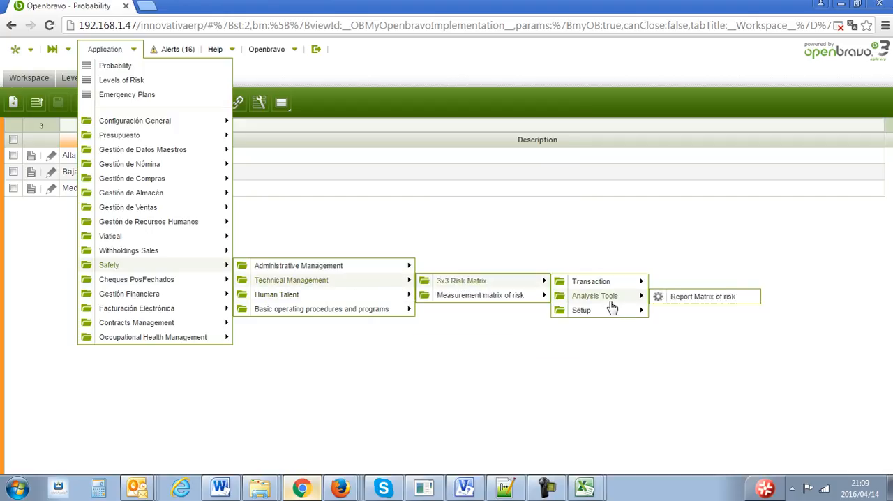
pyautogui.moveTo(617, 313)
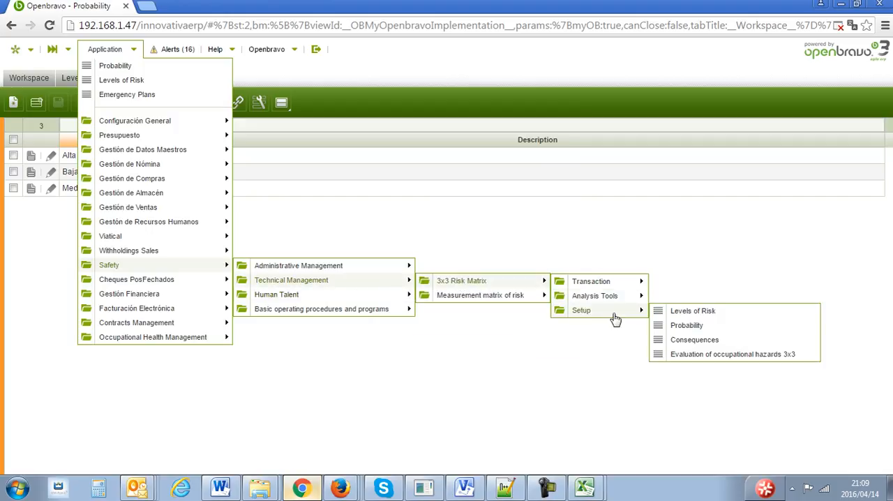
pyautogui.click(718, 341)
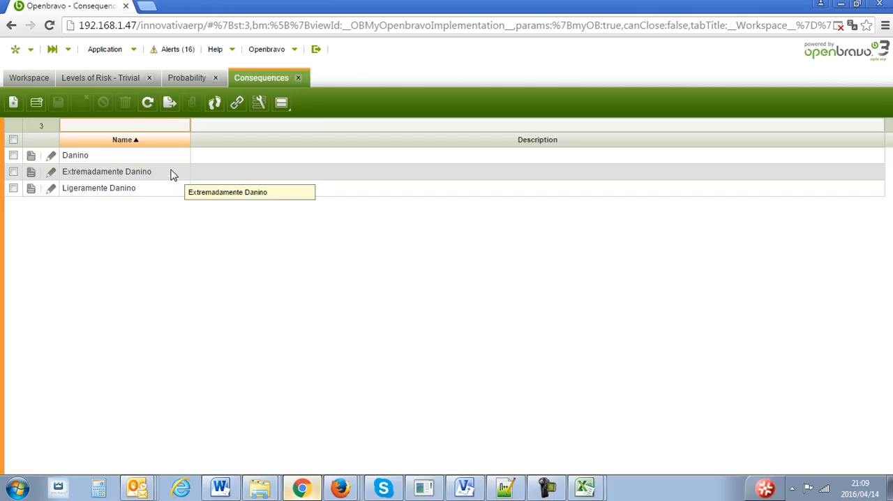
# - Open the Evaluation of occupational hazards 3x3 window from the 3x3 Risk Matrix setup
pyautogui.click(122, 54)
pyautogui.moveTo(182, 272)
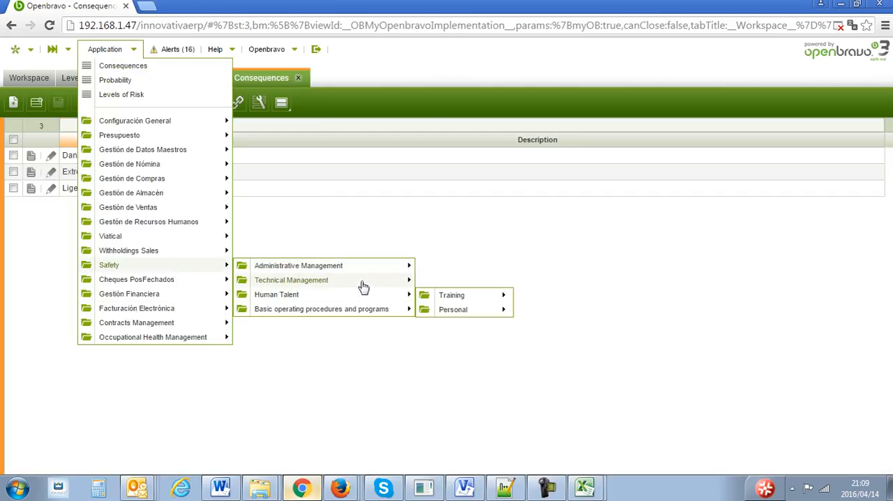
pyautogui.moveTo(363, 283)
pyautogui.moveTo(545, 288)
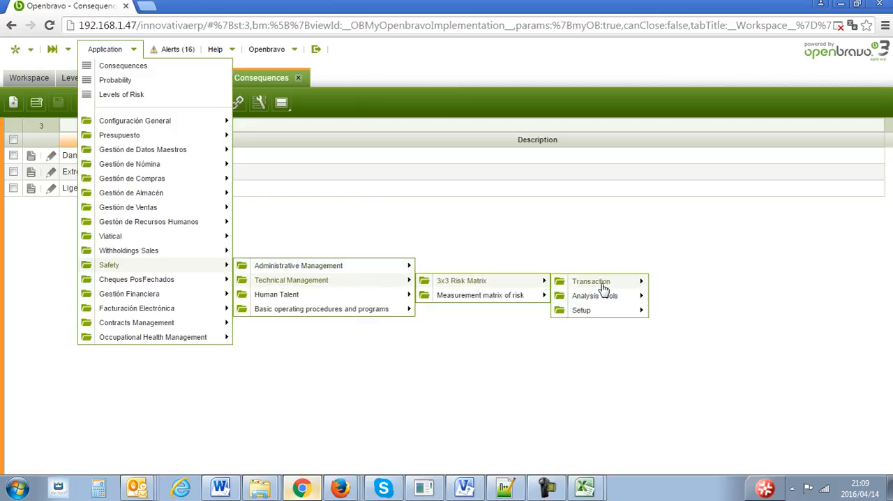
pyautogui.moveTo(600, 283)
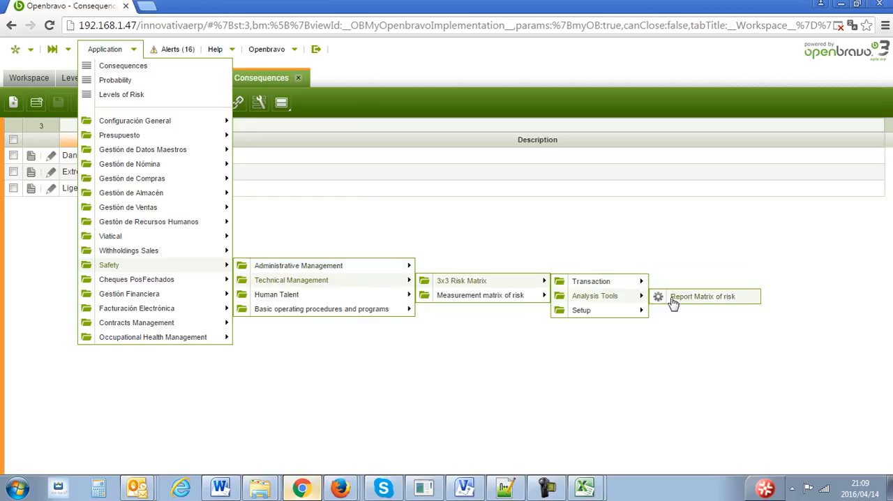
pyautogui.moveTo(630, 311)
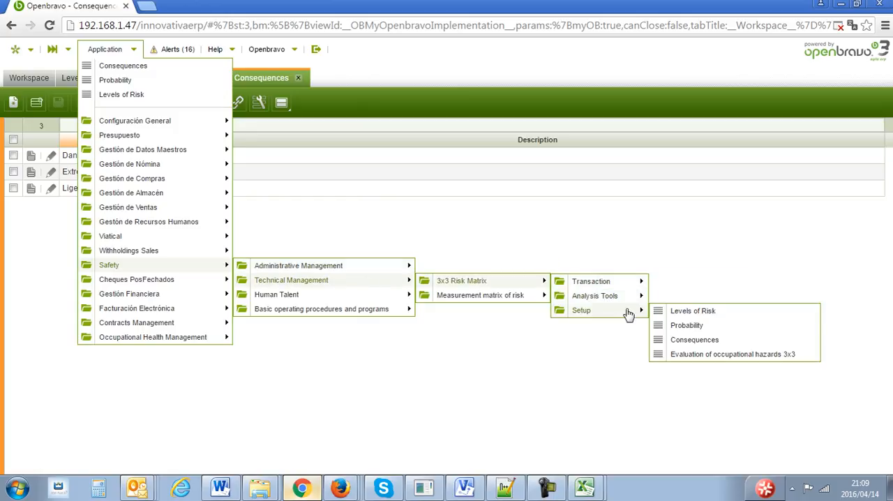
pyautogui.click(726, 354)
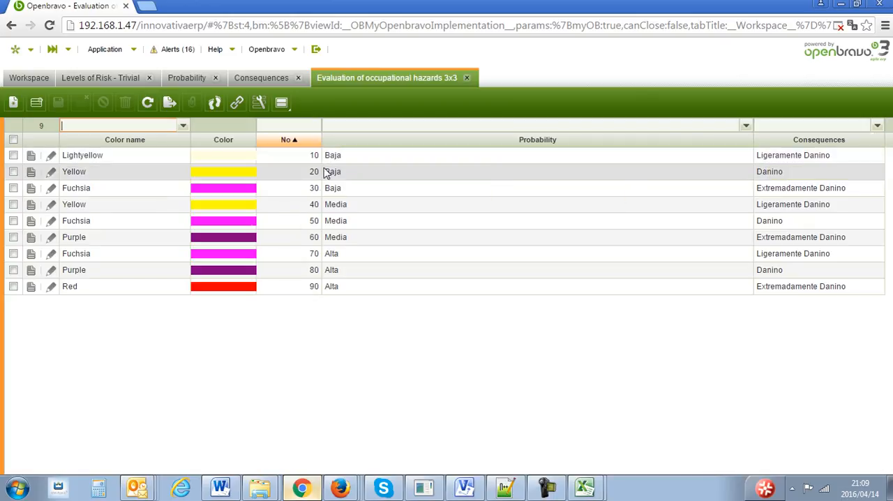
# - Examine the probability, consequences and risk of hazard evaluations 10 and 20, comparing their colors with the Levels of Risk list
pyautogui.click(369, 160)
pyautogui.doubleClick(369, 160)
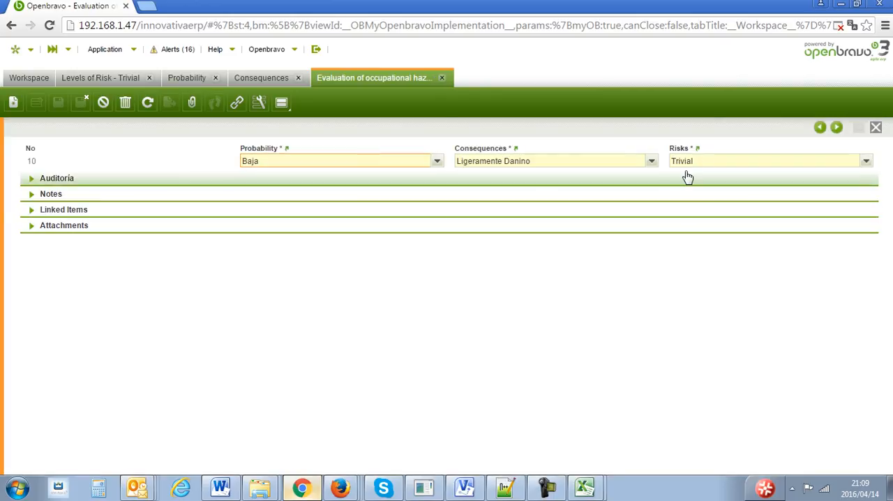
pyautogui.click(877, 130)
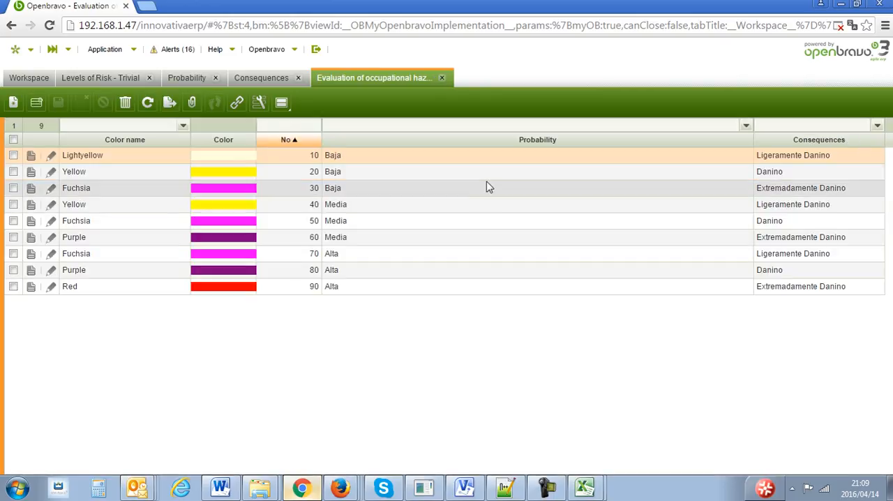
pyautogui.click(108, 78)
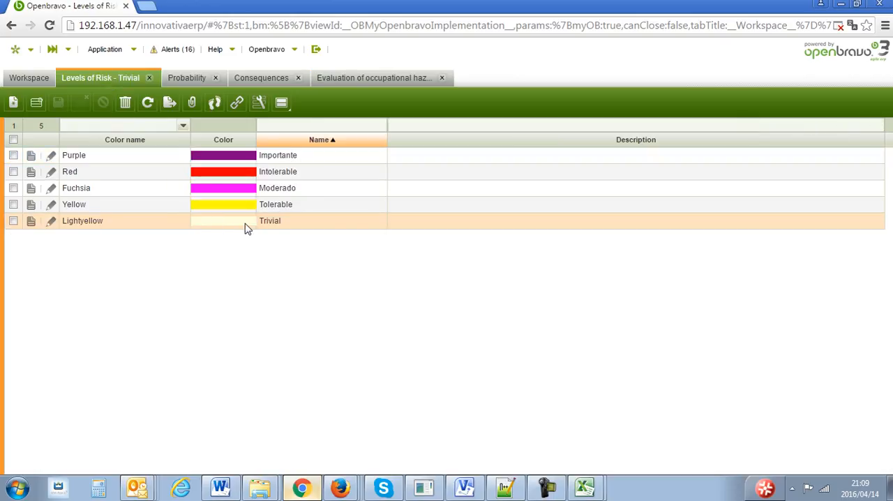
pyautogui.click(381, 81)
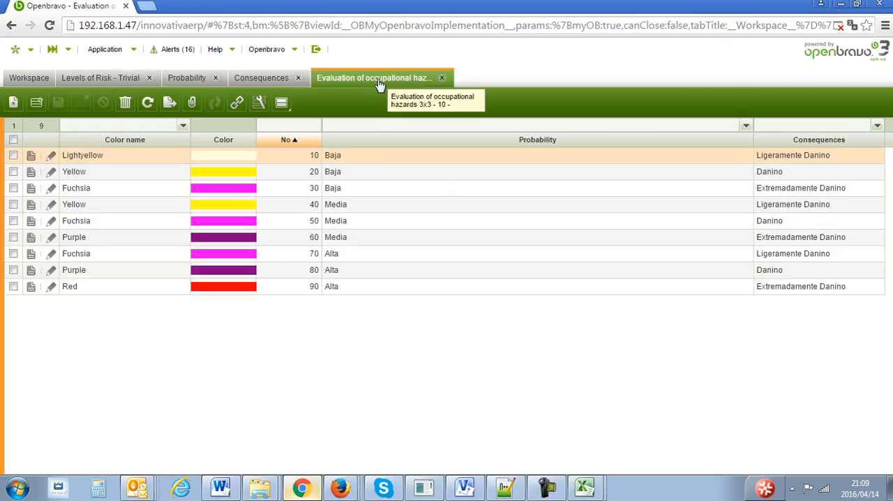
pyautogui.doubleClick(526, 173)
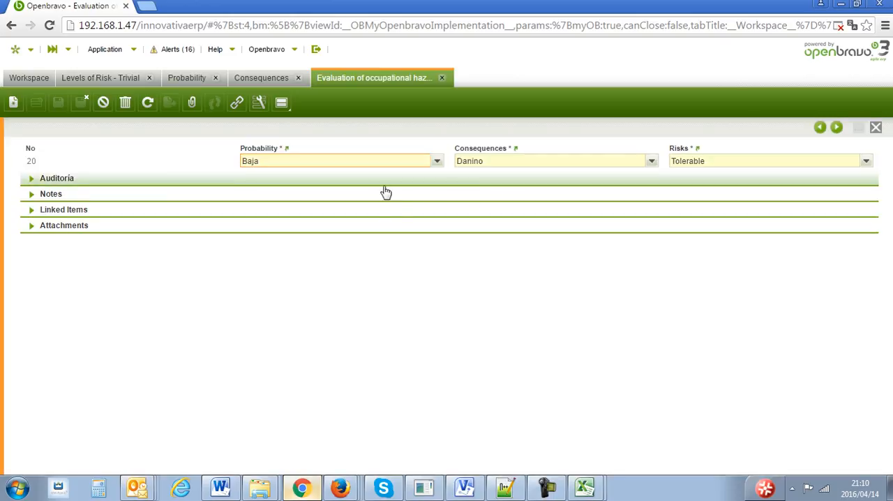
pyautogui.click(875, 127)
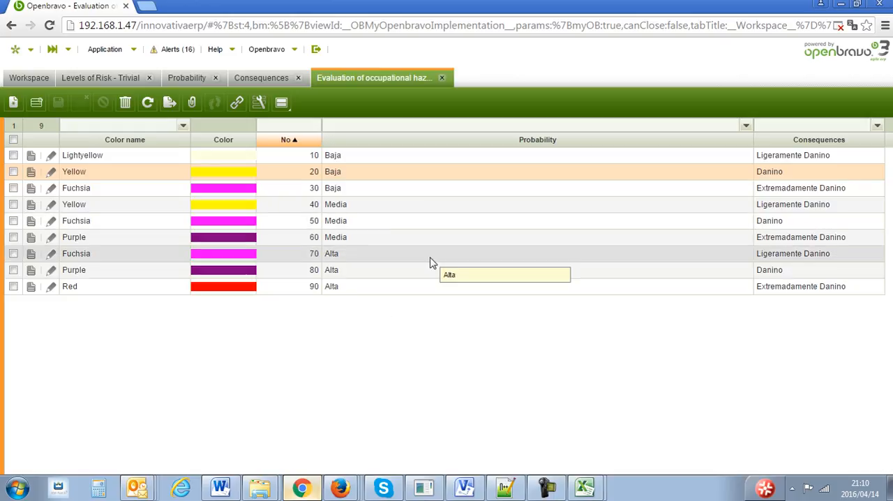
# - Open the Risk Matrix window from the 3x3 Risk Matrix transactions in Safety's Technical Management
pyautogui.click(127, 57)
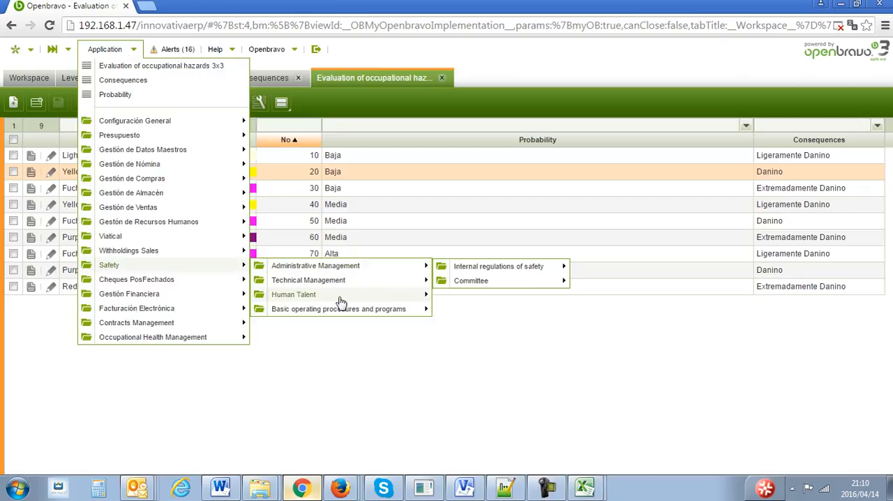
pyautogui.moveTo(473, 286)
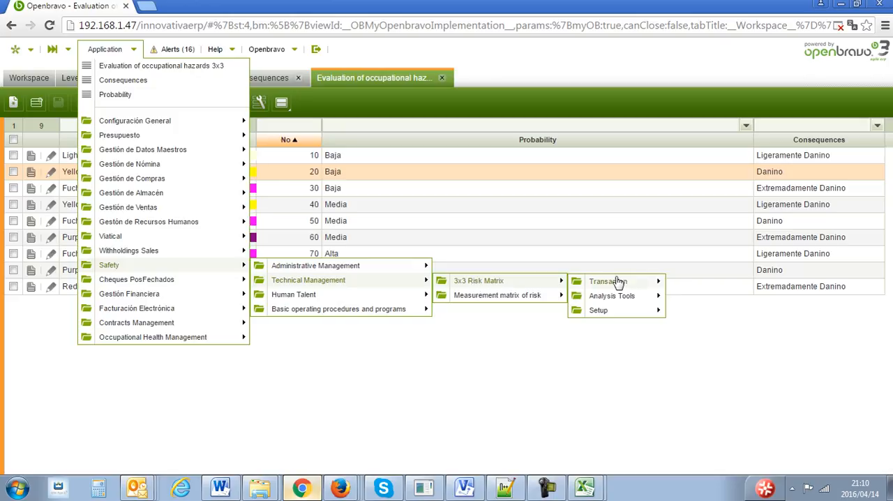
pyautogui.moveTo(625, 282)
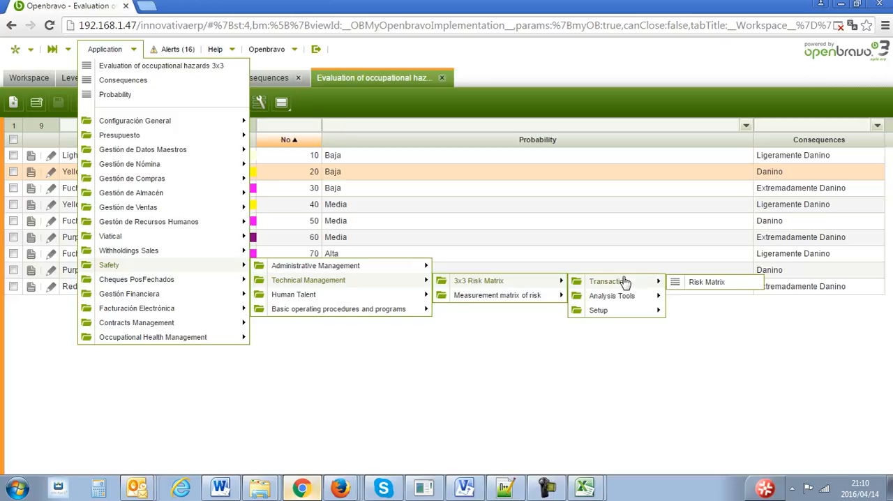
pyautogui.click(706, 284)
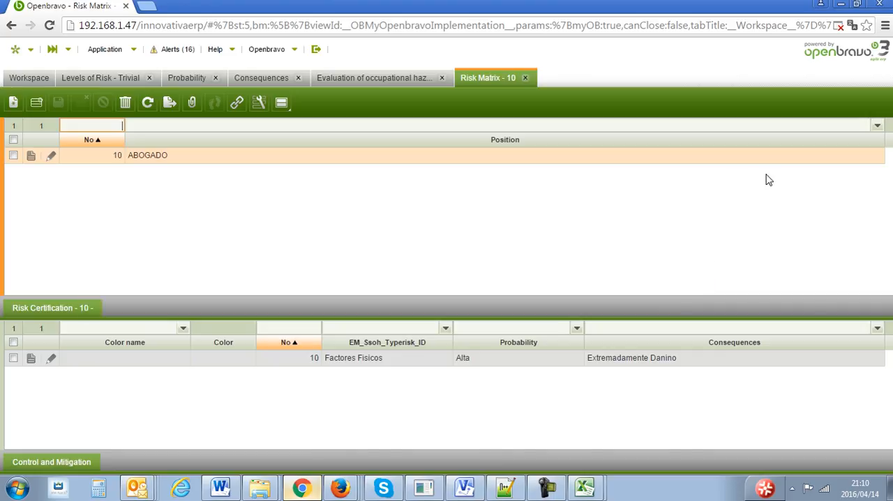
# - Open the ABOGADO position's record and its Factores Fisicos risk certification in form view, enlarging the certification area
pyautogui.doubleClick(678, 163)
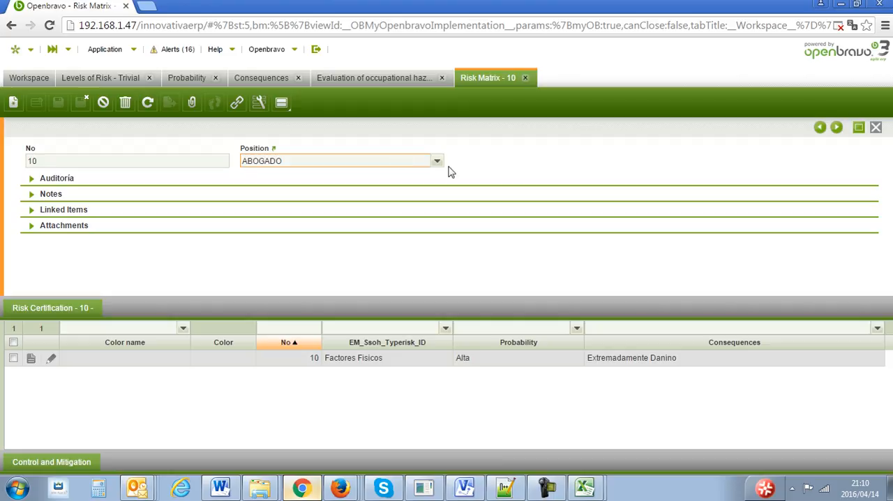
pyautogui.click(372, 359)
pyautogui.doubleClick(372, 358)
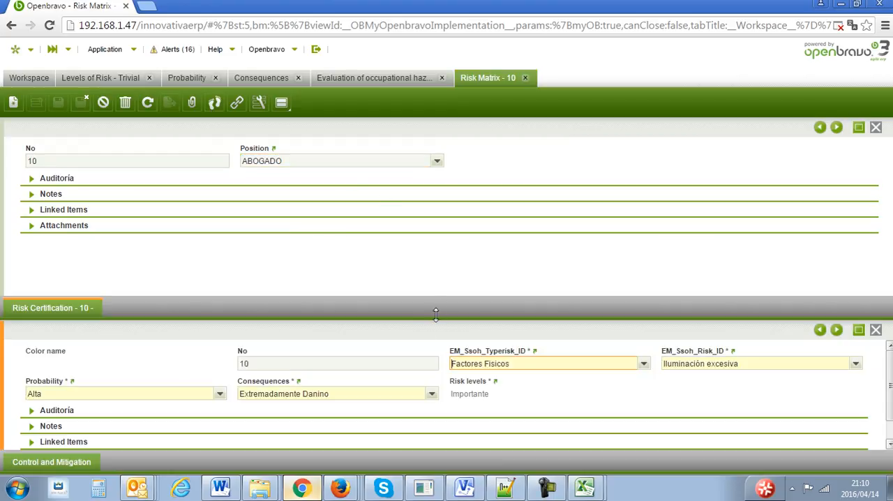
pyautogui.moveTo(436, 302); pyautogui.dragTo(434, 245)
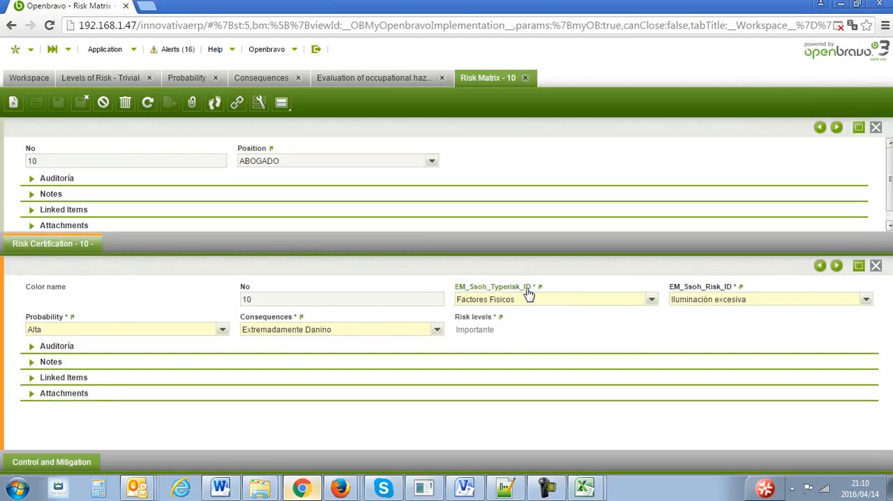
# - Open the linked Type Risk record from the risk certification and clear the filter to list all risk types
pyautogui.click(515, 287)
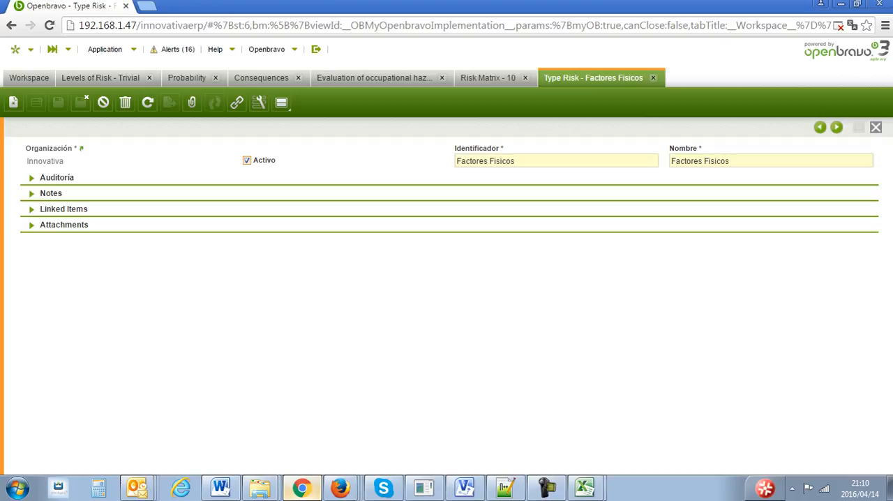
pyautogui.click(876, 127)
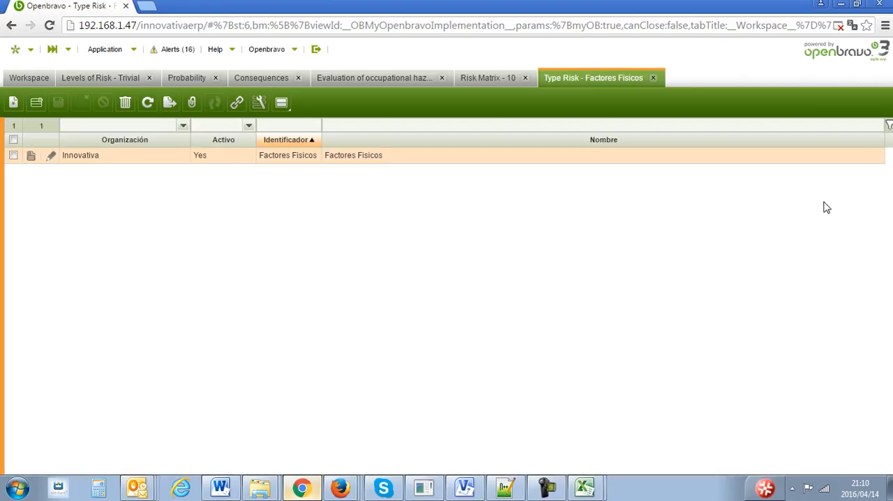
pyautogui.click(889, 125)
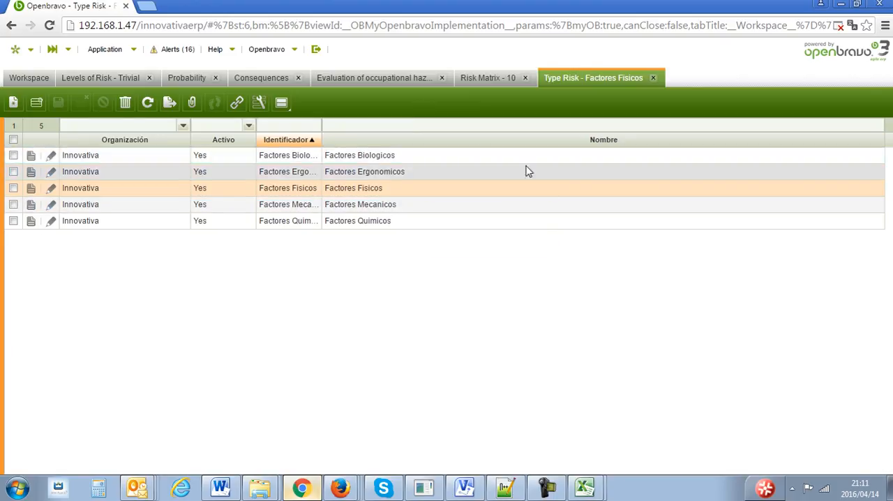
# - Select Factores Fisicos as the risk type in the ABOGADO risk certification and check the risks offered for it
pyautogui.click(495, 81)
pyautogui.click(651, 300)
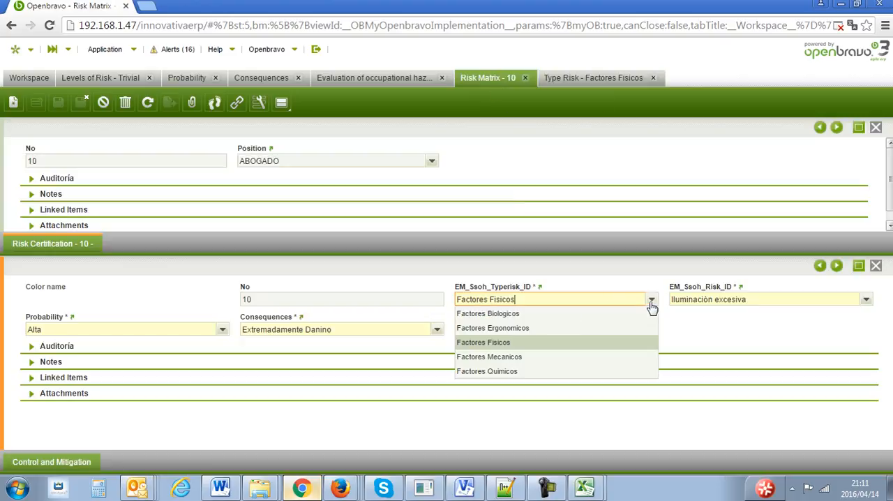
pyautogui.click(579, 344)
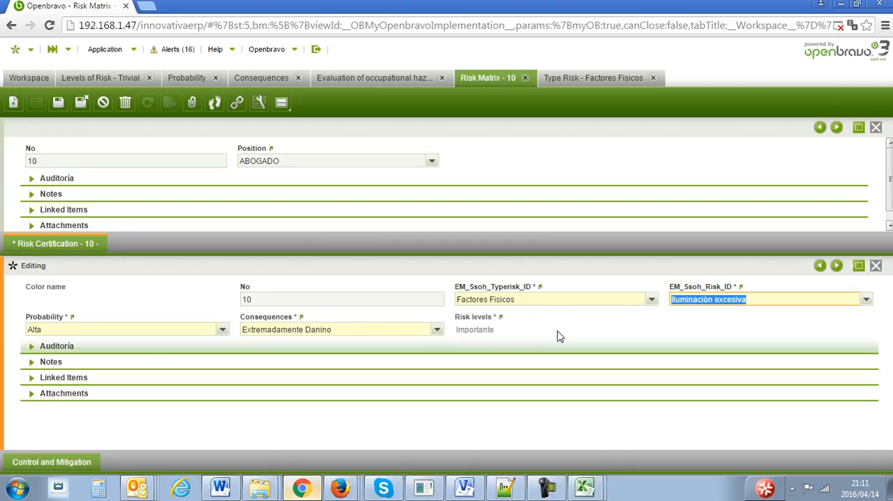
pyautogui.click(865, 299)
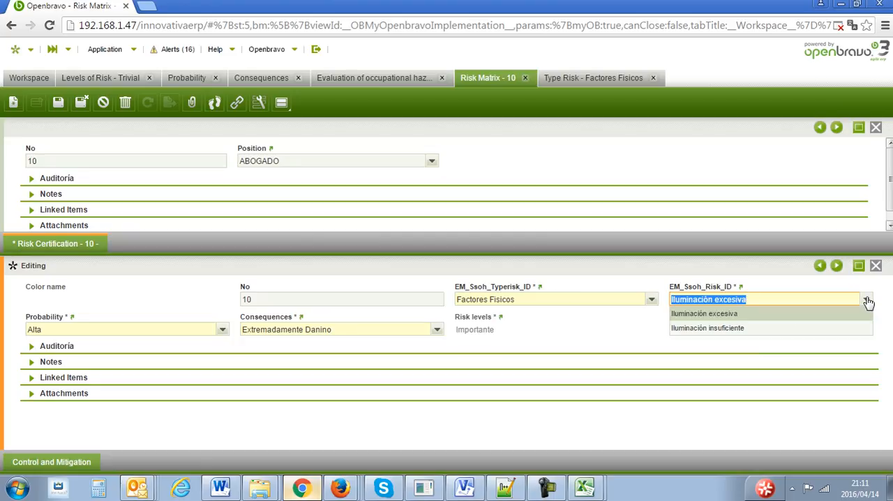
pyautogui.click(634, 337)
# - Open the linked Iluminación excesiva risk record, list all risks without the filter and widen the Identificador column
pyautogui.click(704, 284)
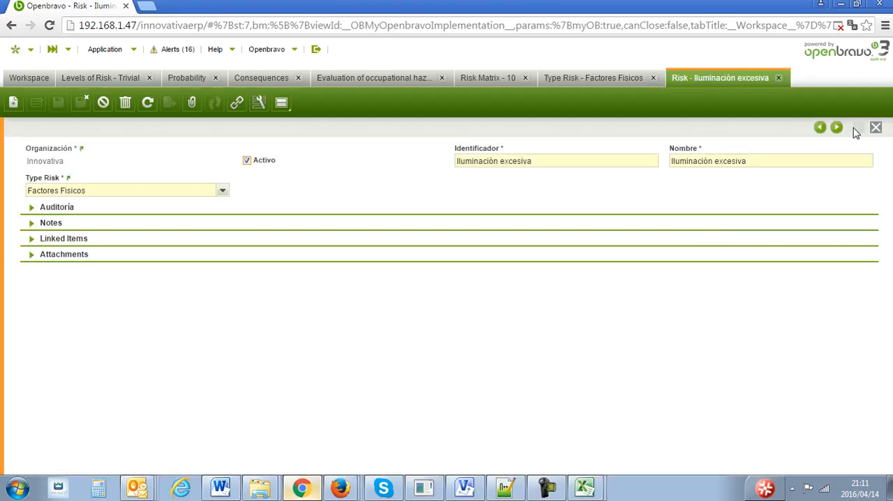
pyautogui.click(874, 126)
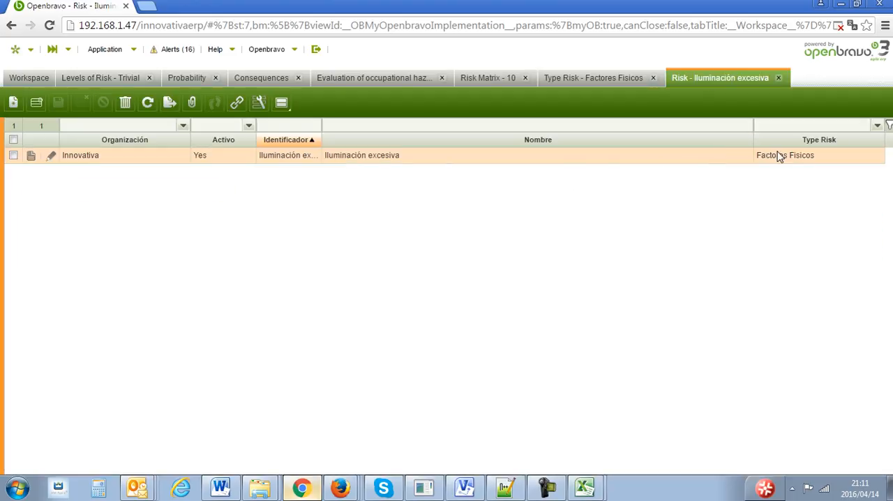
pyautogui.click(888, 125)
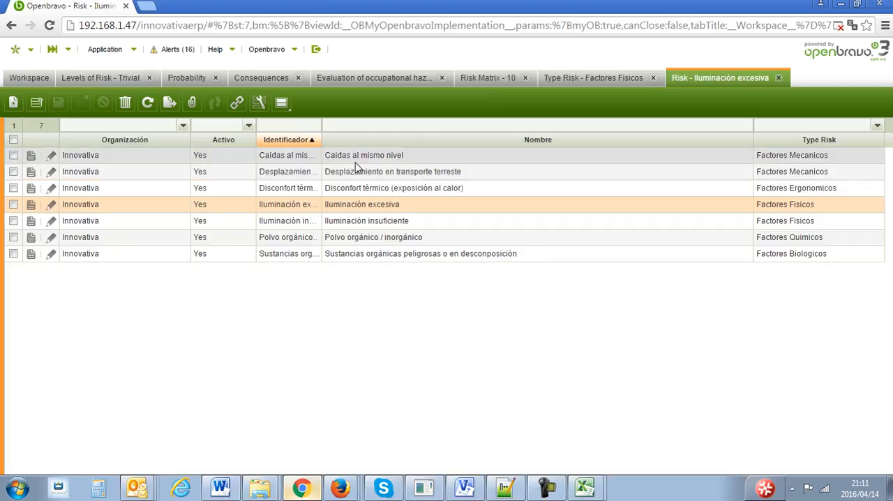
pyautogui.moveTo(322, 140); pyautogui.dragTo(380, 140)
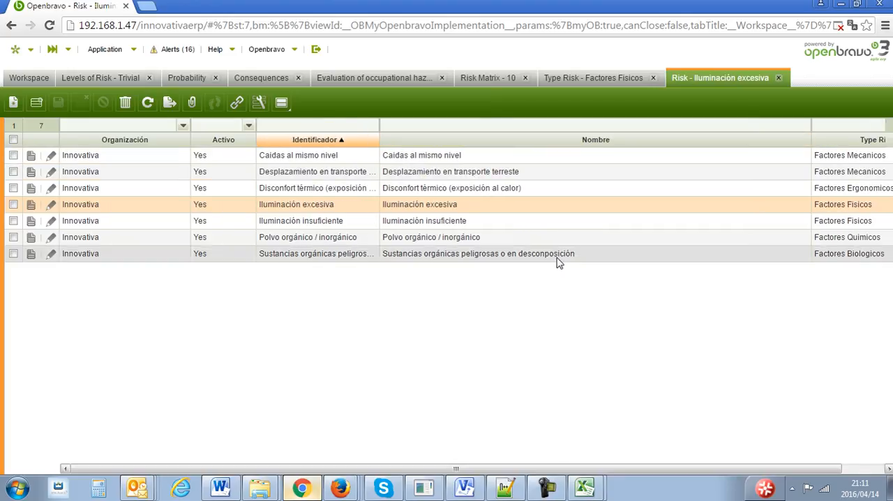
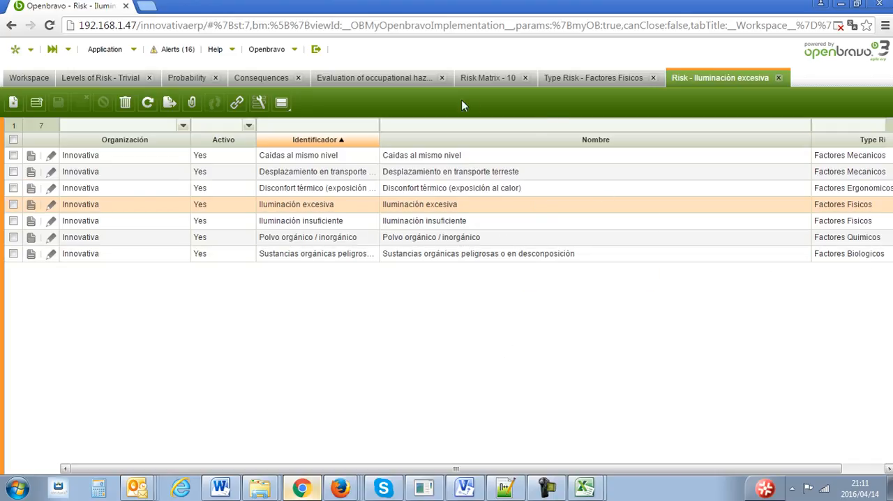
# - Set the risk type in the ABOGADO risk certification to Factores Biologicos and check the risks offered for it
pyautogui.click(507, 77)
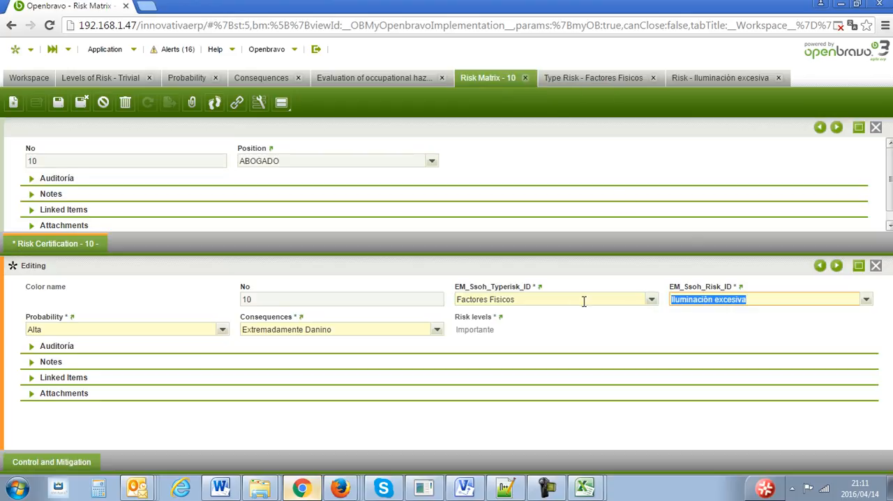
pyautogui.click(651, 299)
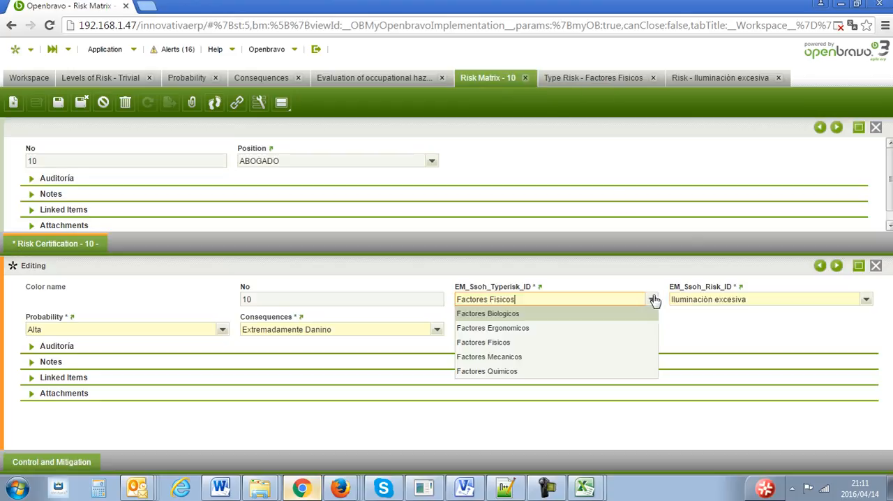
pyautogui.click(590, 314)
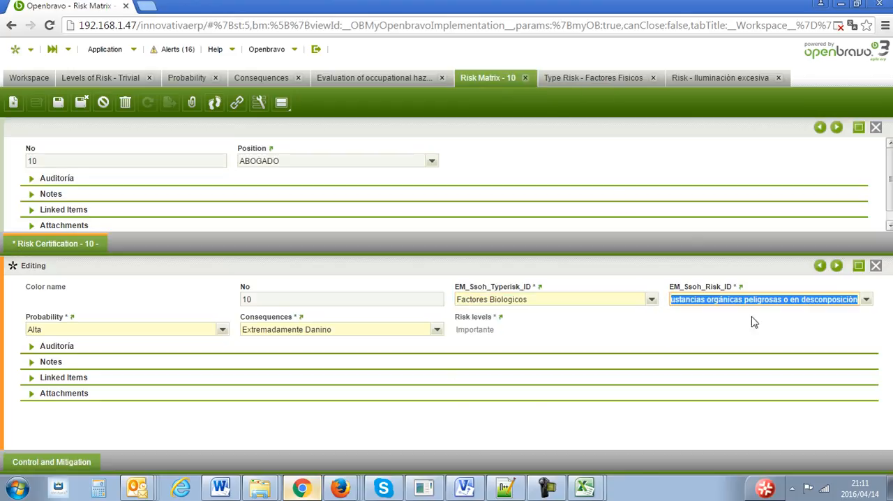
pyautogui.click(866, 301)
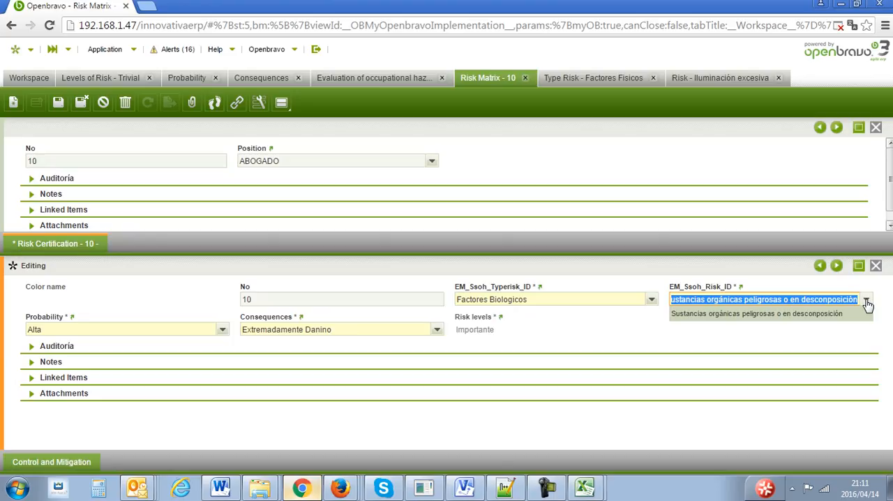
# - Set the certification's risk type to Factores Fisicos and its risk to Iluminación insuficiente
pyautogui.click(650, 299)
pyautogui.click(588, 343)
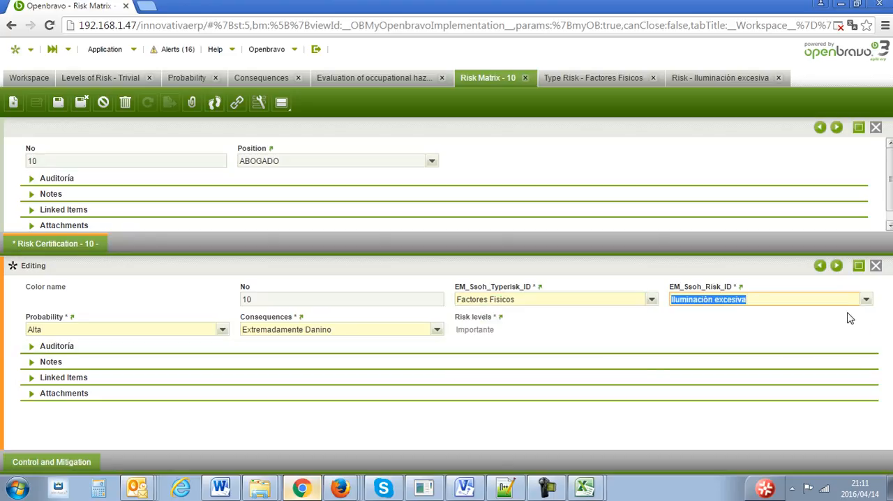
pyautogui.click(868, 303)
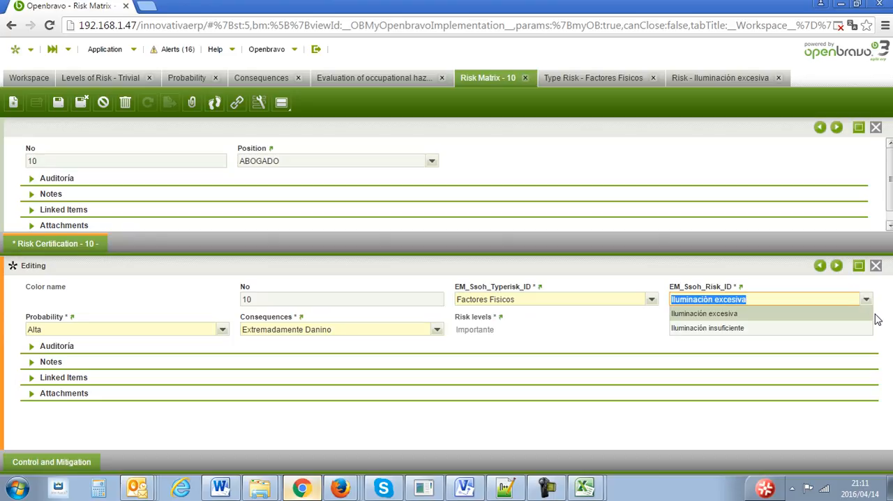
pyautogui.click(814, 330)
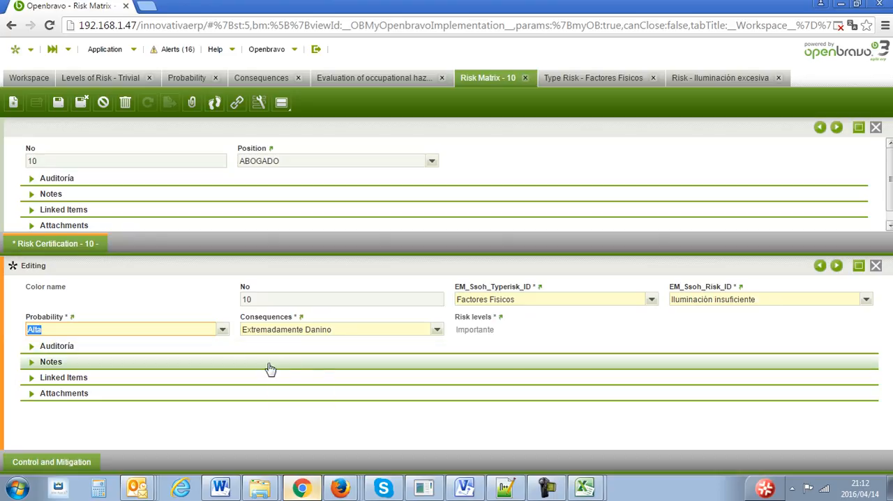
# - Check the probability choices, keep Alta, and close the certification form to return to the grid
pyautogui.click(222, 331)
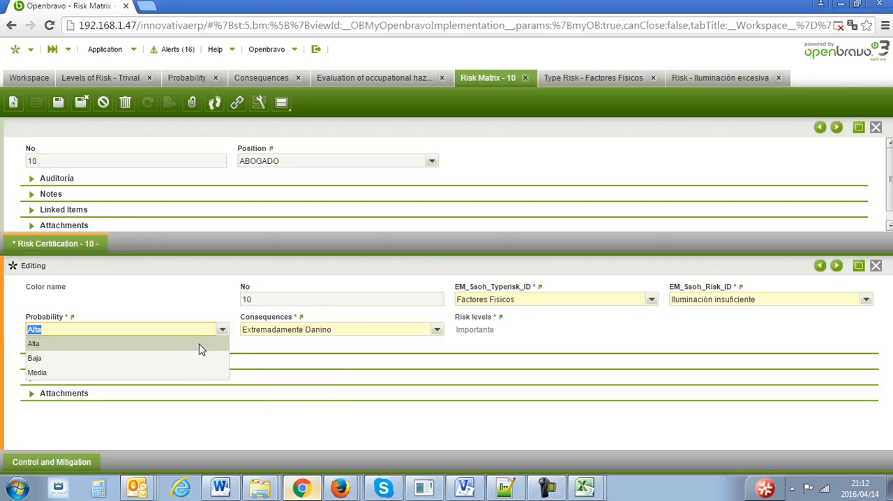
pyautogui.click(410, 323)
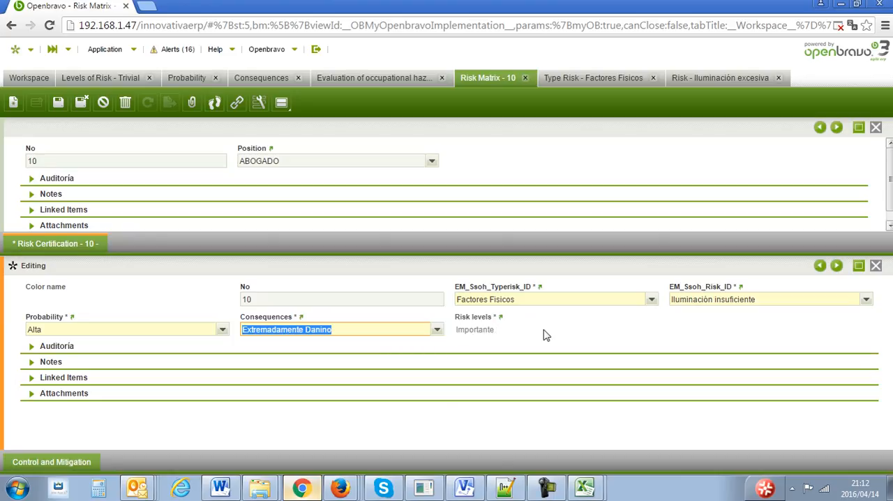
pyautogui.click(876, 266)
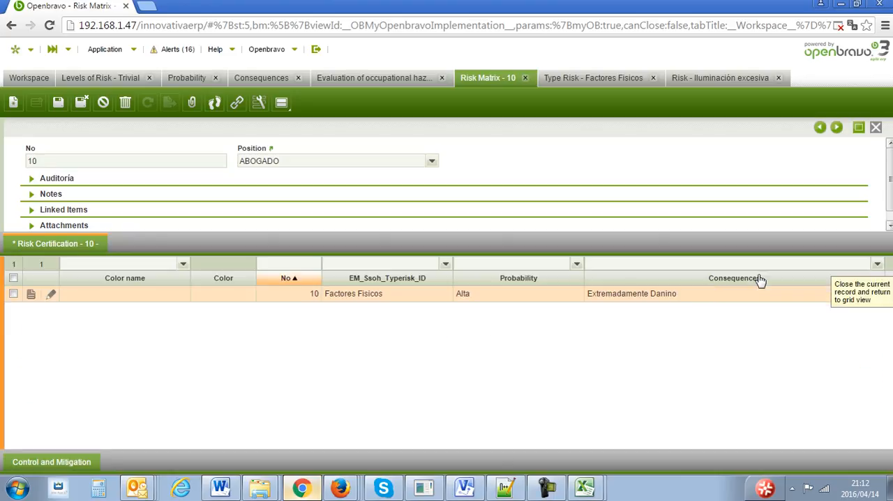
# - Reopen the Factores Fisicos certification and view the fields of a new Control and Mitigation record without saving it
pyautogui.doubleClick(424, 299)
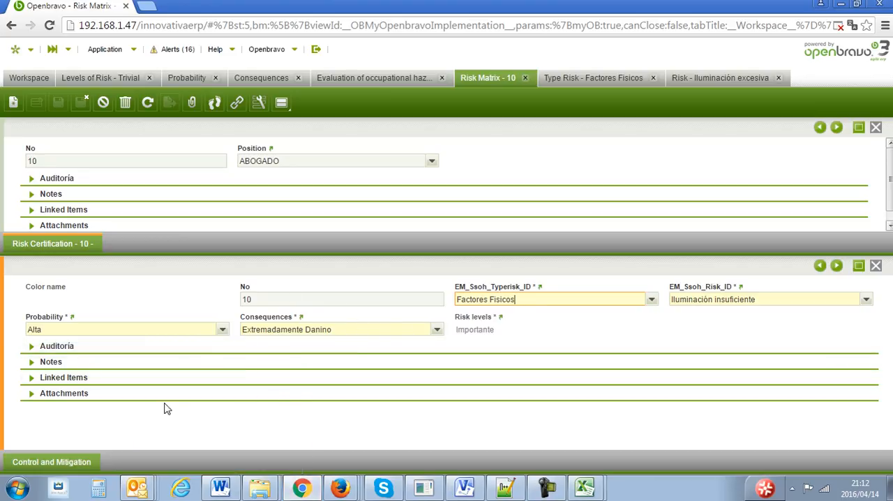
pyautogui.click(72, 463)
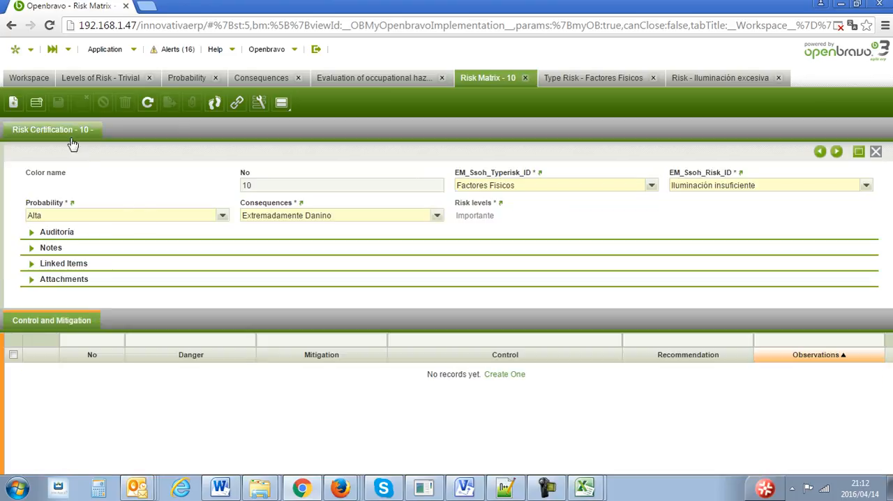
pyautogui.click(14, 103)
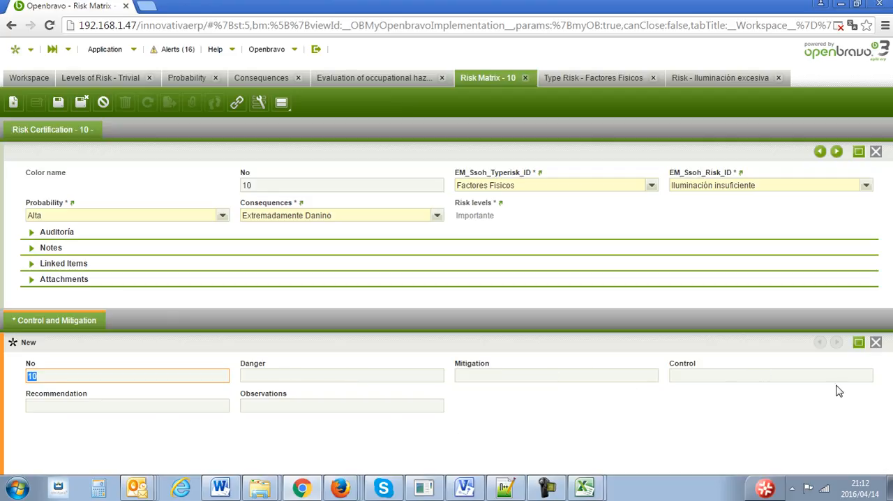
pyautogui.click(875, 341)
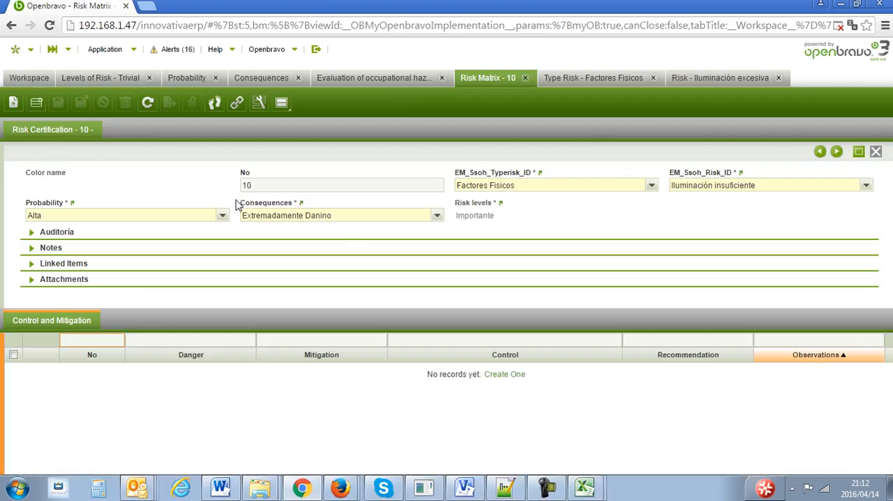
# - Generate the 3x3 Report Matrix of risk with Excel output and no filters
pyautogui.click(108, 49)
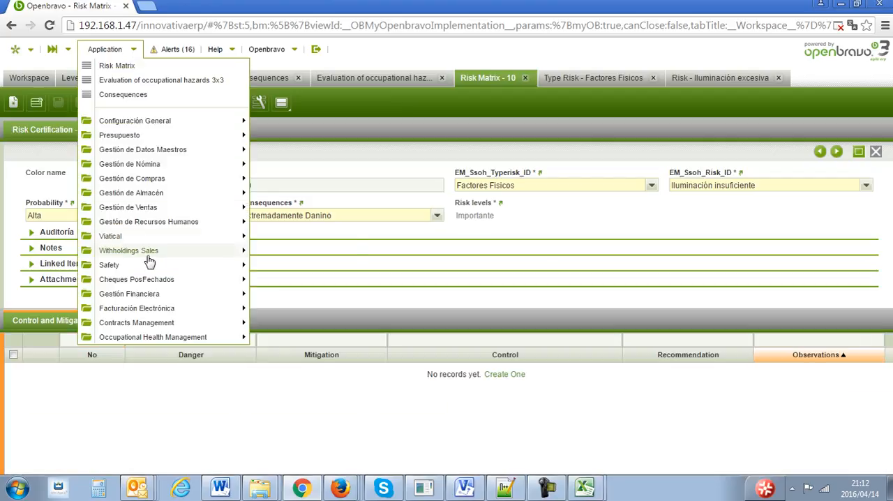
pyautogui.moveTo(155, 264)
pyautogui.moveTo(390, 280)
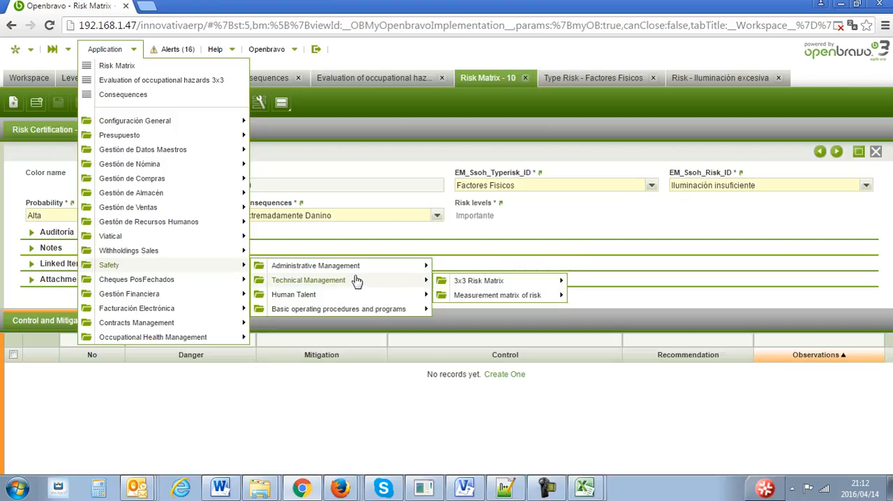
pyautogui.moveTo(480, 280)
pyautogui.moveTo(628, 296)
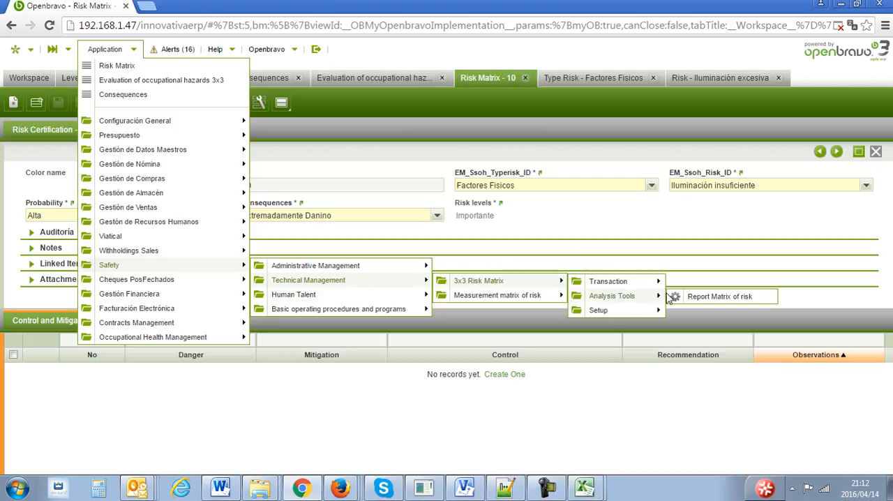
pyautogui.click(713, 299)
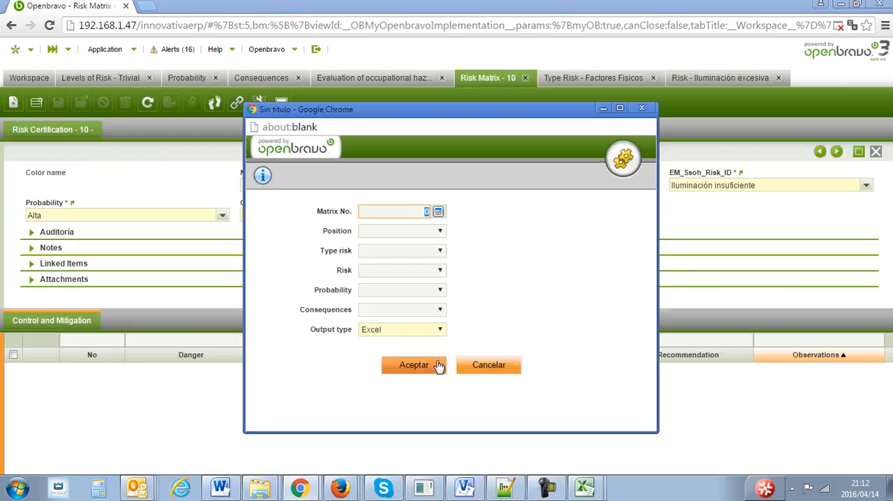
pyautogui.click(434, 366)
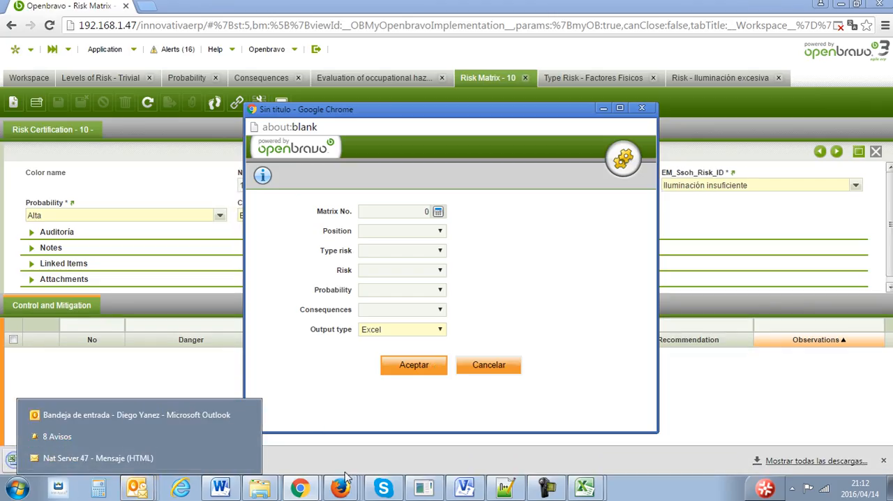
# - Open the downloaded RptSserc_MatrixOfrisk report and bring it up in Excel
pyautogui.click(119, 460)
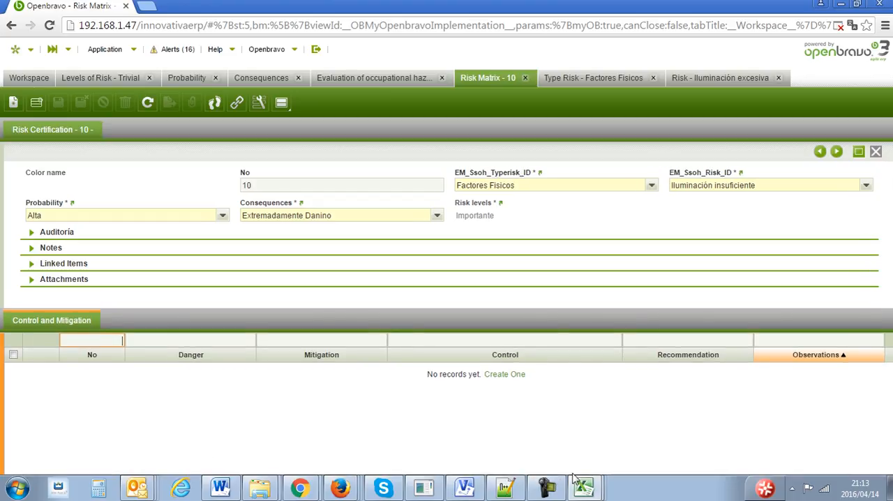
pyautogui.moveTo(584, 486)
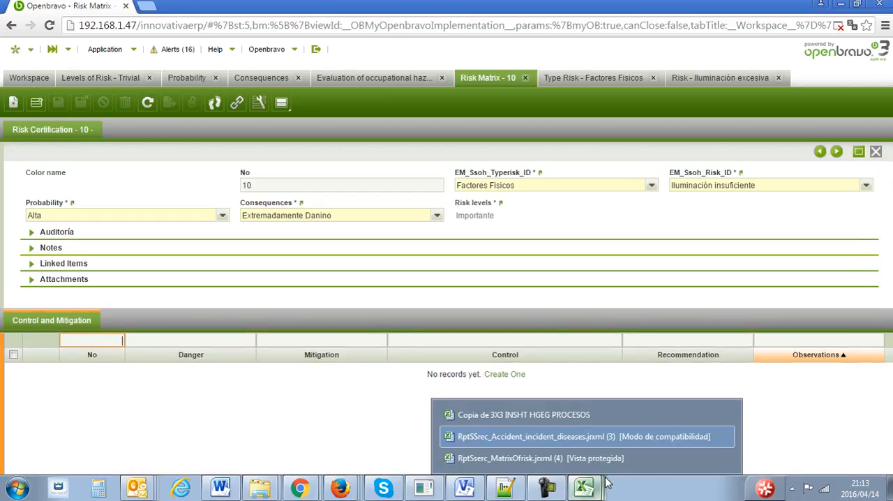
pyautogui.click(598, 459)
# - Examine the risk matrix report's columns, from matrix number and position through probability, consequences, risk level, color and danger
pyautogui.click(545, 291)
pyautogui.press('Left')
pyautogui.press('Left')
pyautogui.press('Left')
pyautogui.press('Left')
pyautogui.press('Right')
pyautogui.press('Right')
pyautogui.press('Right')
pyautogui.press('Right')
pyautogui.press('Right')
pyautogui.press('Right')
pyautogui.press('Right')
pyautogui.press('Right')
pyautogui.press('Right')
pyautogui.press('Right')
pyautogui.press('Right')
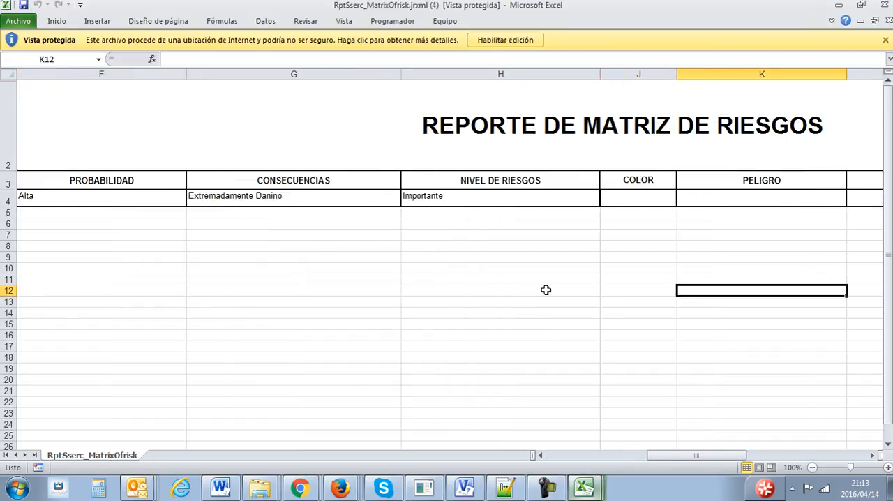
pyautogui.press('Right')
pyautogui.press('Right')
pyautogui.press('Right')
pyautogui.press('Left')
pyautogui.press('Left')
pyautogui.press('Left')
pyautogui.press('Left')
pyautogui.press('Left')
pyautogui.press('Left')
pyautogui.press('Left')
pyautogui.press('Left')
pyautogui.press('Left')
pyautogui.press('Left')
pyautogui.press('Left')
pyautogui.press('Left')
pyautogui.press('Left')
pyautogui.press('Left')
pyautogui.press('Up')
pyautogui.press('Up')
pyautogui.press('Up')
pyautogui.press('Up')
pyautogui.press('Up')
pyautogui.press('Up')
pyautogui.press('Up')
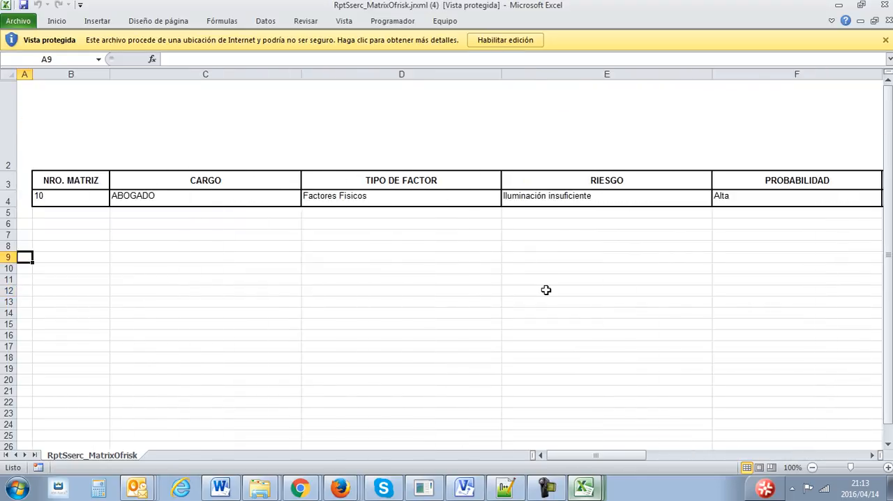
pyautogui.press('Right')
pyautogui.press('Right')
pyautogui.press('Right')
pyautogui.press('Right')
pyautogui.press('Right')
pyautogui.press('Right')
pyautogui.press('Right')
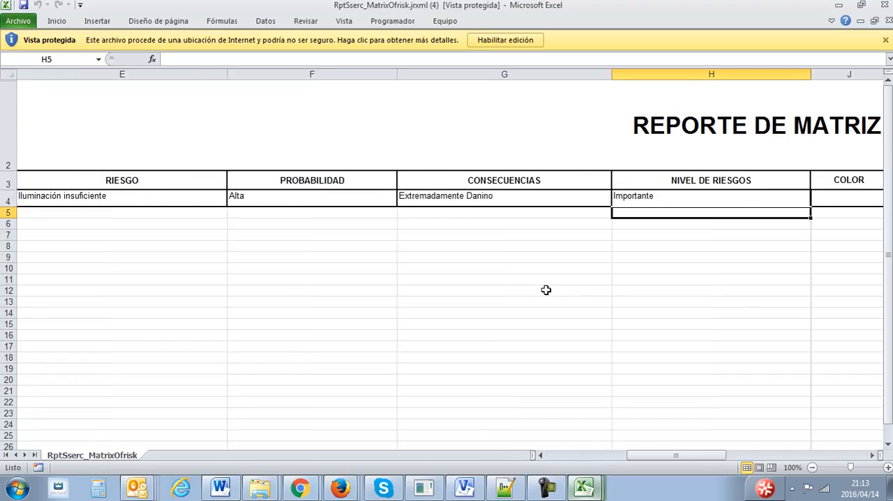
pyautogui.press('Up')
pyautogui.press('Left')
pyautogui.press('Left')
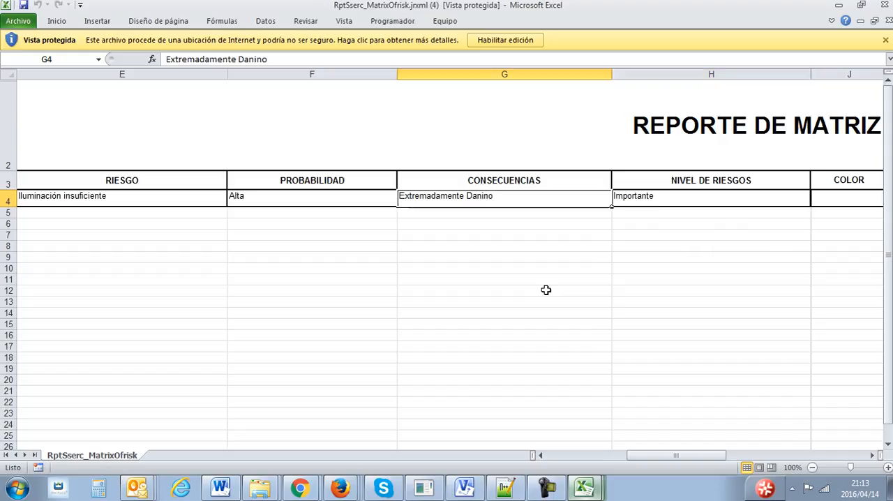
pyautogui.press('Right')
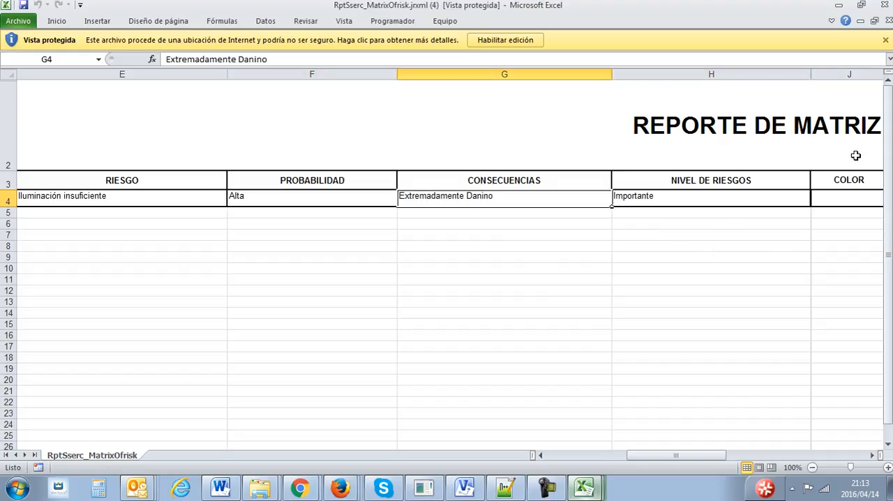
# - Close the risk matrix report, switch back to Chrome and cancel the report parameter window
pyautogui.click(889, 23)
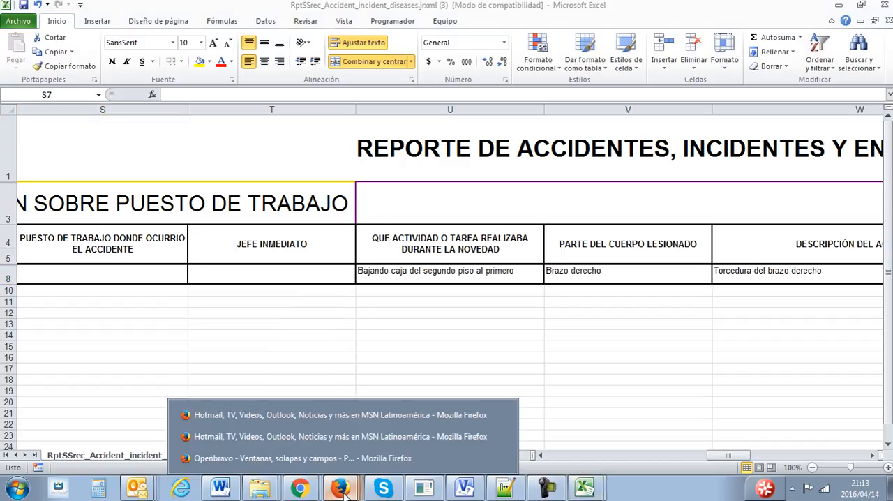
pyautogui.moveTo(304, 479)
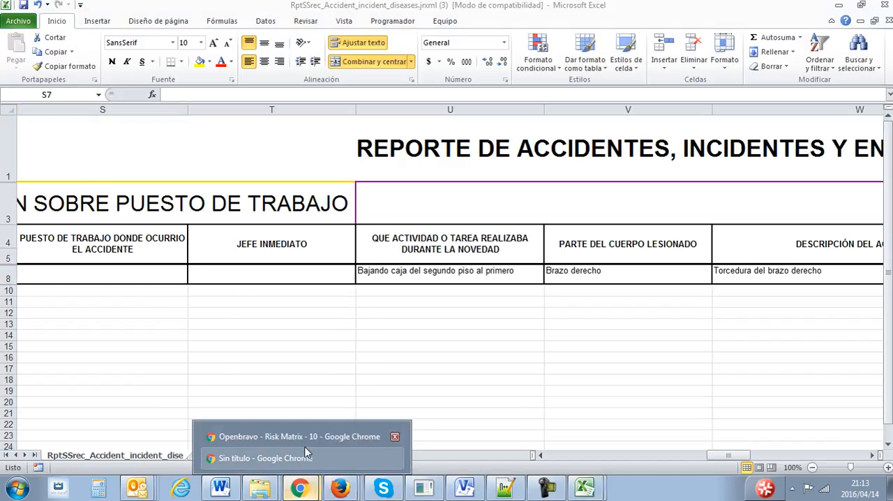
pyautogui.click(304, 460)
pyautogui.click(491, 364)
pyautogui.moveTo(301, 486)
pyautogui.click(307, 461)
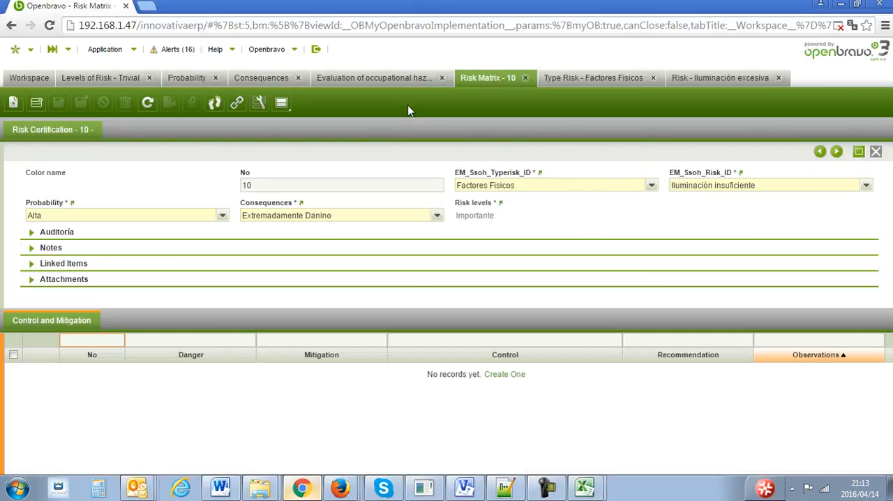
# - Close the Risk Matrix, Type Risk, Risk, Evaluation of occupational hazards, Consequences, Probability and Levels of Risk views
pyautogui.click(526, 78)
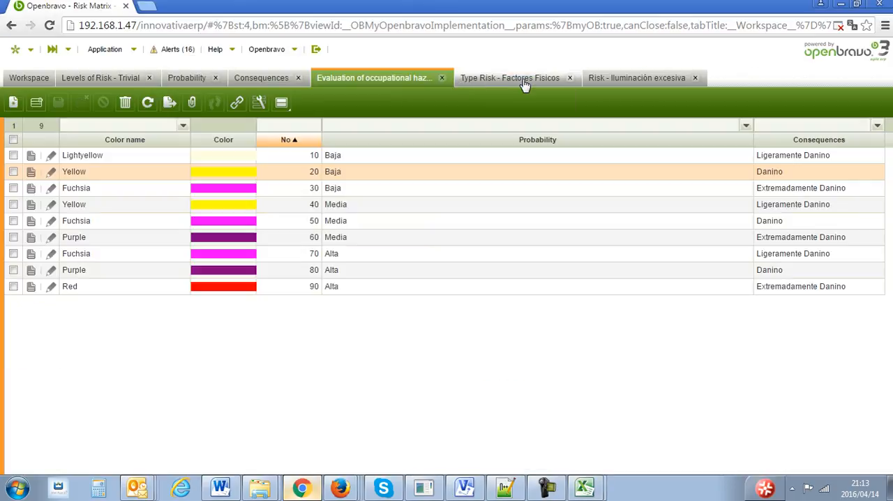
pyautogui.click(570, 77)
pyautogui.click(569, 77)
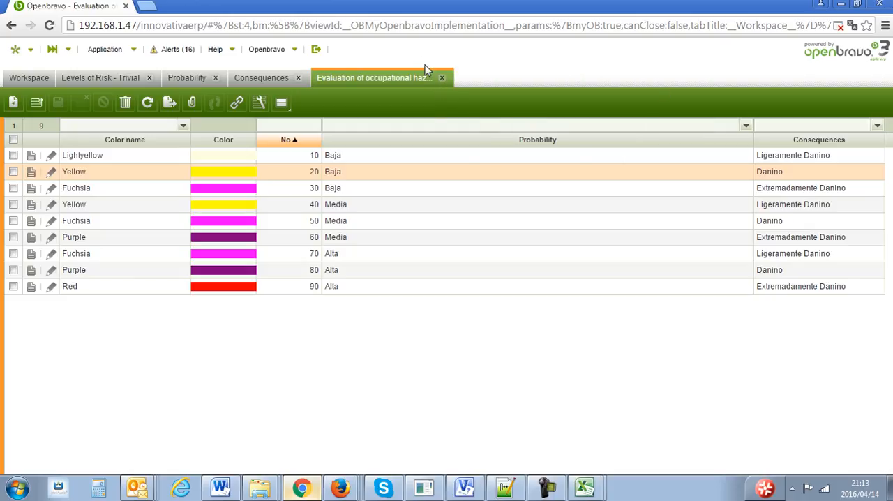
pyautogui.click(441, 78)
pyautogui.click(297, 77)
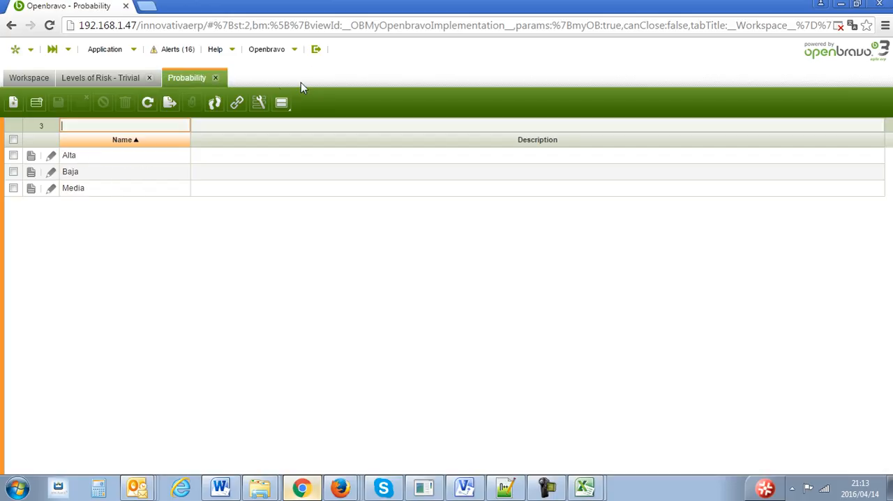
pyautogui.click(215, 77)
pyautogui.click(148, 78)
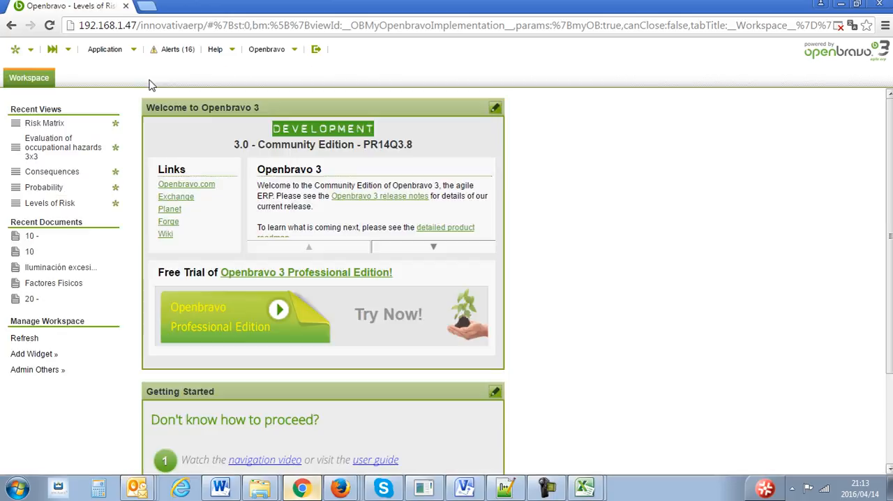
# - Open the Assessment Methodology window from the Measurement matrix of risk setup under Safety's Technical Management
pyautogui.click(124, 56)
pyautogui.moveTo(183, 269)
pyautogui.moveTo(355, 287)
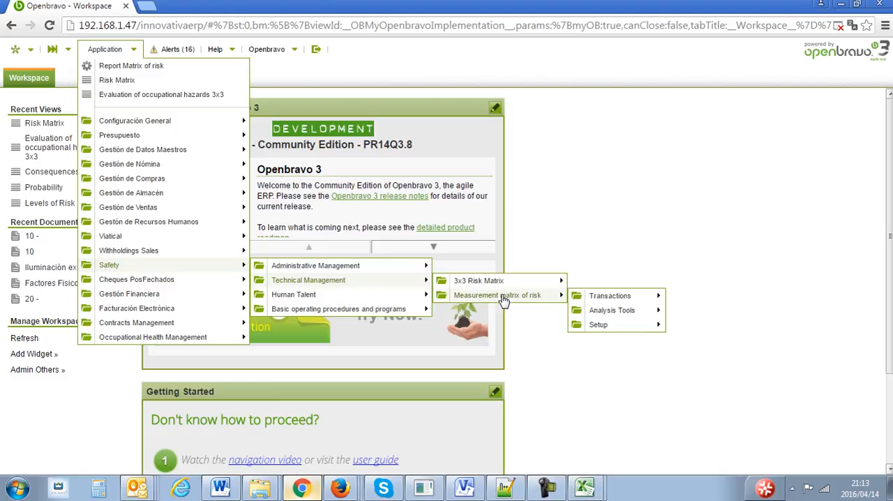
pyautogui.moveTo(628, 324)
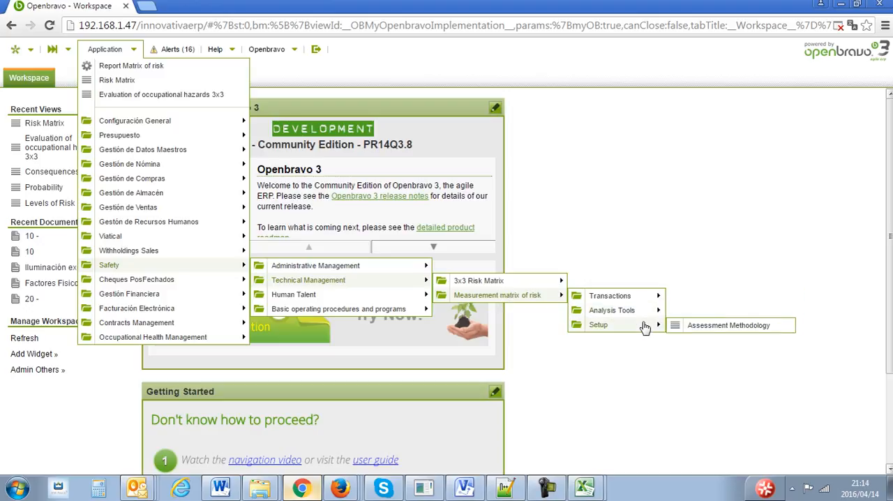
pyautogui.click(719, 326)
pyautogui.moveTo(542, 269); pyautogui.dragTo(433, 209)
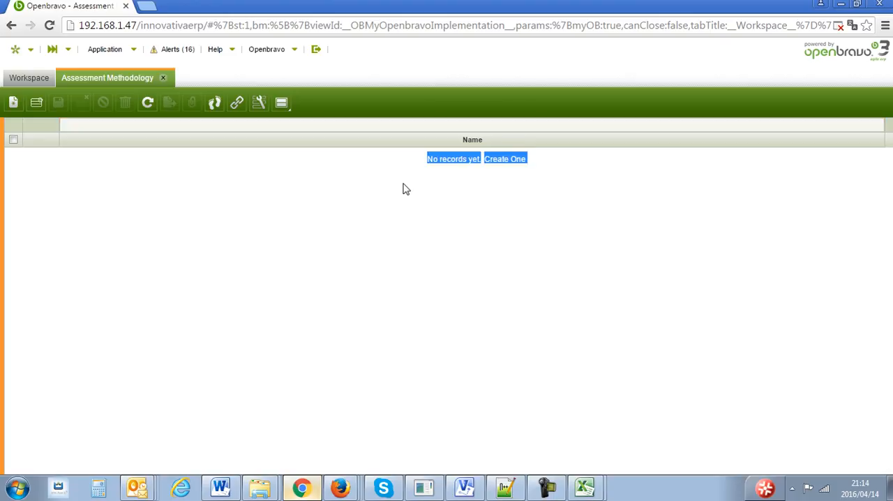
pyautogui.click(109, 160)
# - Create an assessment methodology record named Método 1 and save it
pyautogui.click(13, 103)
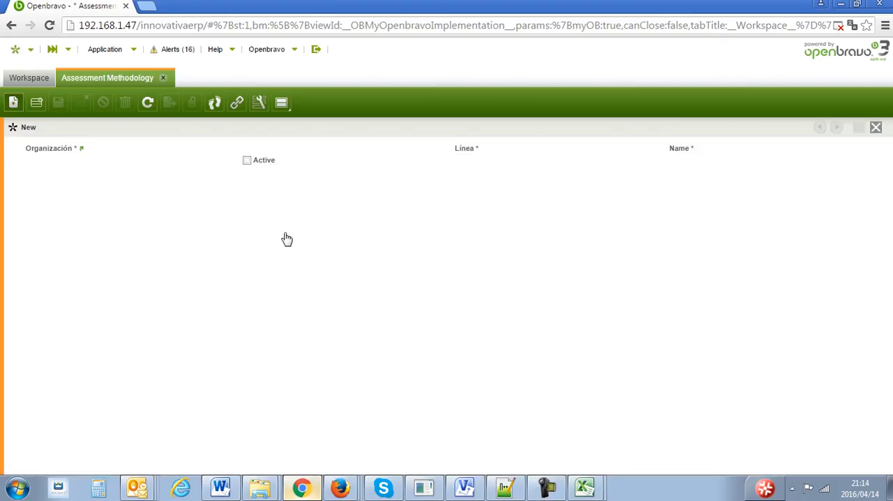
pyautogui.click(702, 161)
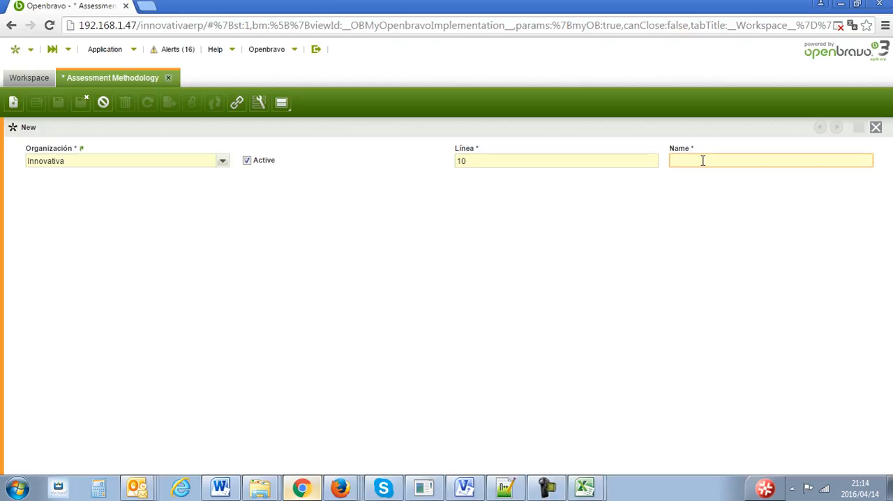
pyautogui.write('M')
pyautogui.press('BackSpace')
pyautogui.click(58, 103)
# - Open the Measurement matrix of risk transaction window under Safety's Technical Management
pyautogui.click(112, 50)
pyautogui.moveTo(199, 265)
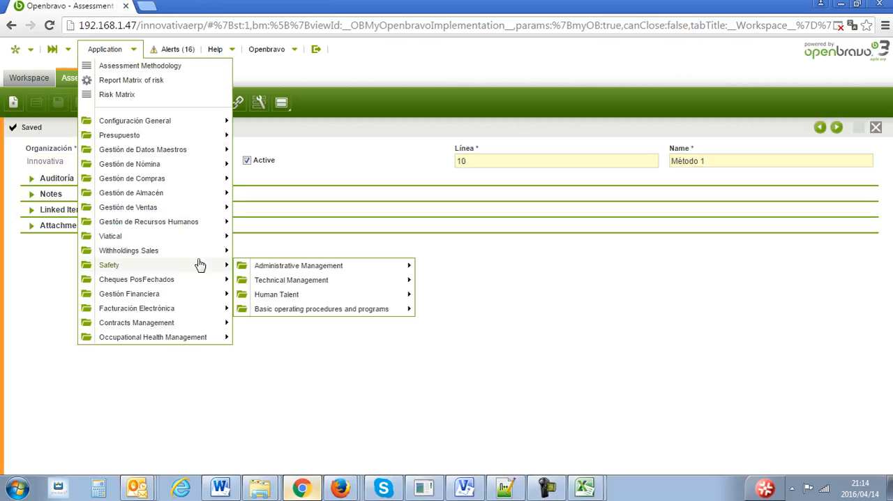
pyautogui.moveTo(313, 279)
pyautogui.moveTo(469, 297)
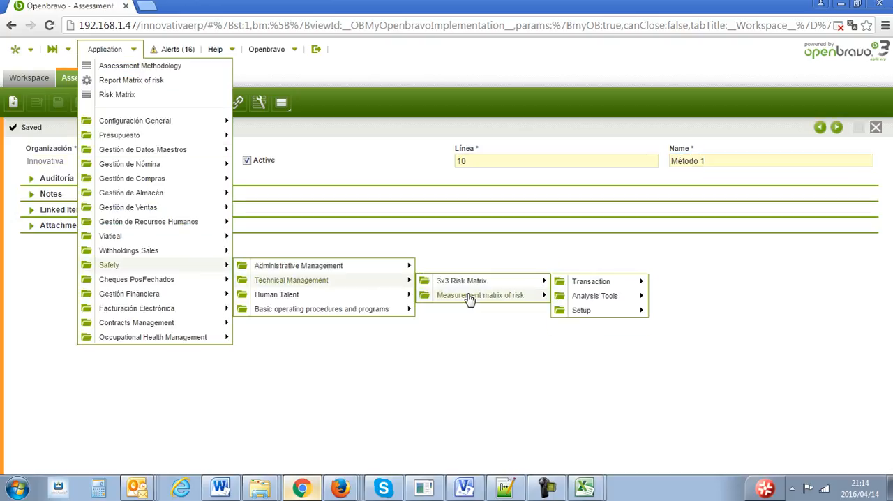
pyautogui.moveTo(613, 314)
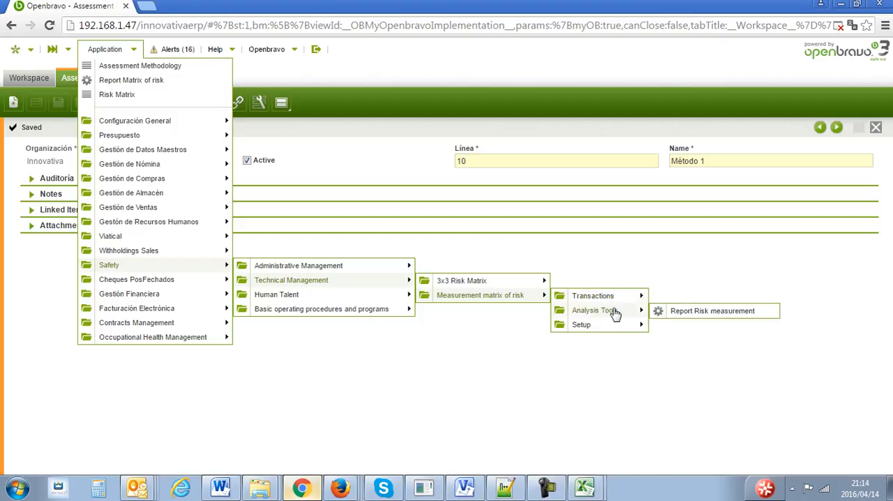
pyautogui.moveTo(611, 298)
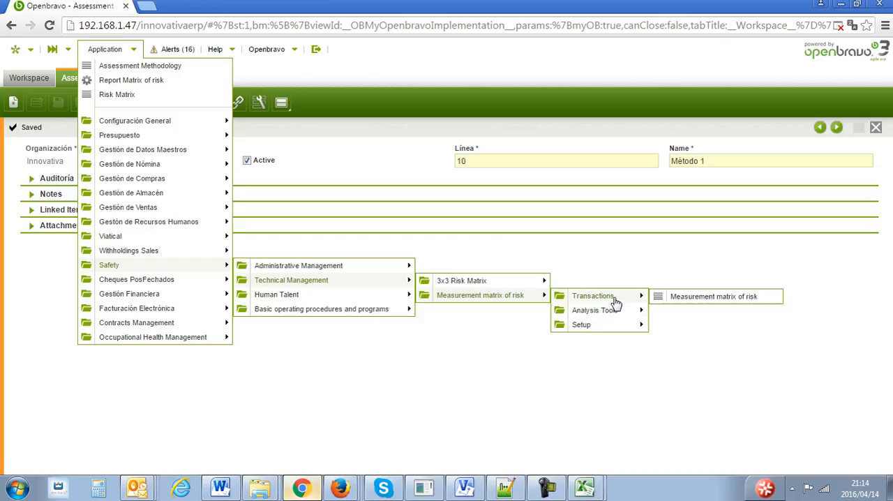
pyautogui.click(682, 297)
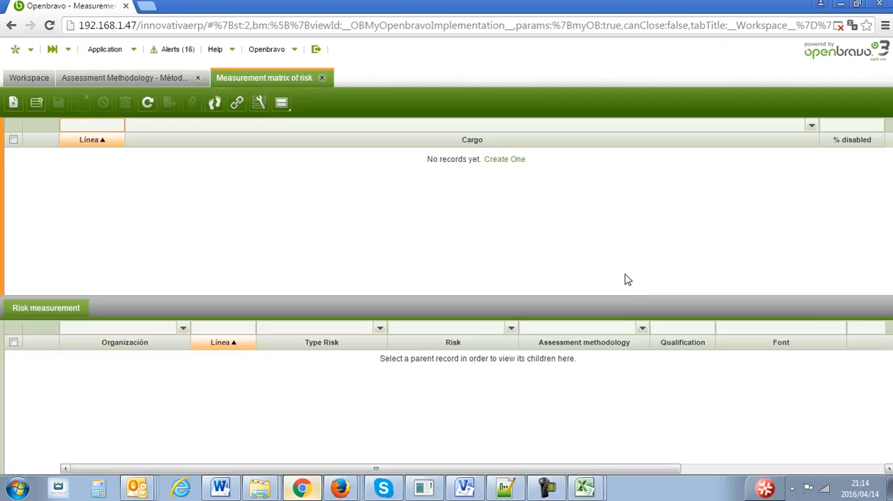
# - Start a new measurement matrix record for the position ABOGADO with gender Female
pyautogui.click(14, 104)
pyautogui.click(651, 162)
pyautogui.press('Tab')
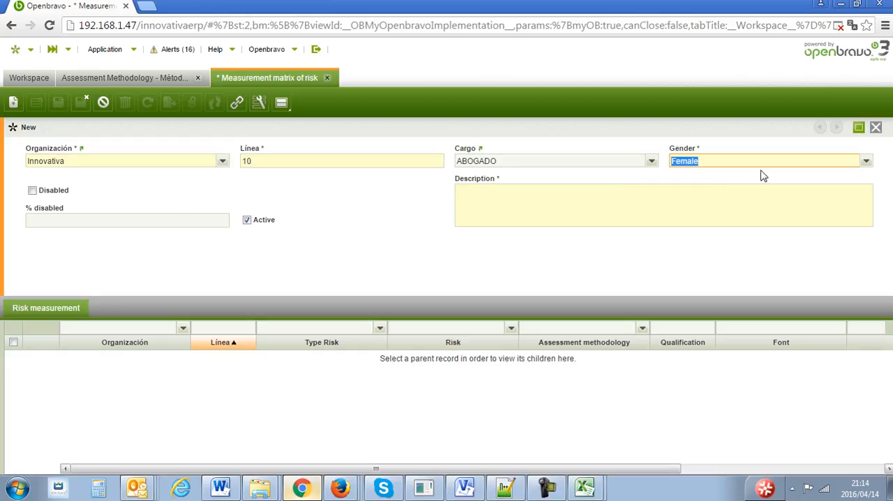
pyautogui.click(866, 164)
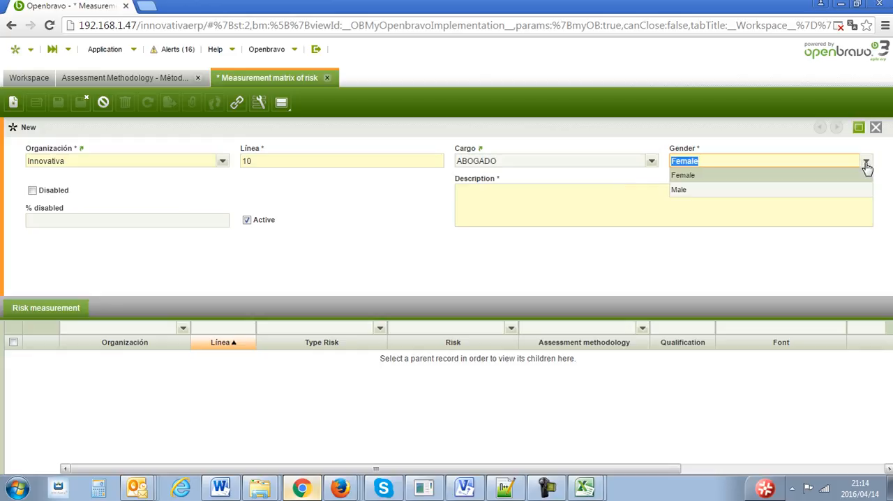
pyautogui.click(786, 175)
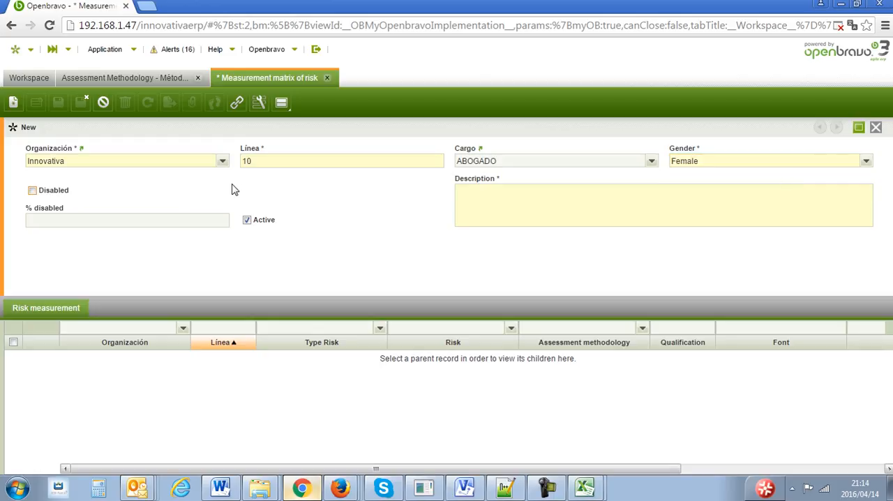
# - Mark the matrix record as disabled at 60 percent, enter the description Descripcion and save the record
pyautogui.click(32, 191)
pyautogui.click(210, 220)
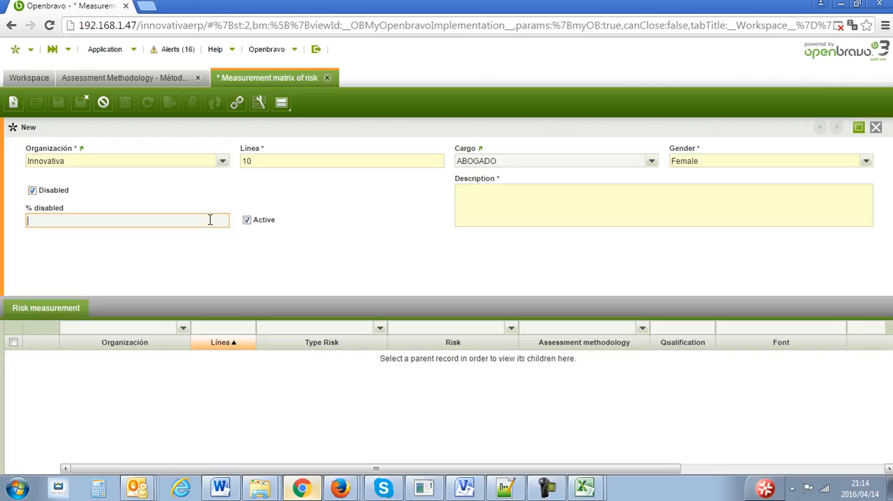
pyautogui.press('Tab')
pyautogui.click(506, 208)
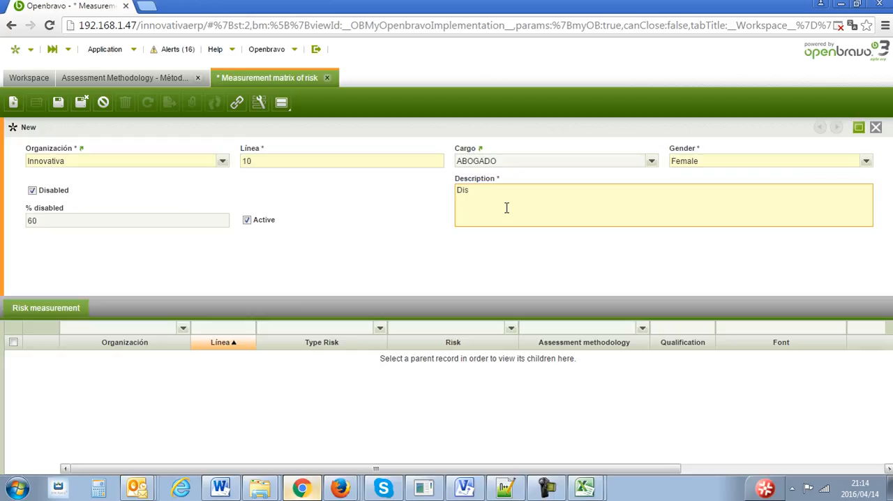
pyautogui.write('Descripcion')
pyautogui.click(59, 102)
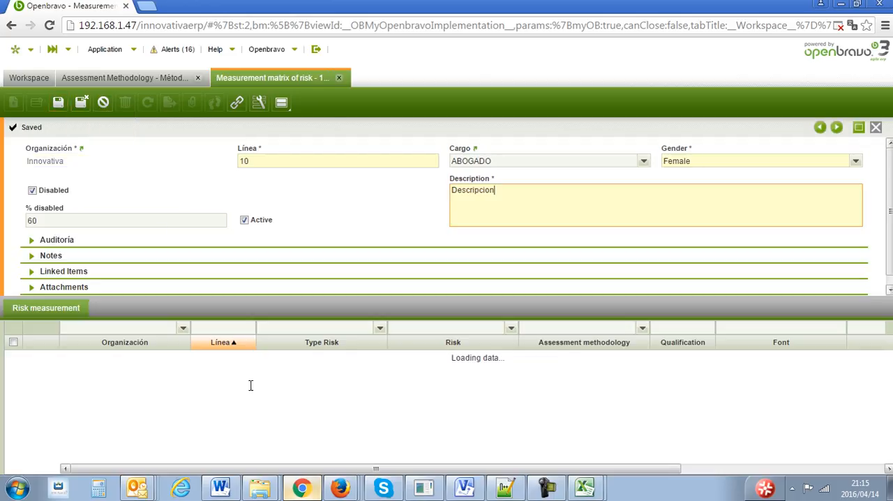
# - Start a new risk measurement under the matrix with type Factores Fisicos and risk Iluminación insuficiente
pyautogui.click(375, 413)
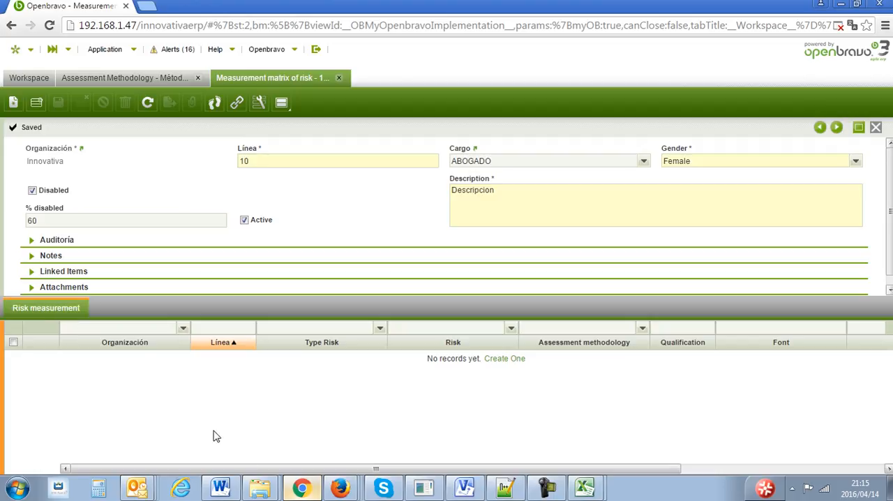
pyautogui.click(13, 103)
pyautogui.press('Tab')
pyautogui.click(651, 363)
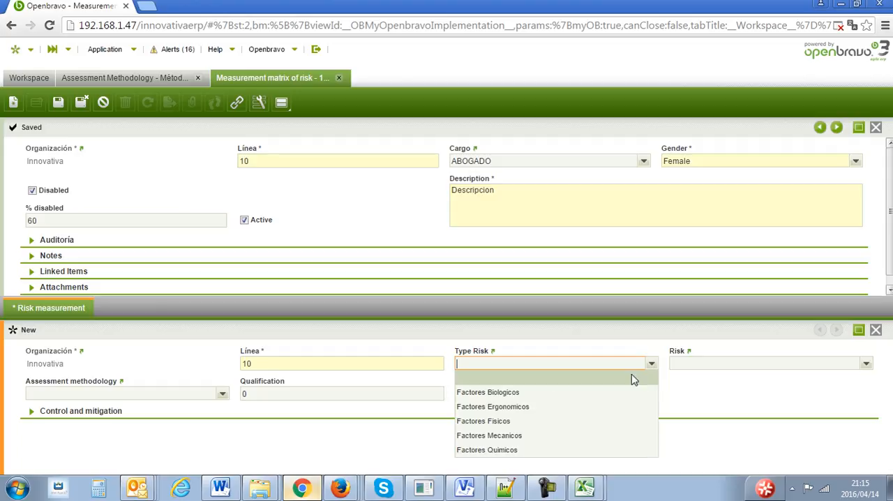
pyautogui.click(604, 422)
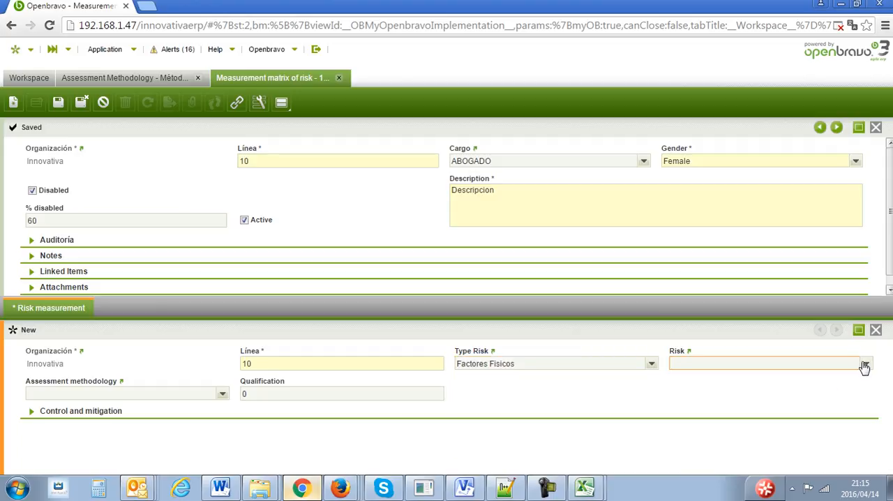
pyautogui.click(865, 364)
pyautogui.click(827, 405)
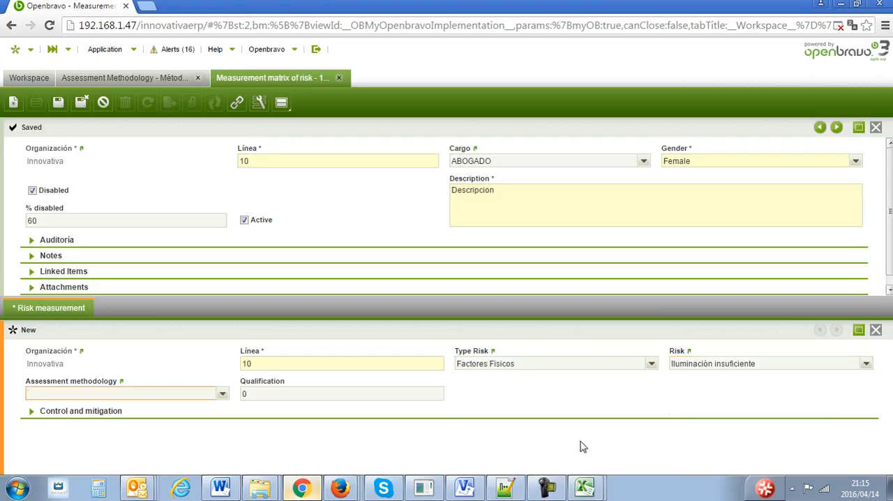
# - Save the risk measurement with assessment methodology Método 1 and qualification 10, and expand its Control and mitigation section
pyautogui.click(222, 393)
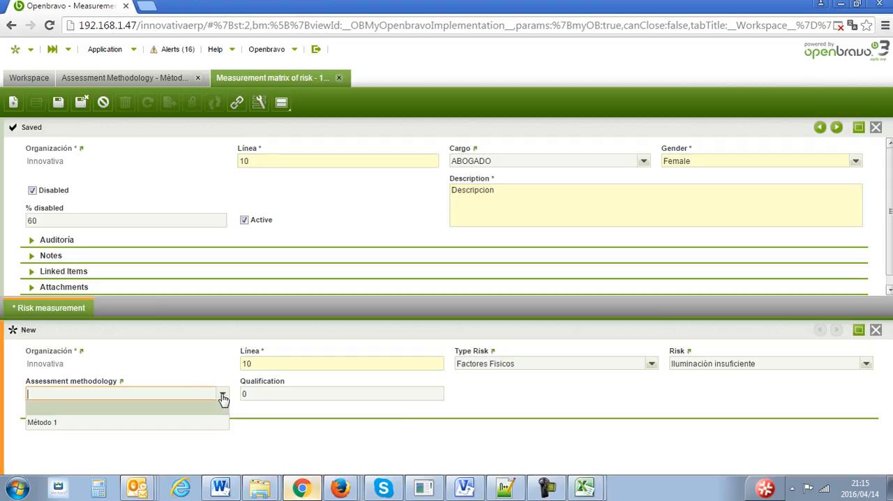
pyautogui.click(200, 422)
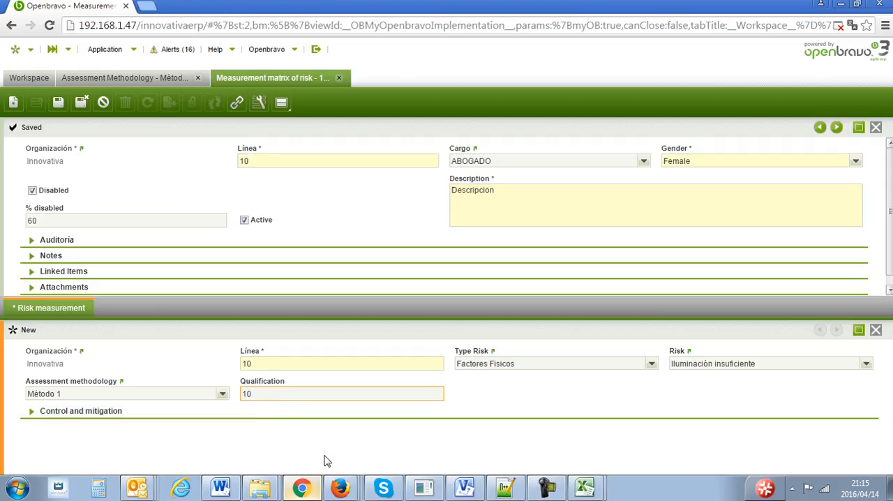
pyautogui.click(58, 102)
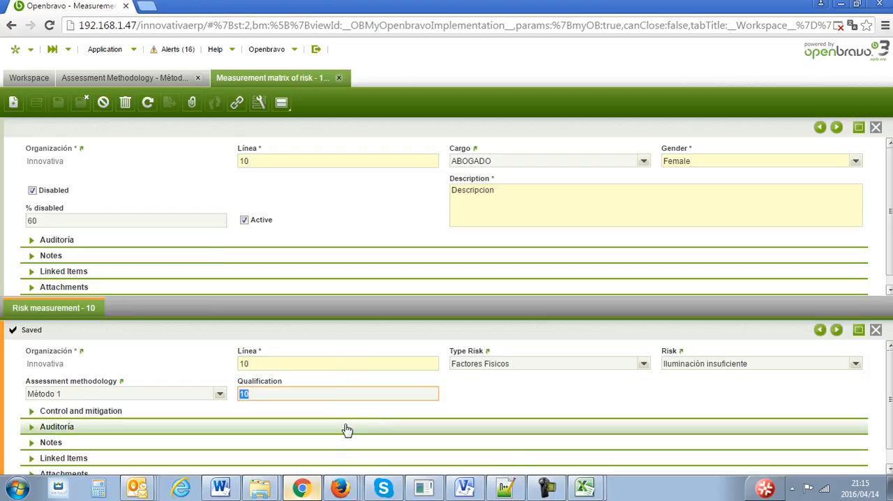
pyautogui.click(33, 412)
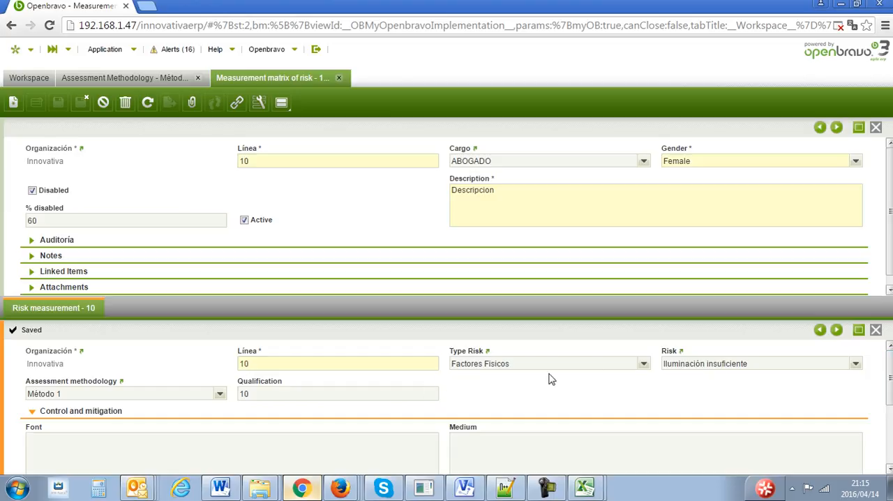
pyautogui.moveTo(891, 373)
pyautogui.mouseDown()
pyautogui.moveTo(890, 423)
pyautogui.moveTo(891, 374)
pyautogui.mouseUp()
# - Open the Report Risk measurement parameter window from the Measurement matrix of risk analysis tools
pyautogui.click(134, 53)
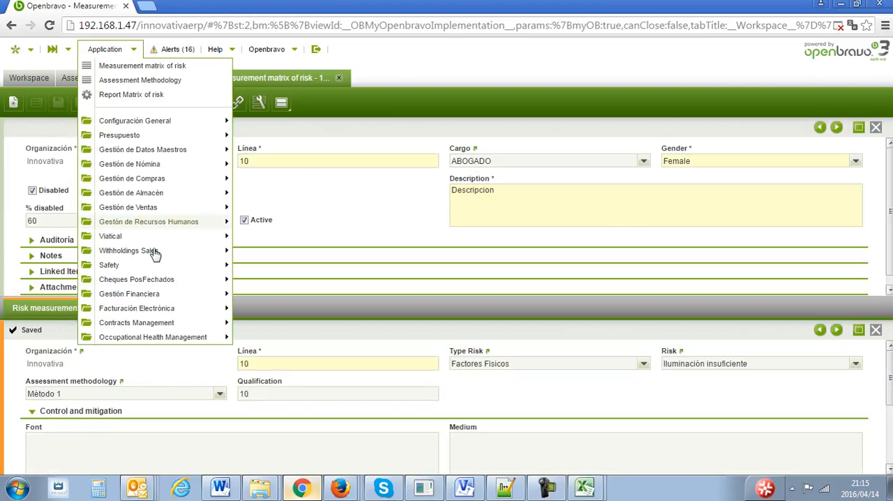
pyautogui.moveTo(157, 258)
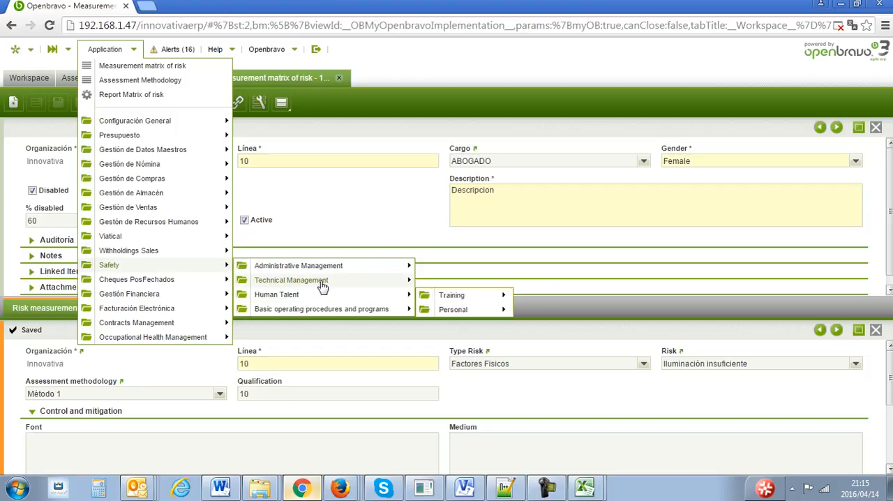
pyautogui.moveTo(328, 279)
pyautogui.moveTo(467, 297)
pyautogui.moveTo(599, 310)
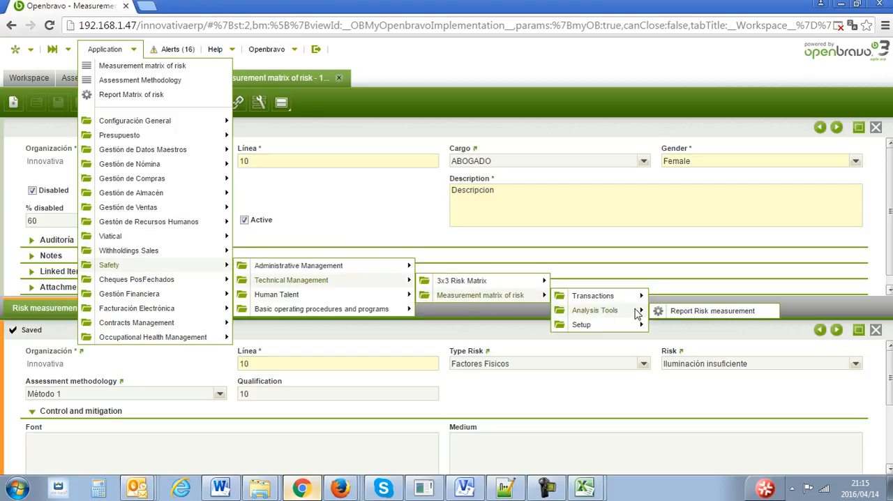
pyautogui.click(692, 312)
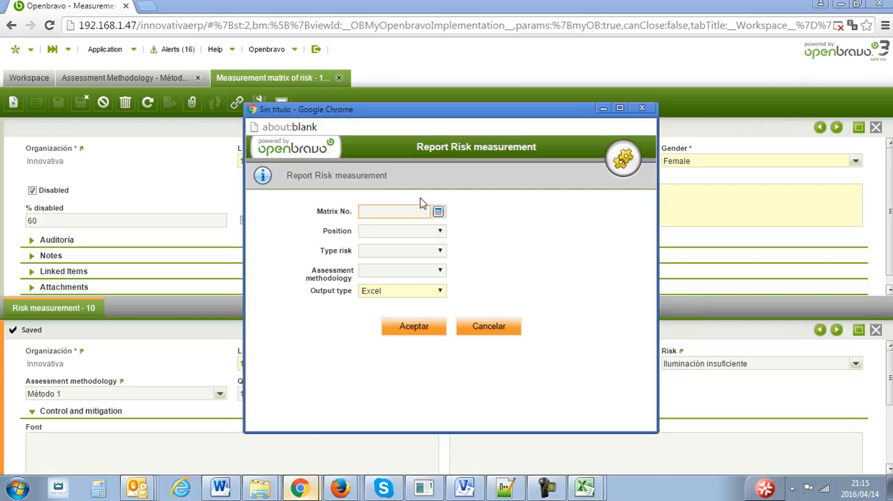
# - Generate the unfiltered risk measurement report as Excel, open the downloaded file and enable editing
pyautogui.click(423, 332)
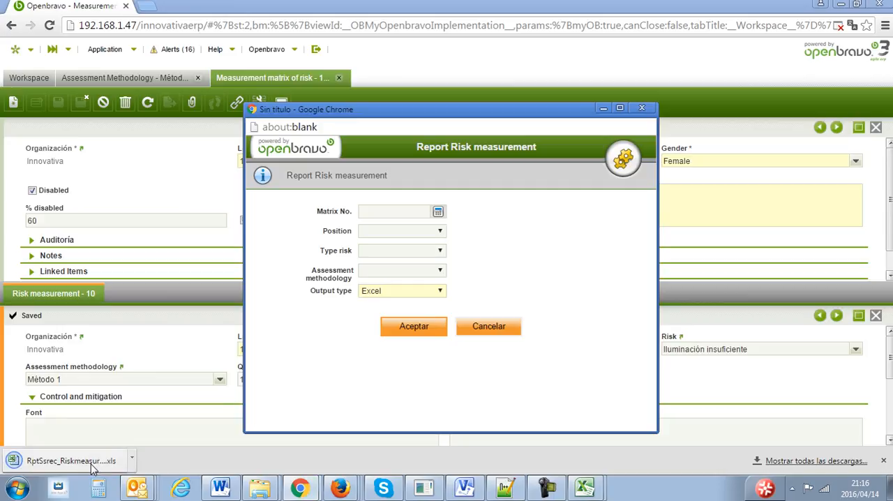
pyautogui.click(93, 466)
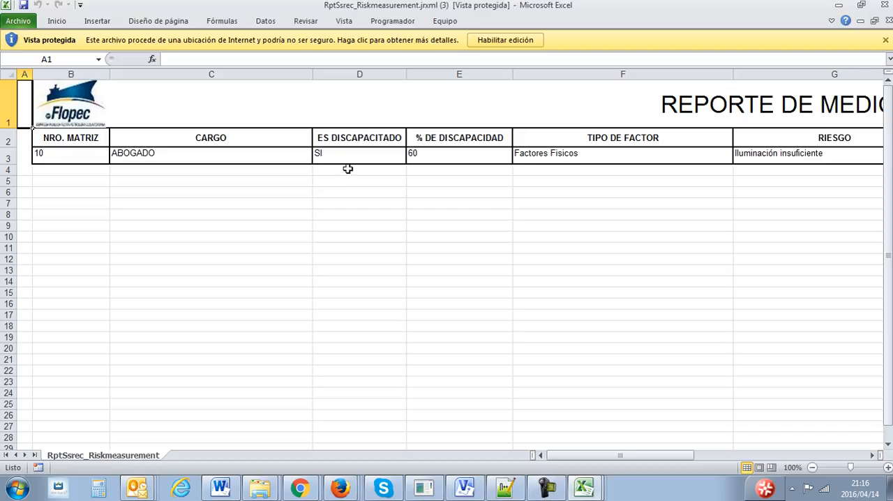
pyautogui.click(512, 41)
# - Review the exported risk measurement row across its columns, from NRO. MATRIZ and CARGO through METODOLOGÍA and CALIFICACIÓN to RECEPTOR
pyautogui.click(530, 192)
pyautogui.press('Right')
pyautogui.press('Right')
pyautogui.press('Right')
pyautogui.press('Right')
pyautogui.press('Right')
pyautogui.press('Right')
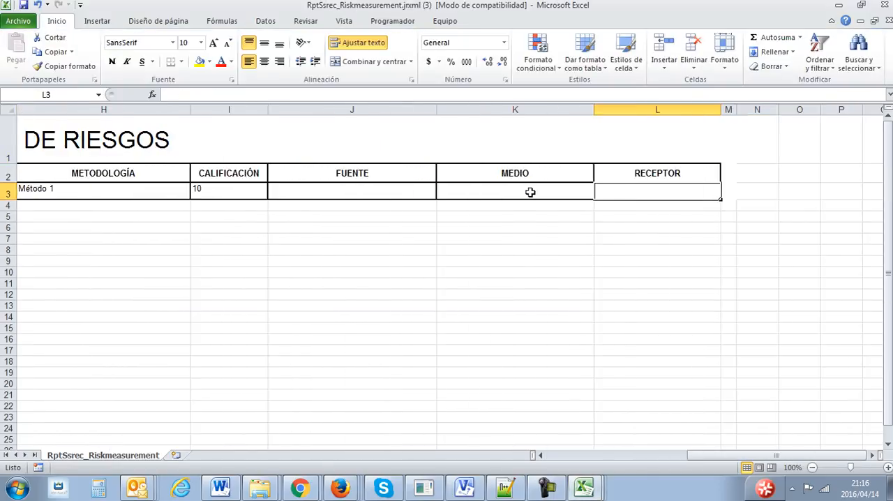
pyautogui.press('Left')
pyautogui.press('Left')
pyautogui.press('Left')
pyautogui.press('Left')
pyautogui.press('Left')
pyautogui.press('Left')
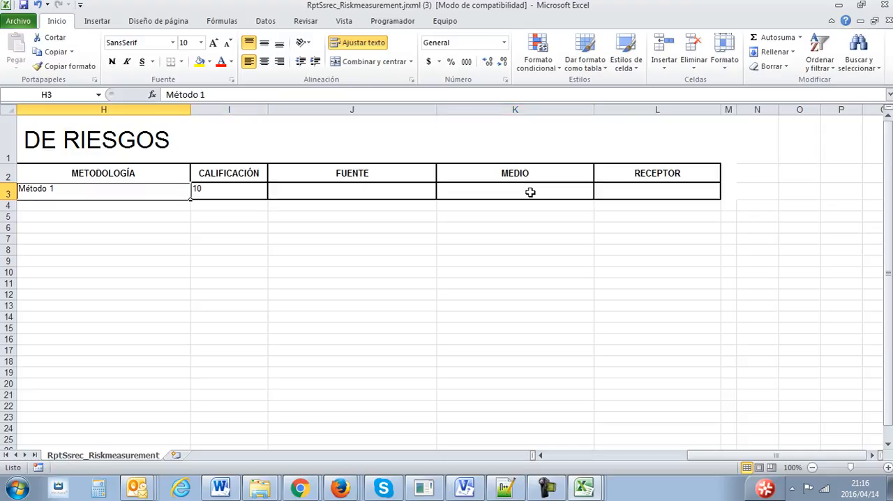
pyautogui.press('Left')
pyautogui.press('Left')
pyautogui.press('Left')
pyautogui.press('Left')
pyautogui.press('Left')
pyautogui.press('Right')
pyautogui.press('Right')
pyautogui.press('Right')
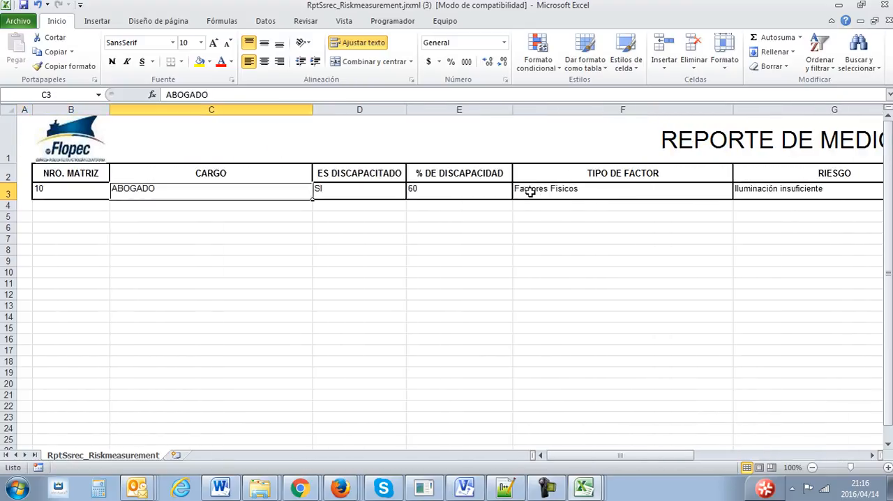
pyautogui.press('Left')
pyautogui.press('Left')
pyautogui.press('Left')
pyautogui.press('Right')
pyautogui.press('Right')
pyautogui.press('Right')
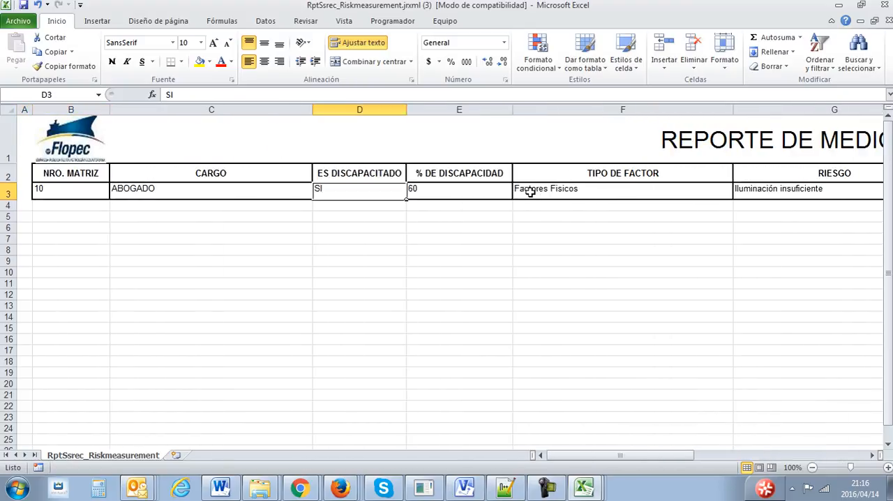
# - Switch back to Openbravo in Chrome, closing the untitled browser window and the open Measurement matrix of risk and Assessment Methodology views
pyautogui.moveTo(311, 489)
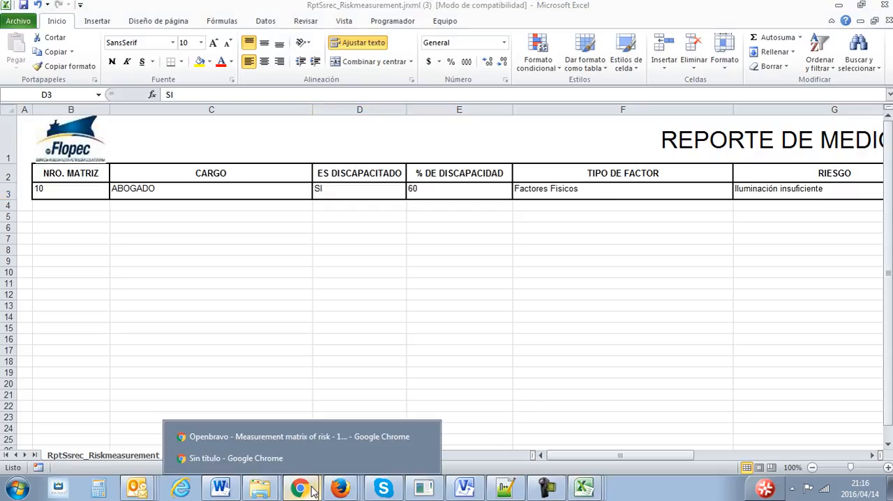
pyautogui.click(309, 457)
pyautogui.click(491, 325)
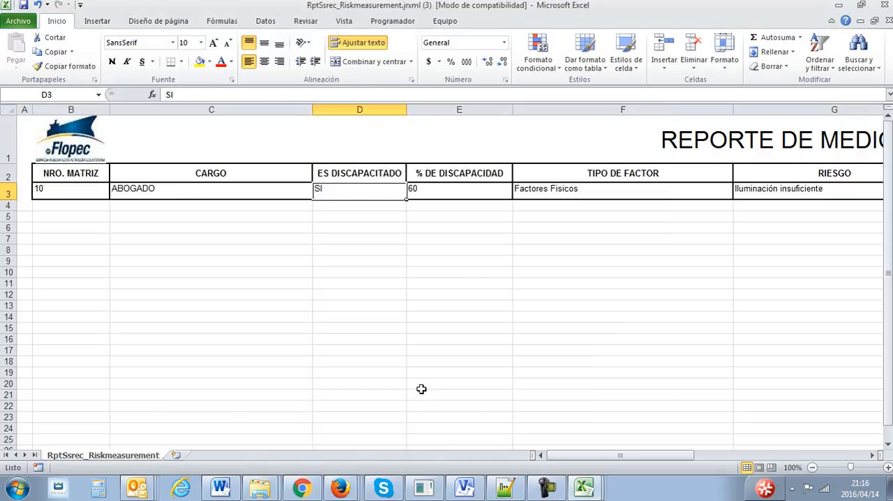
pyautogui.click(315, 488)
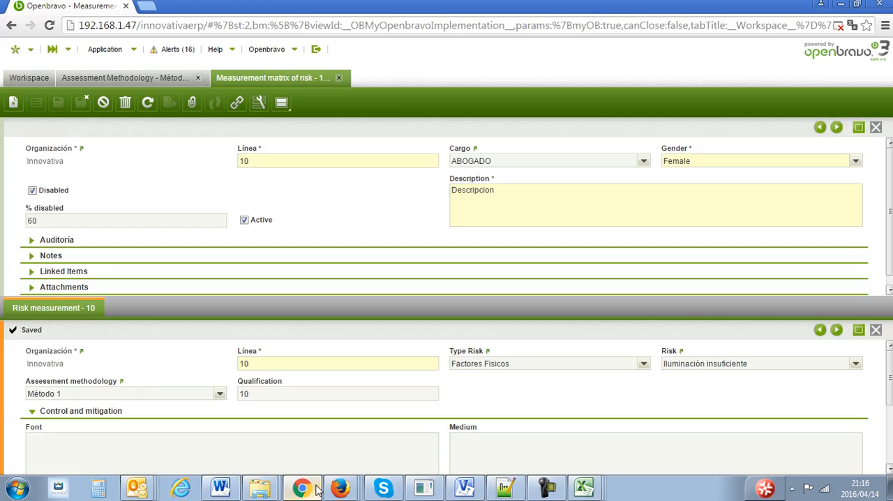
pyautogui.click(341, 78)
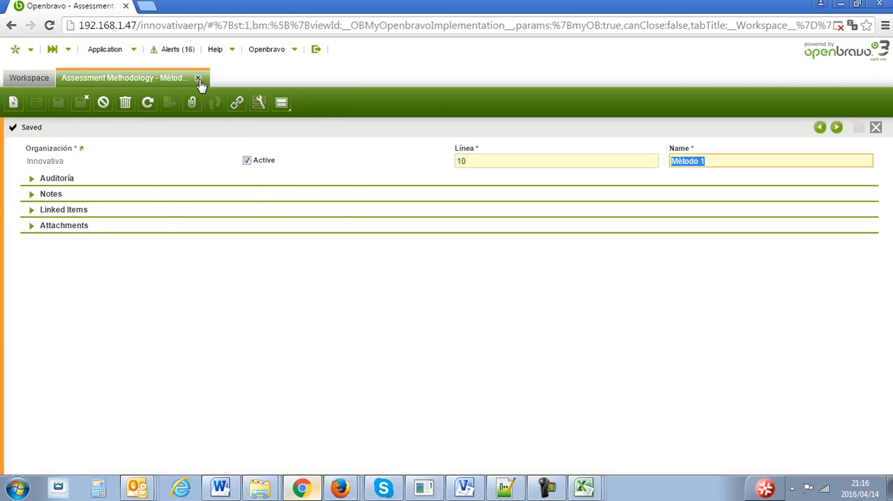
pyautogui.click(198, 78)
pyautogui.click(127, 52)
pyautogui.moveTo(143, 272)
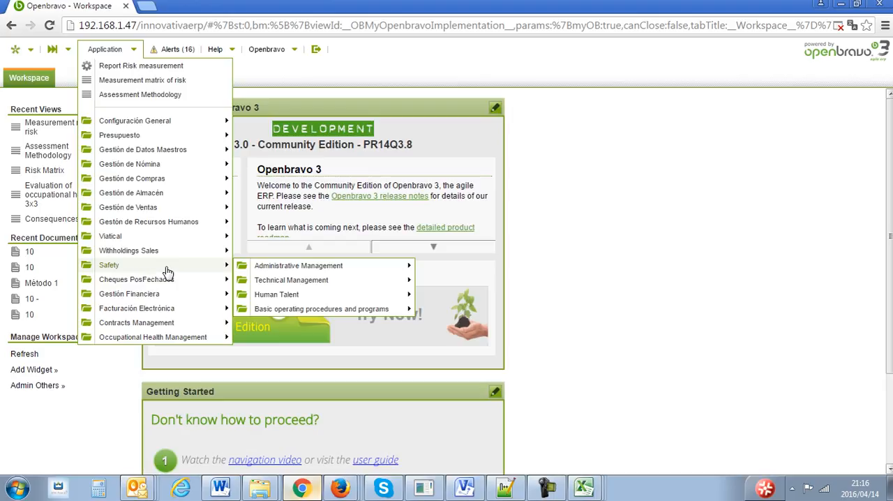
pyautogui.moveTo(369, 267)
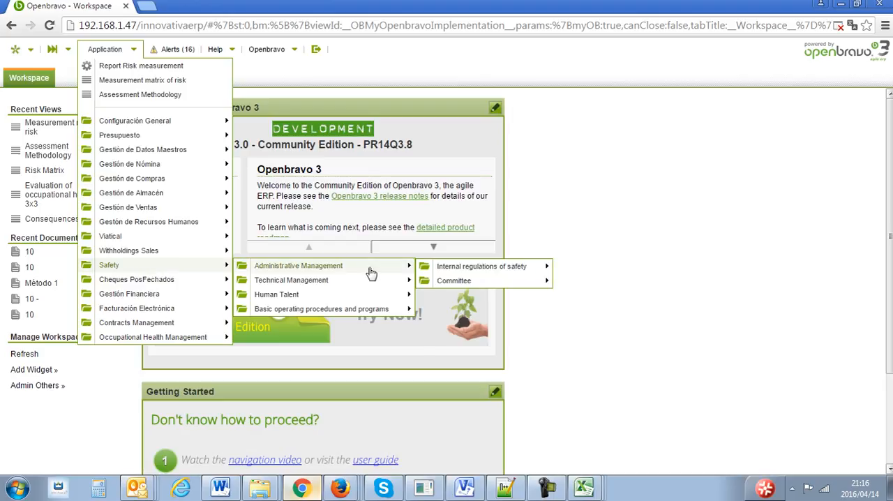
pyautogui.click(546, 487)
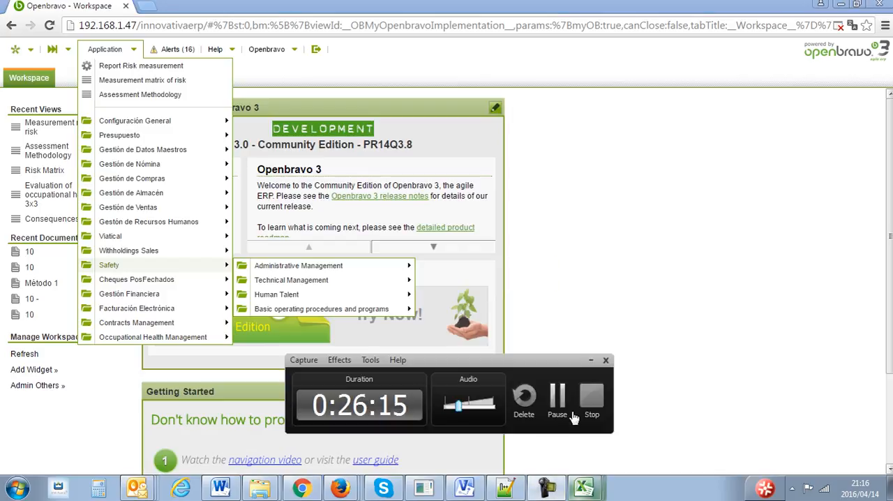